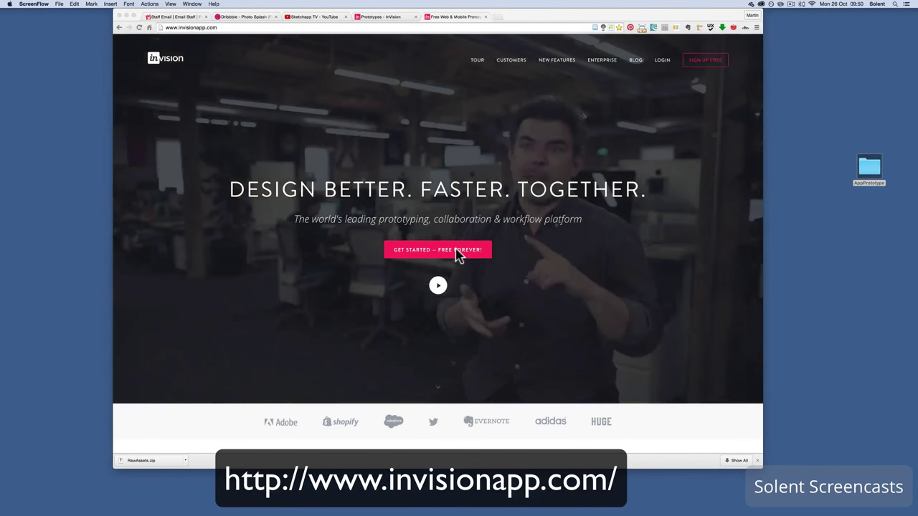
- Look over the invisionapp.com homepage and start the SIGN UP FREE sign-up
scroll(456, 254, "down", 2)
scroll(458, 254, "up", 2)
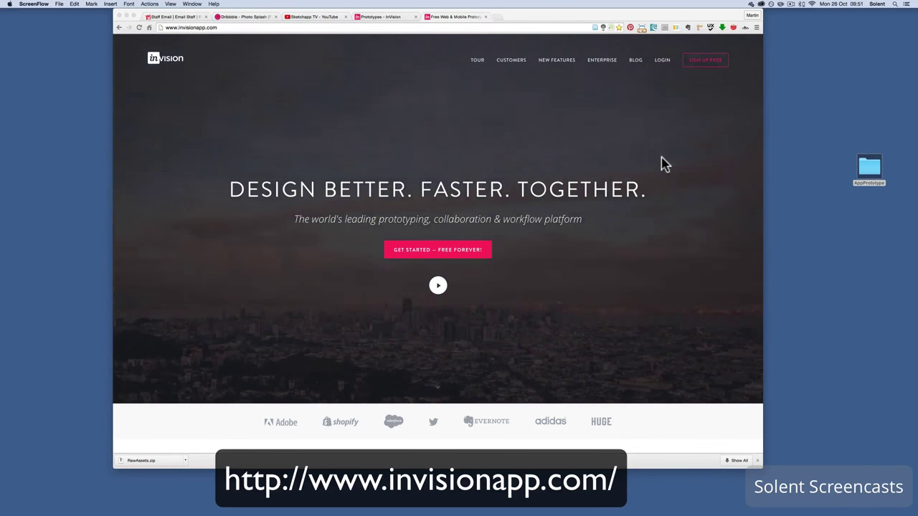
left_click(701, 63)
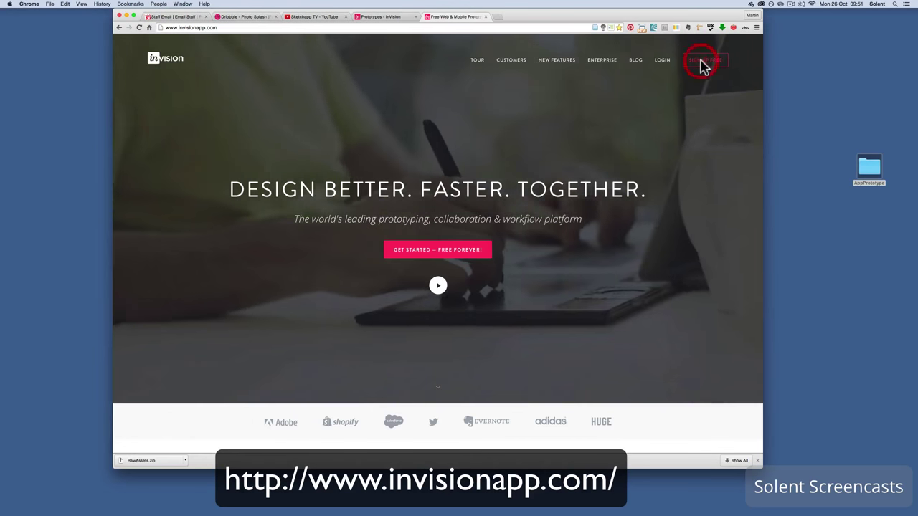
left_click(700, 64)
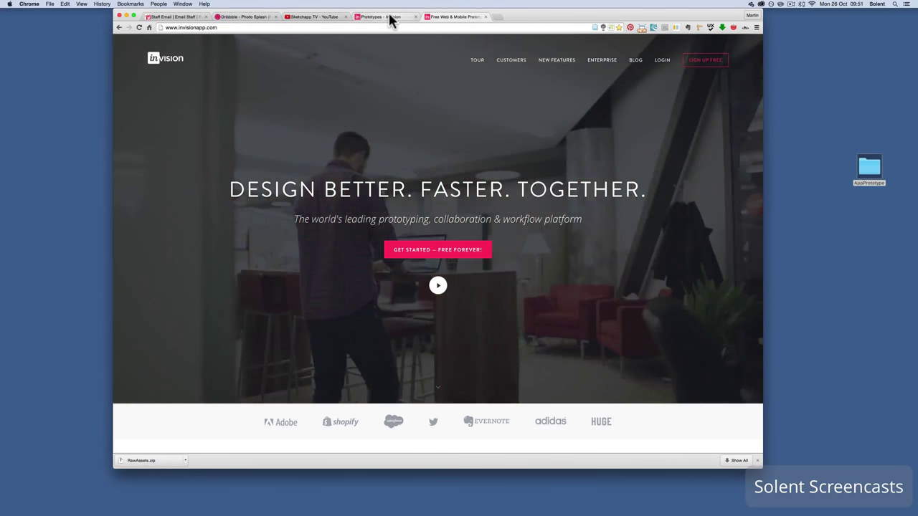
left_click(389, 16)
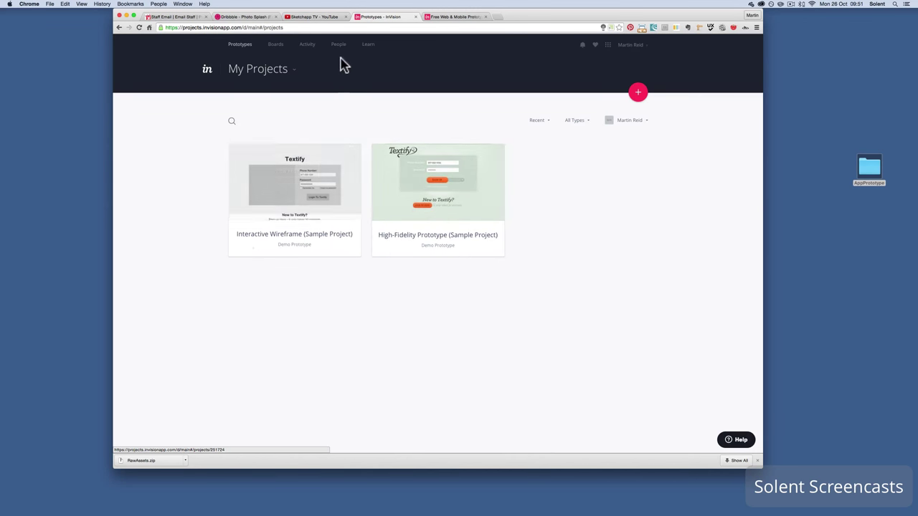
left_click(274, 49)
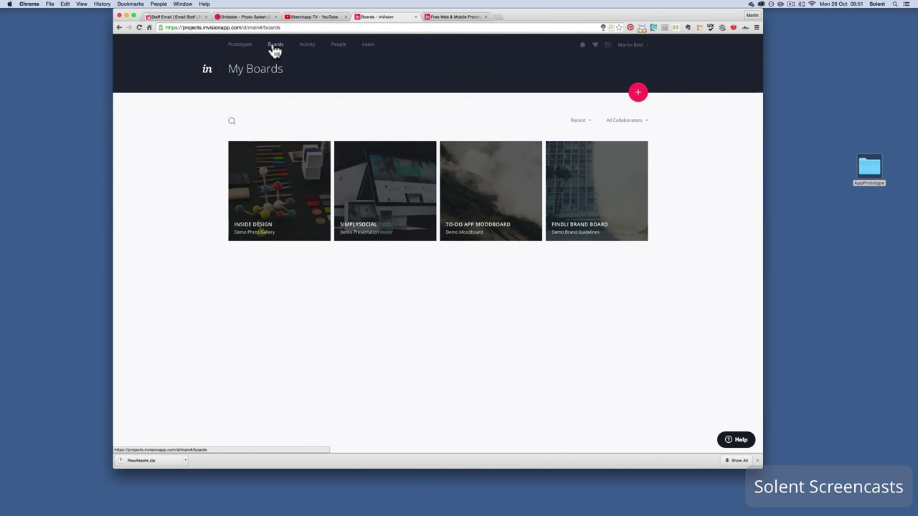
left_click(267, 212)
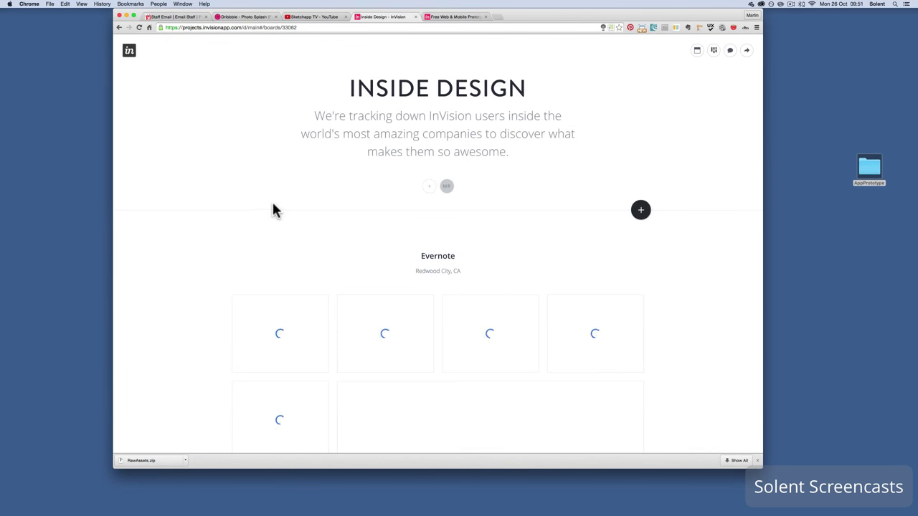
scroll(357, 252, "down", 3)
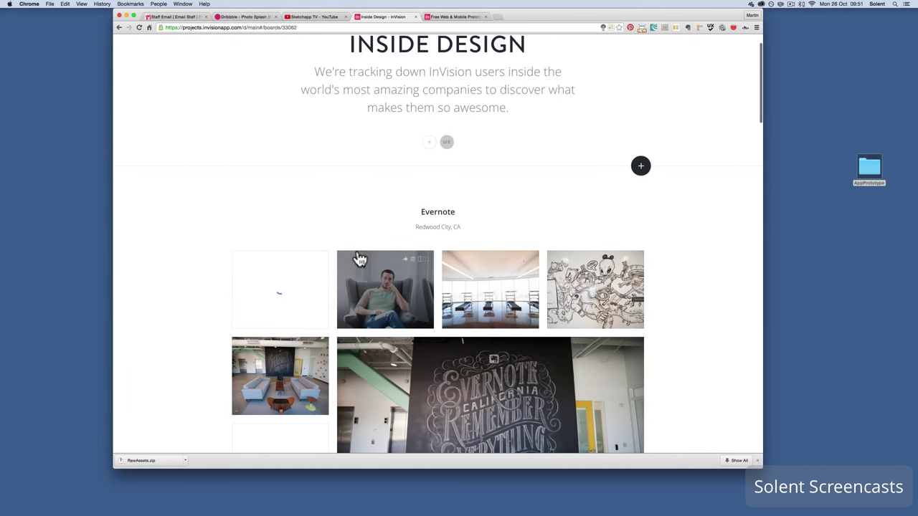
scroll(359, 258, "down", 3)
scroll(358, 258, "up", 6)
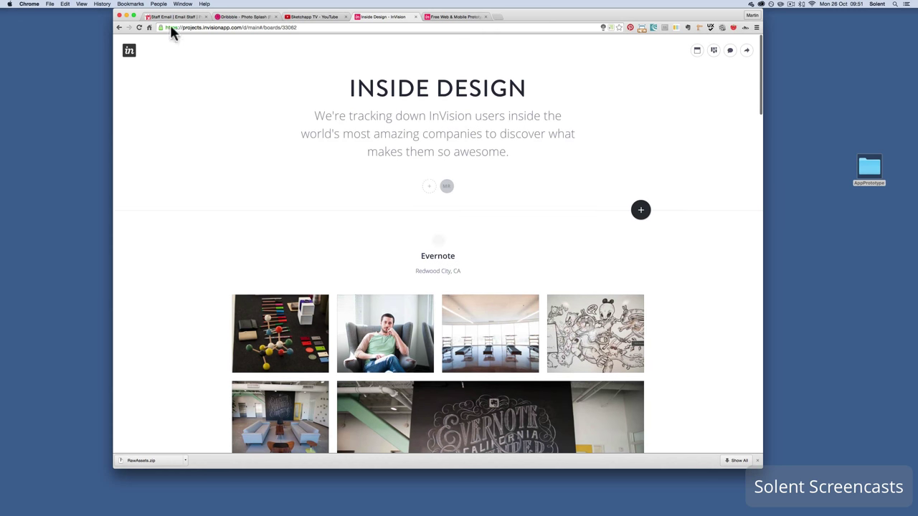
left_click(119, 29)
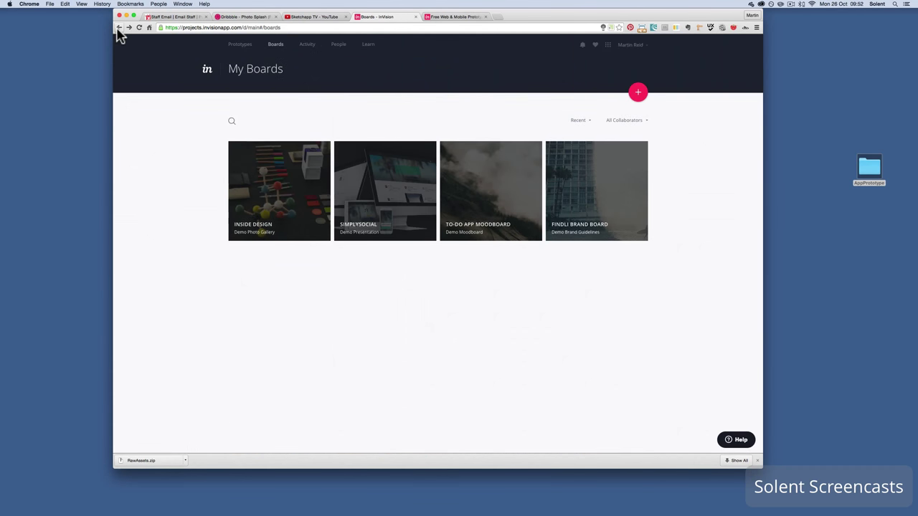
left_click(306, 45)
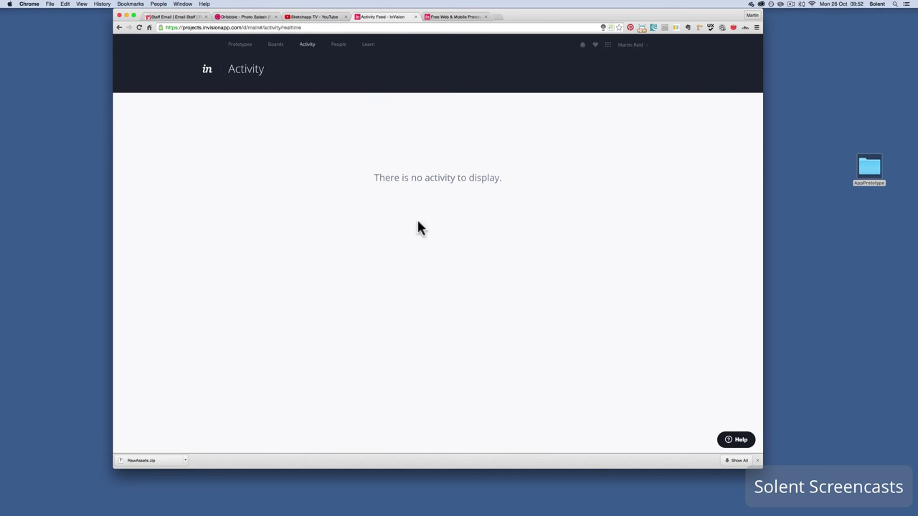
left_click(335, 45)
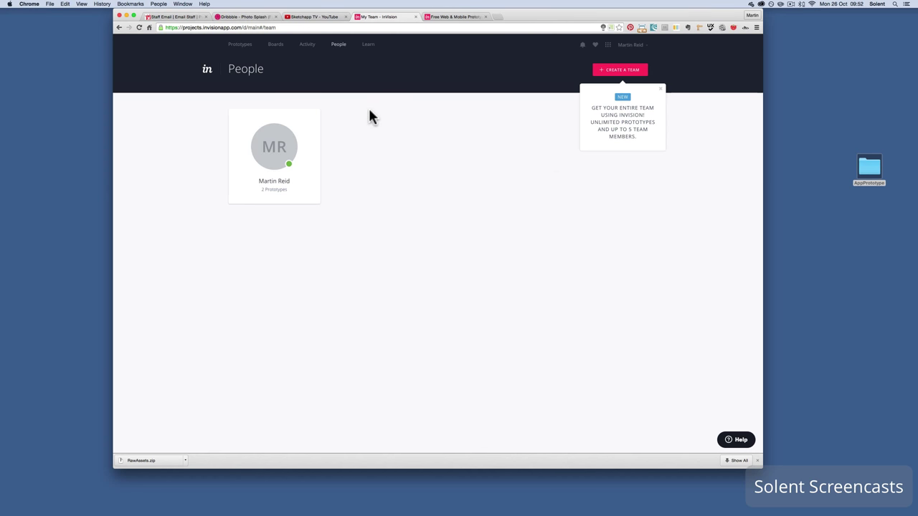
left_click(368, 45)
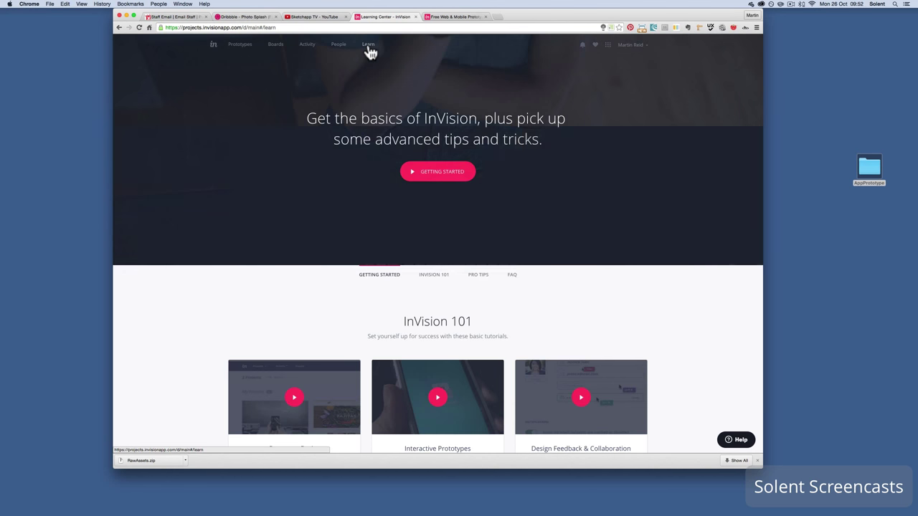
scroll(451, 242, "down", 5)
scroll(453, 245, "down", 4)
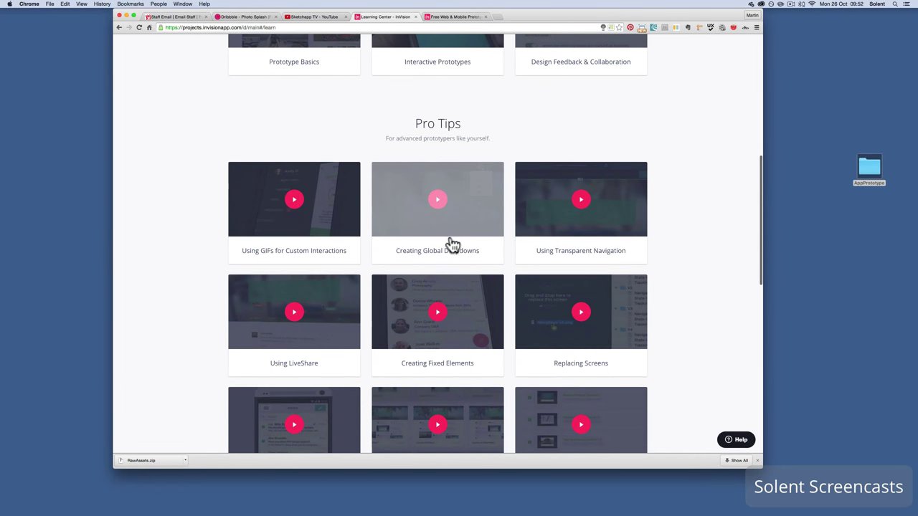
scroll(453, 245, "down", 3)
scroll(451, 240, "up", 15)
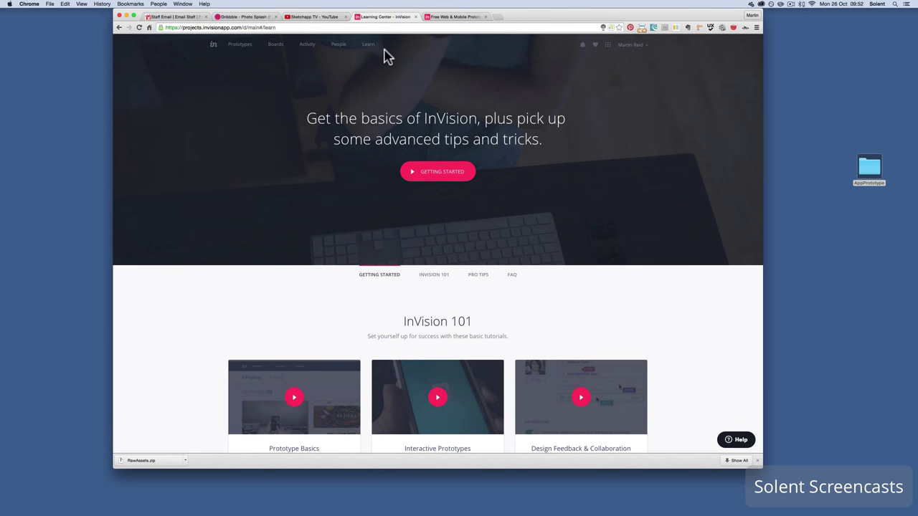
left_click(119, 27)
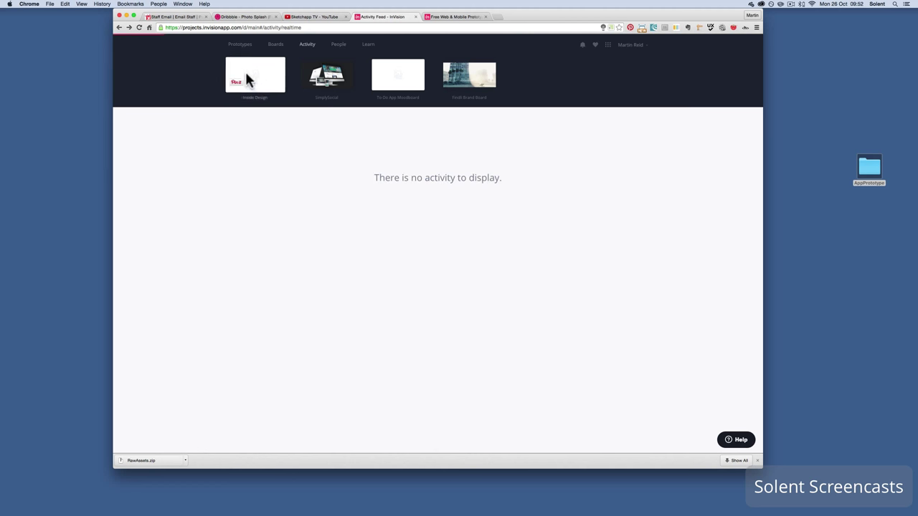
left_click(245, 48)
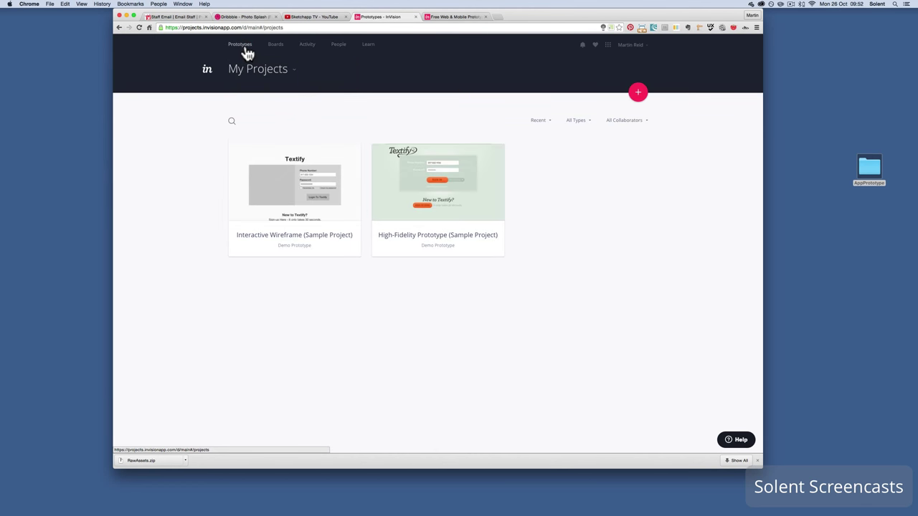
left_click(276, 47)
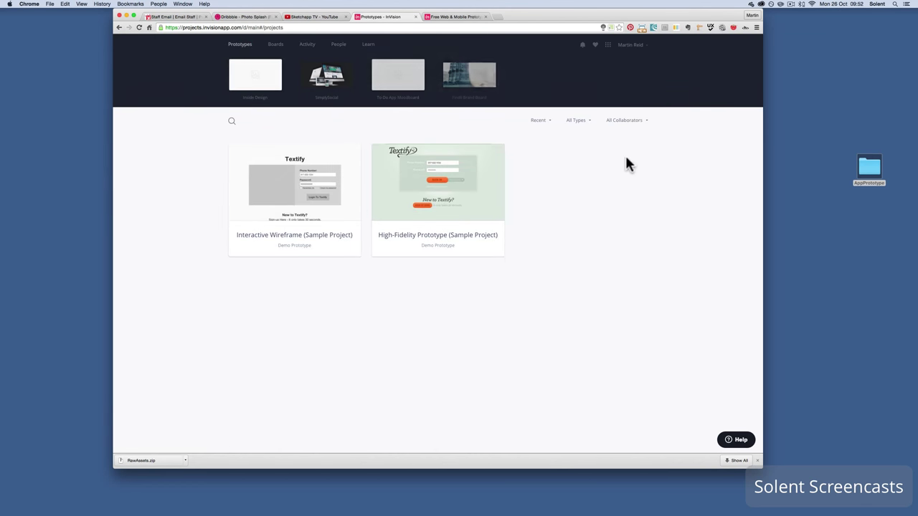
left_click(548, 121)
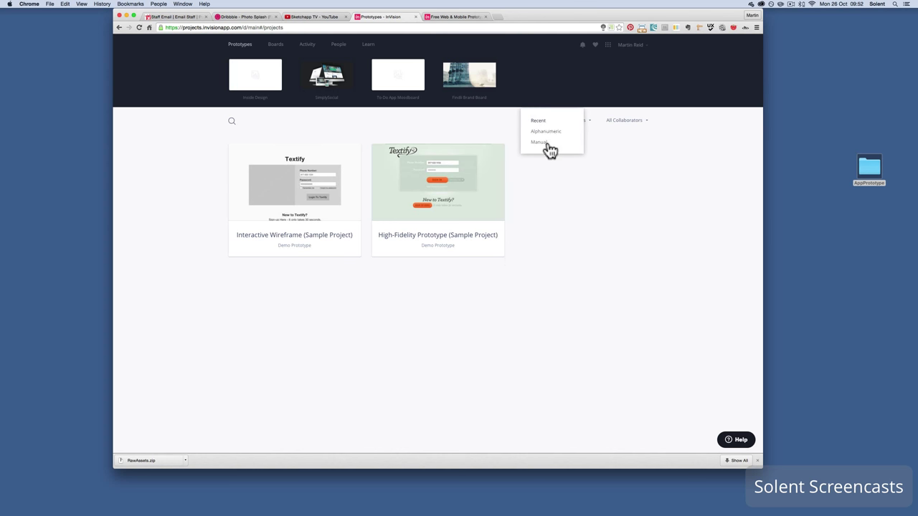
left_click(604, 136)
left_click(590, 124)
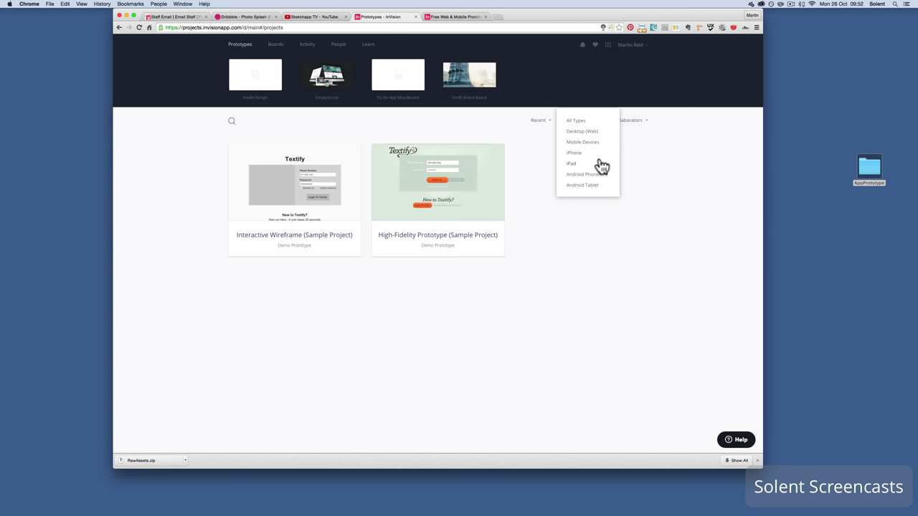
left_click(642, 136)
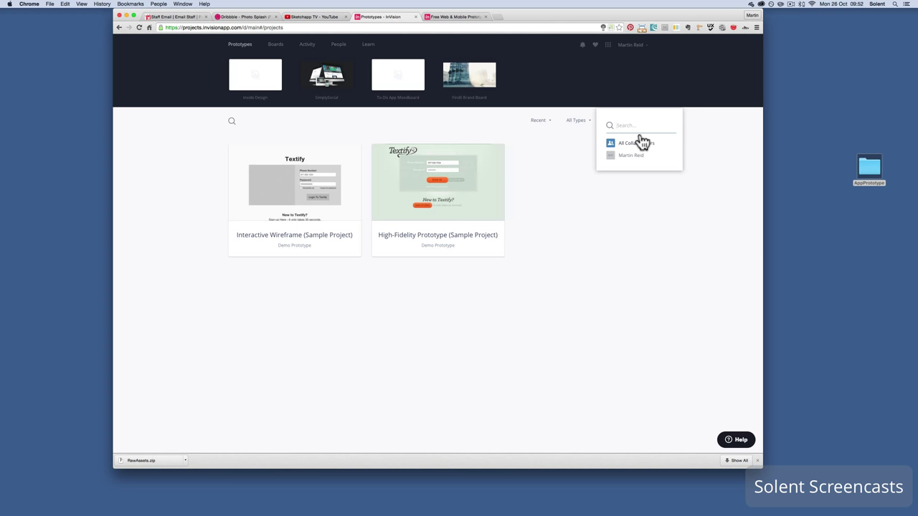
left_click(617, 213)
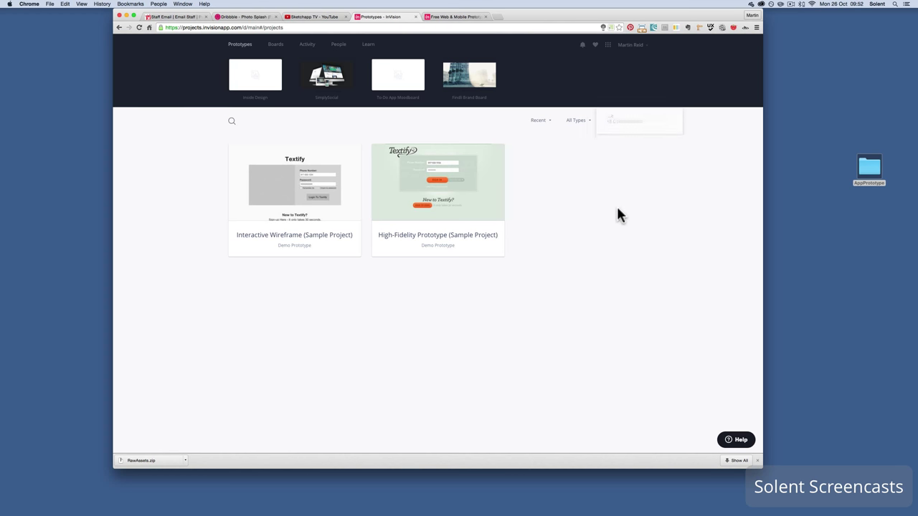
left_click(609, 47)
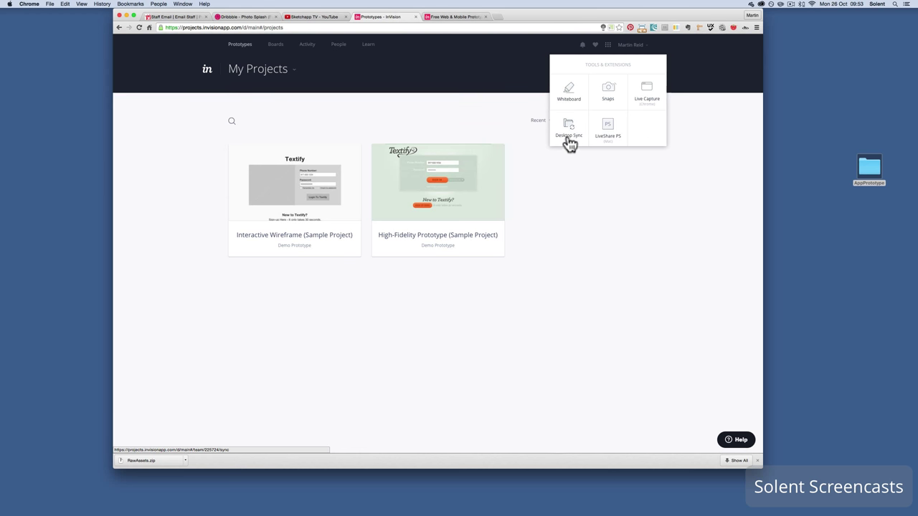
left_click(566, 163)
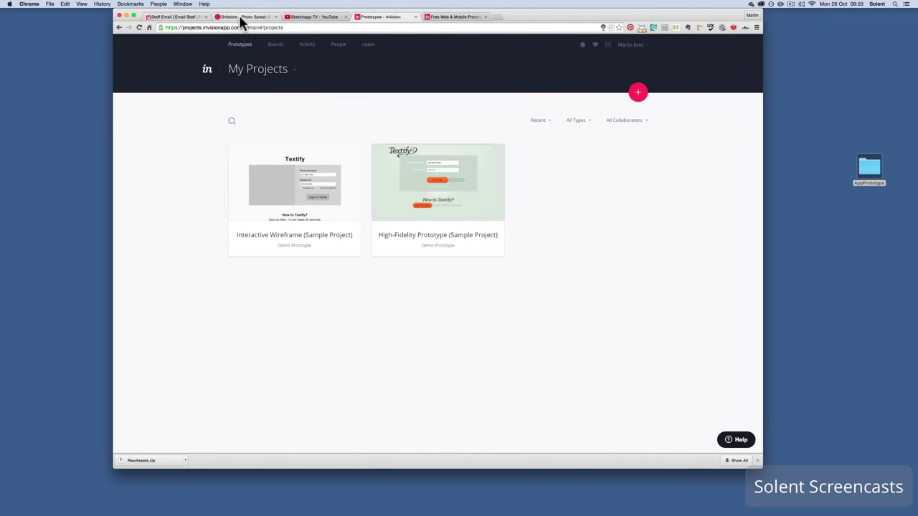
- Scroll through the Sketchapp TV channel's YouTube uploads, then go to the Dribbble Photo Splash shot
left_click(298, 17)
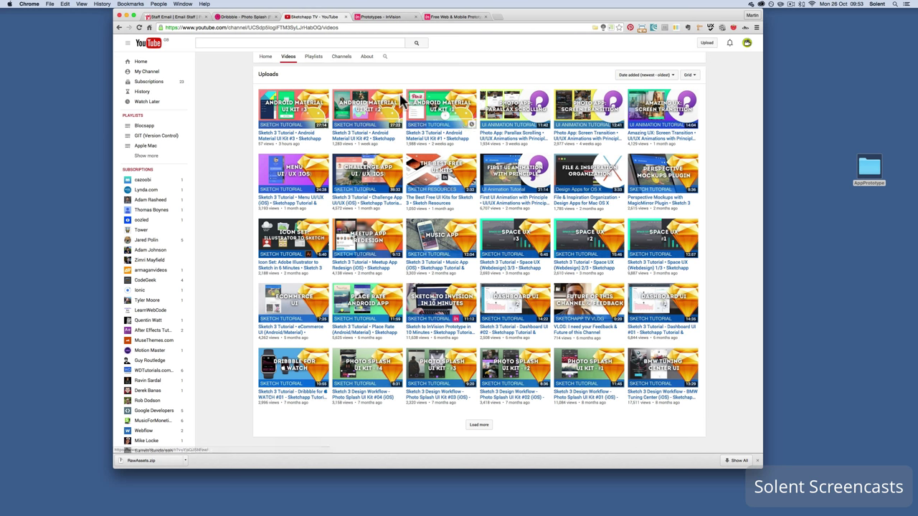
scroll(376, 101, "up", 3)
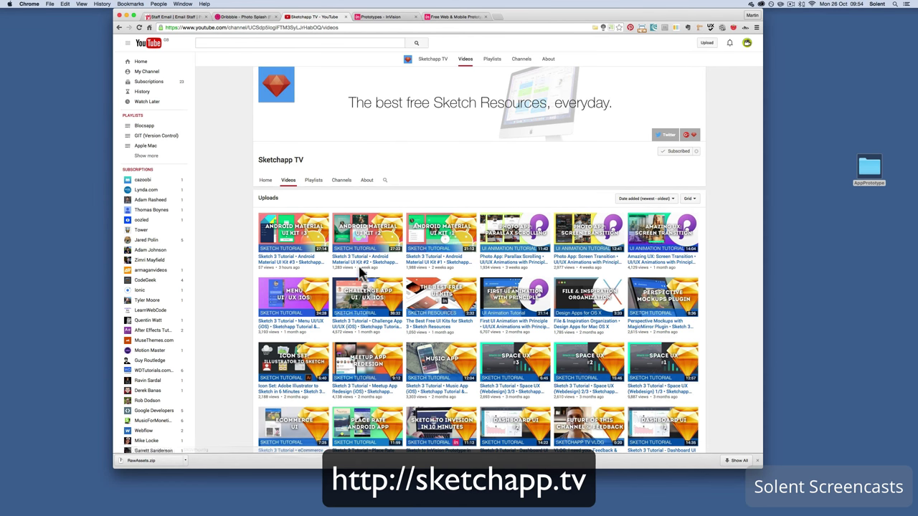
scroll(362, 279, "down", 3)
scroll(363, 279, "up", 2)
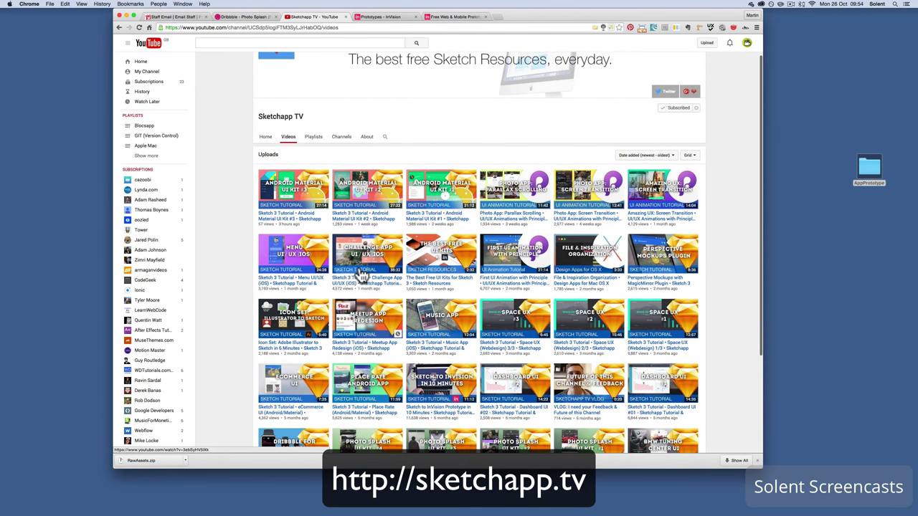
left_click(246, 16)
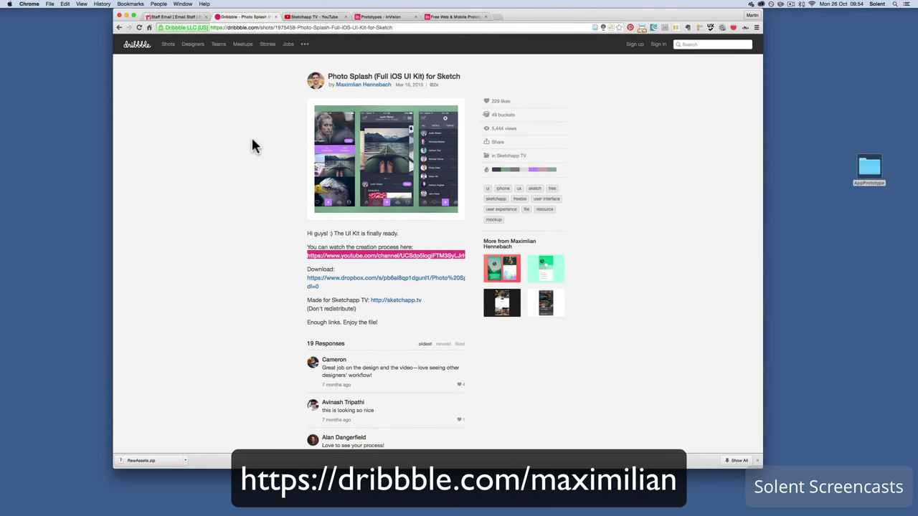
- Glance back at the Sketchapp TV videos and Photo Splash shot, then return to InVision My Projects
left_click(228, 234)
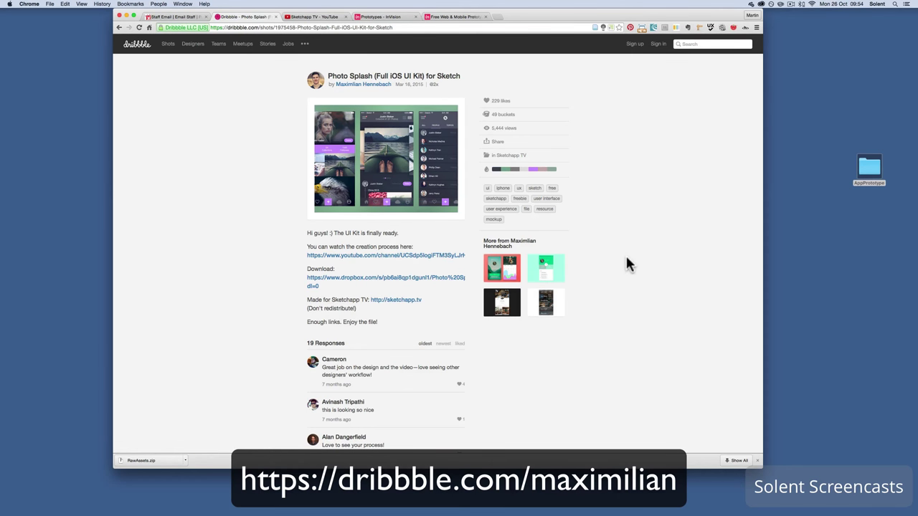
left_click(315, 18)
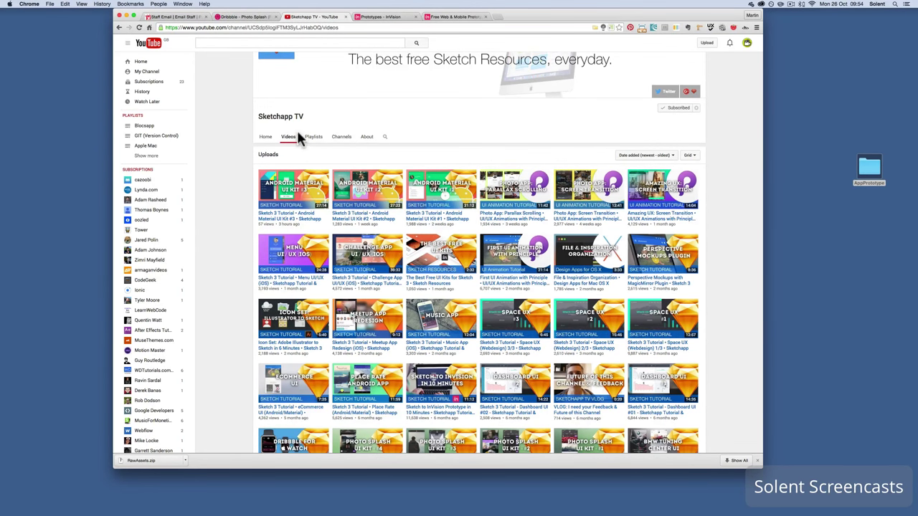
left_click(256, 17)
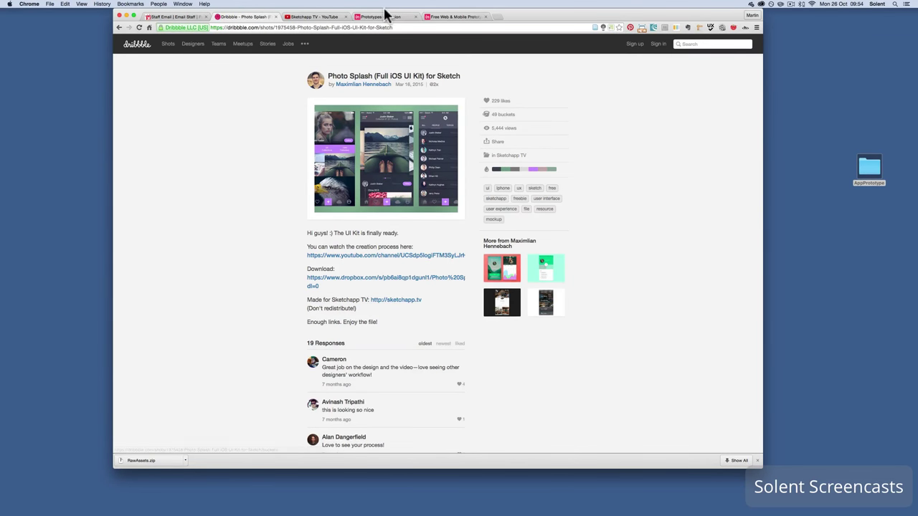
left_click(367, 17)
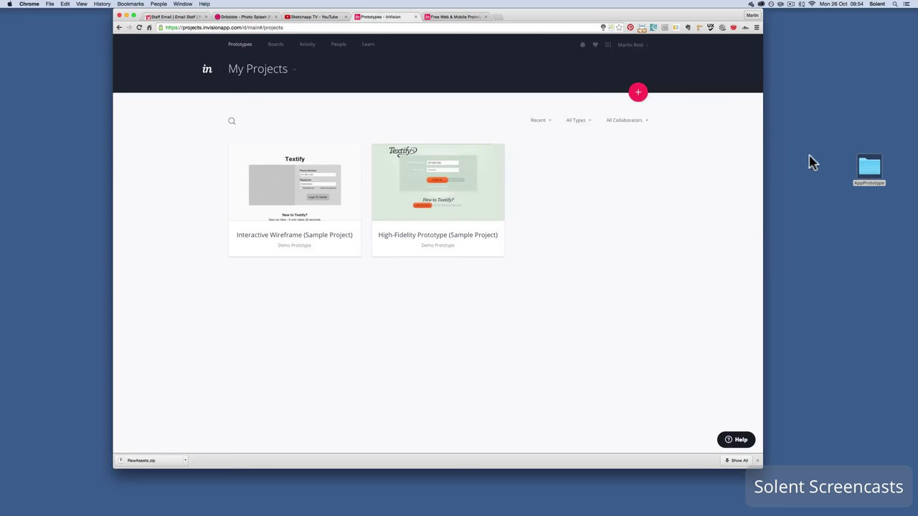
- Open the AppPrototype folder, place Photo.png beside Timeline.png, and close the Finder window
double_click(869, 169)
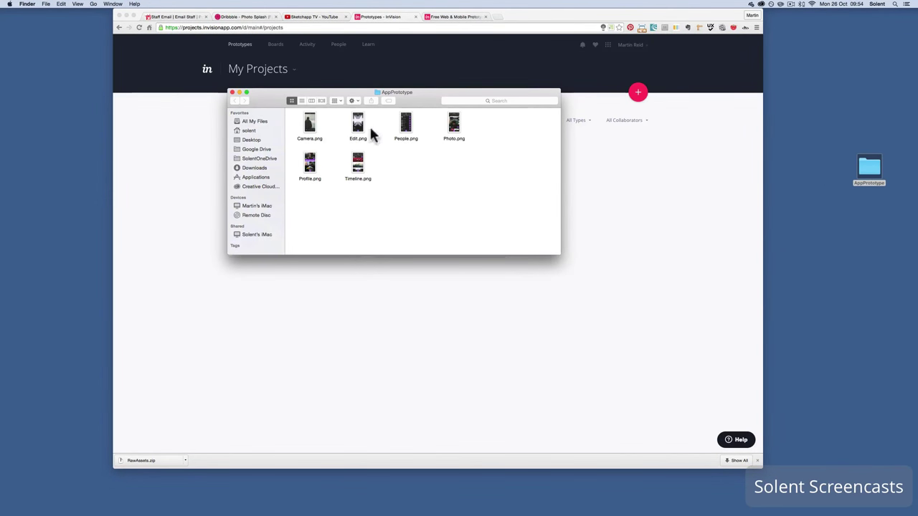
left_click_drag(454, 140, 404, 165)
left_click(439, 172)
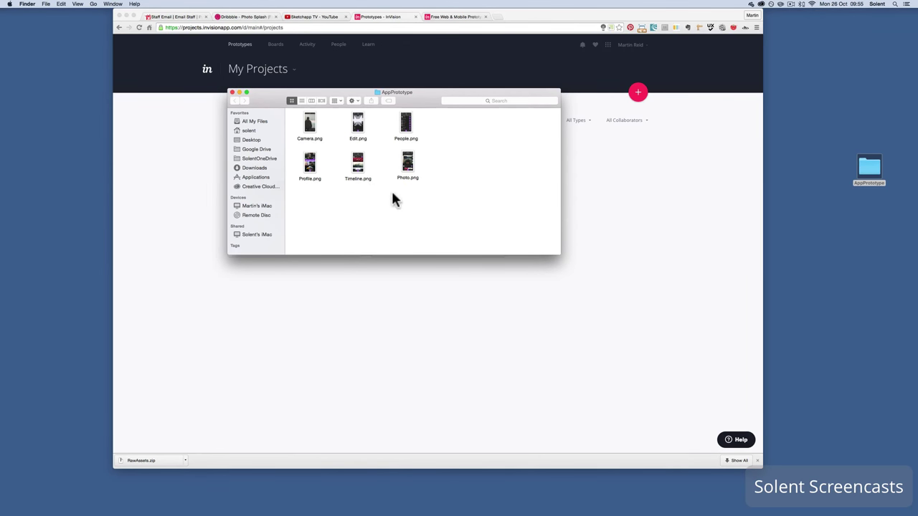
left_click(231, 93)
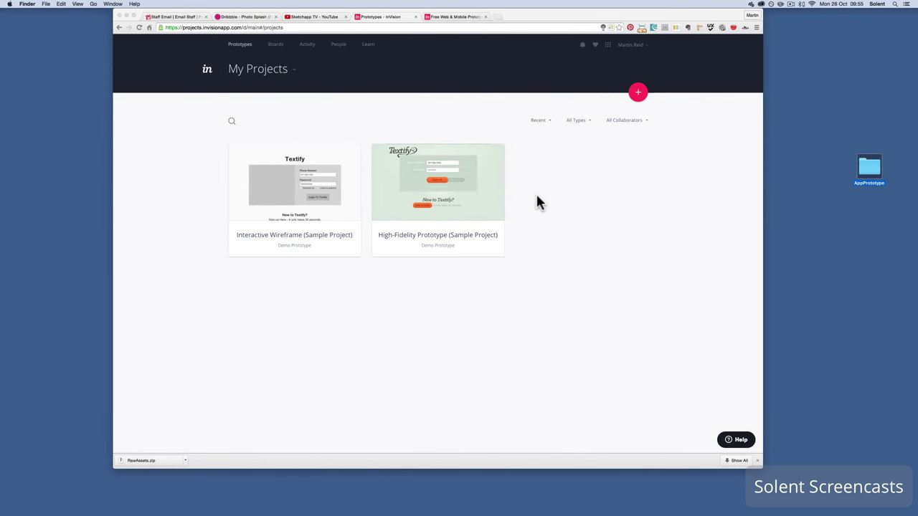
- Create a new iPhone-type prototype with the project name MyApp
left_click(638, 94)
left_click(639, 95)
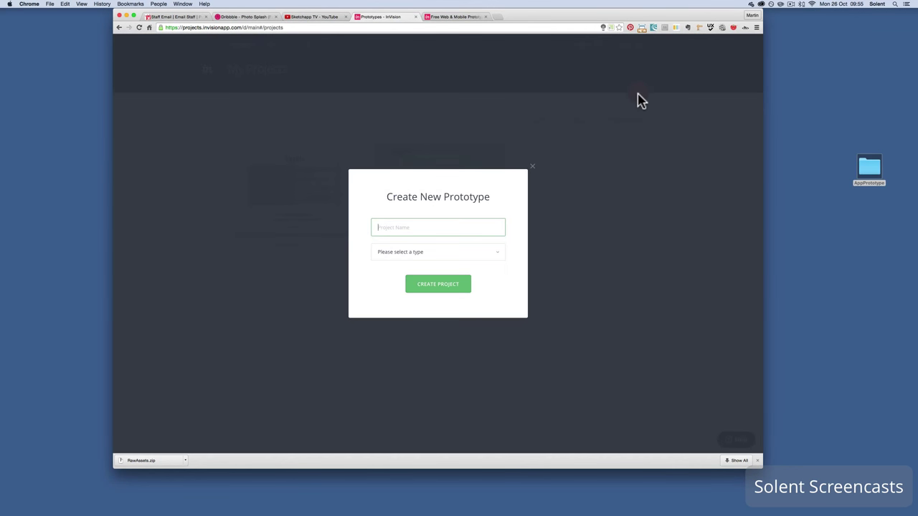
type("MyApp")
left_click(498, 262)
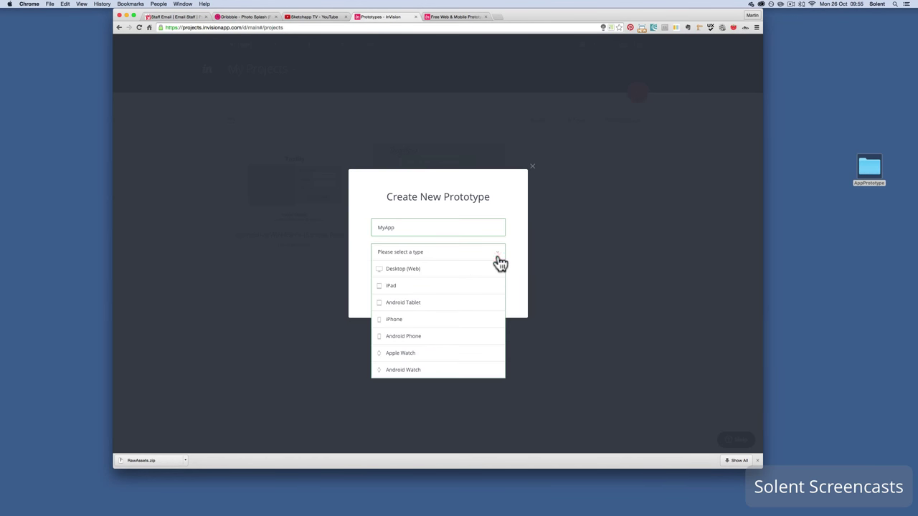
left_click(402, 321)
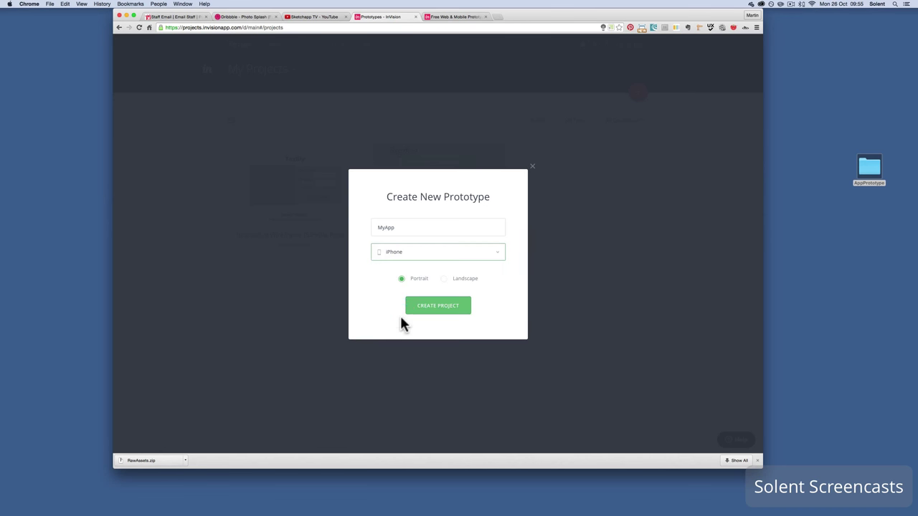
left_click(444, 311)
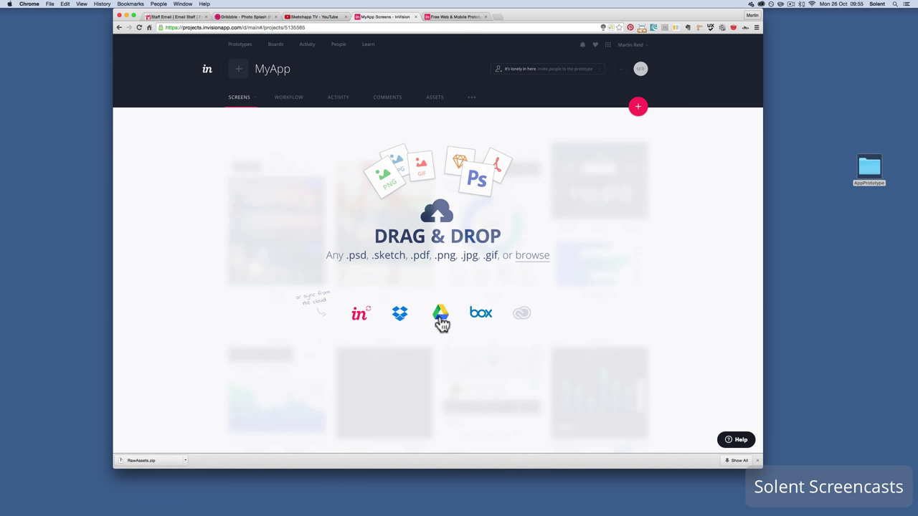
- Upload all six PNG screens from the AppPrototype folder into MyApp
left_click(533, 256)
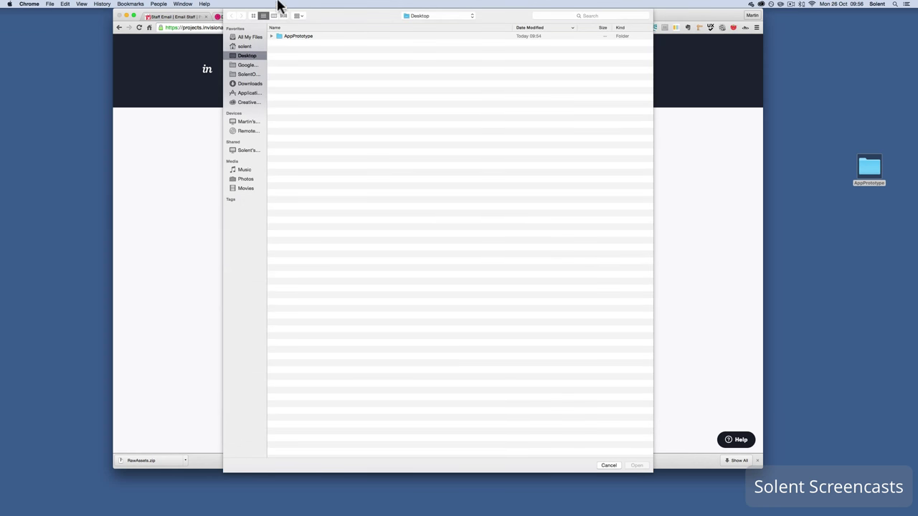
double_click(283, 36)
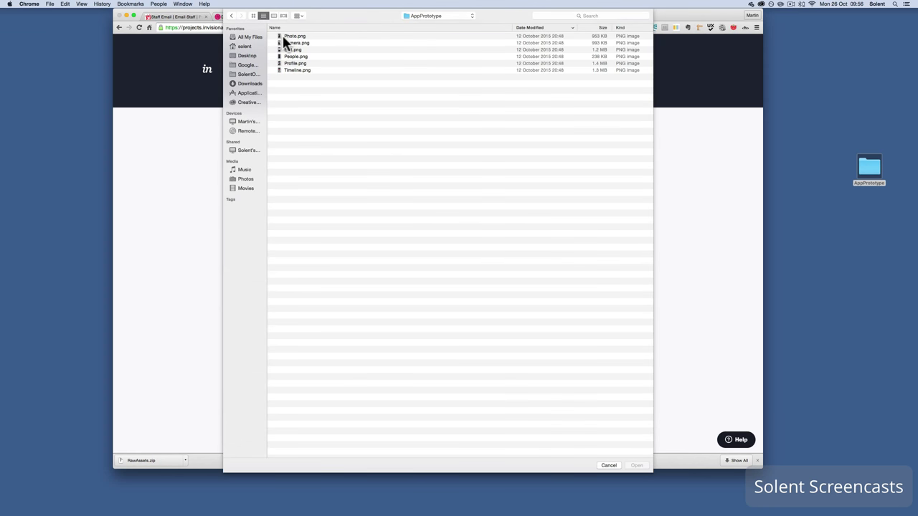
left_click(288, 36)
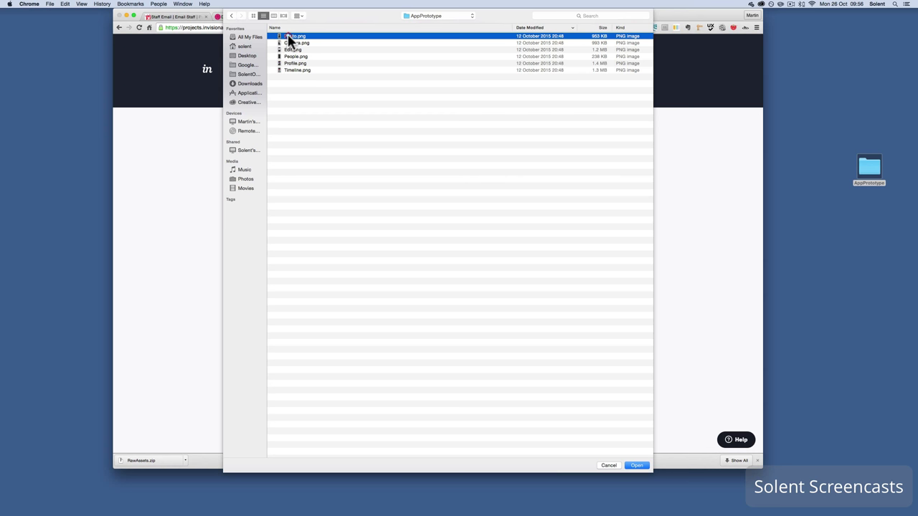
left_click(294, 71, "shift")
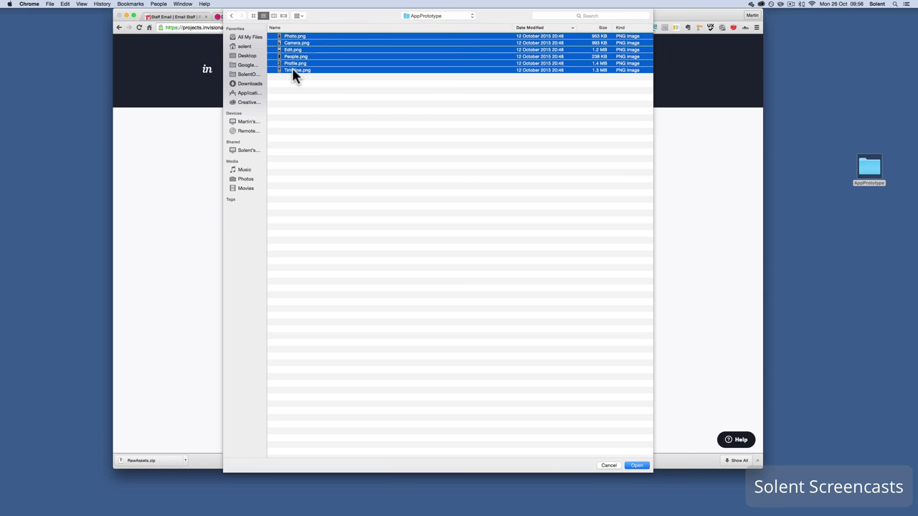
left_click(637, 467)
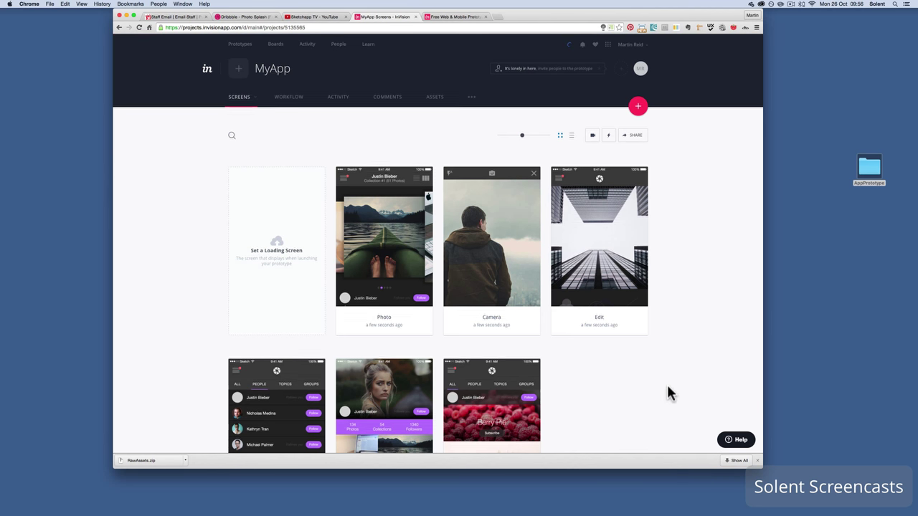
- Move the Timeline screen card into the first slot of the screens grid
scroll(668, 389, "down", 2)
scroll(668, 391, "down", 1)
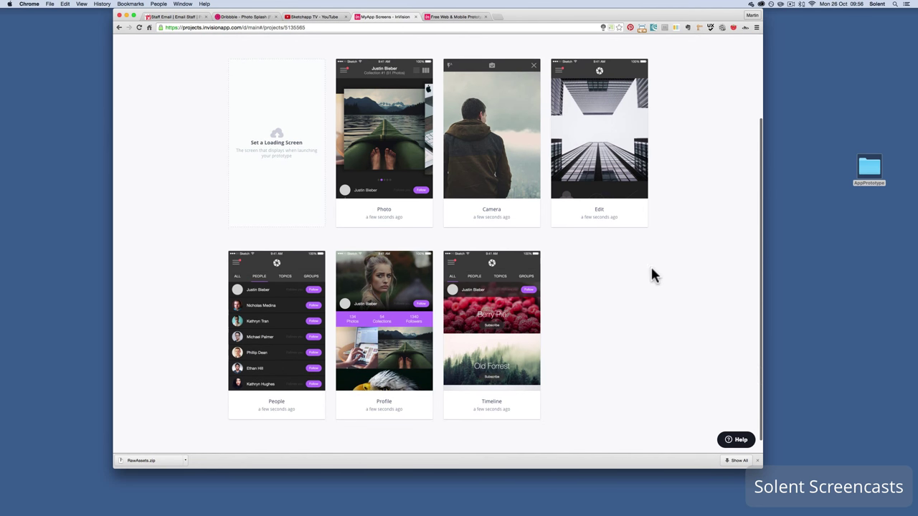
scroll(642, 290, "up", 3)
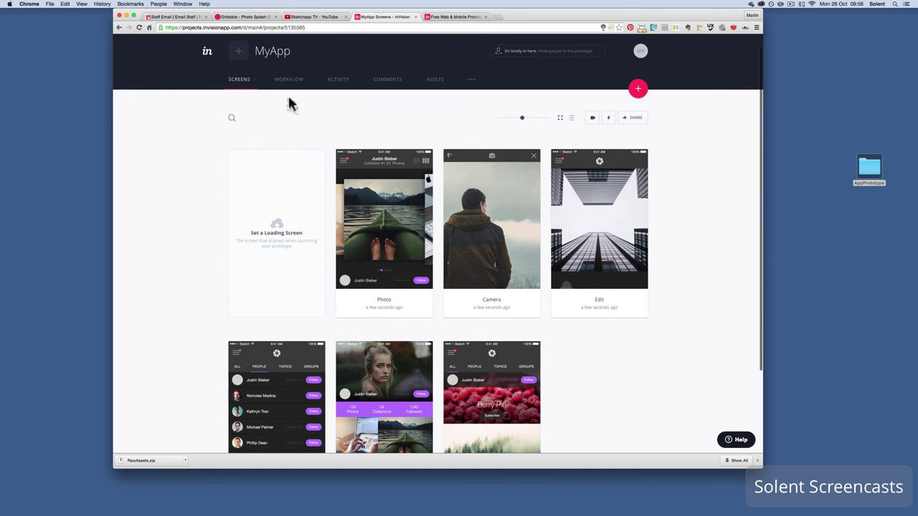
scroll(748, 226, "down", 2)
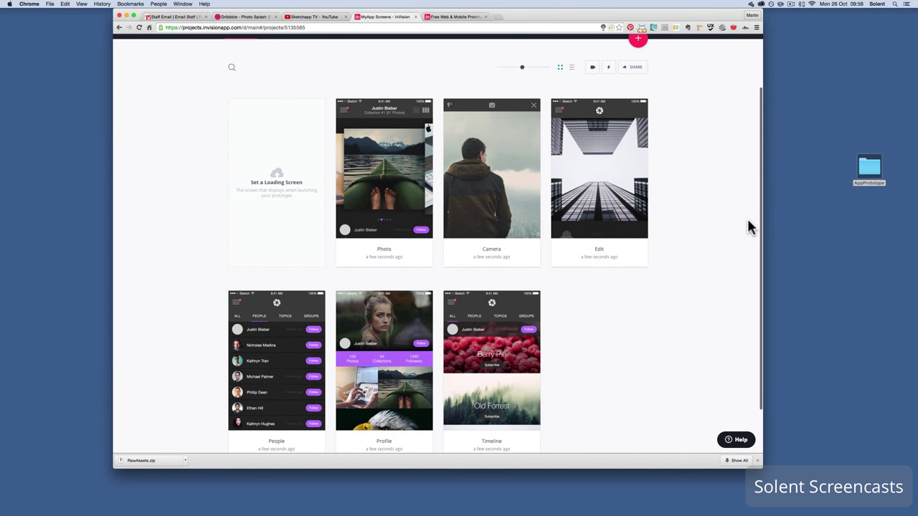
scroll(748, 223, "down", 1)
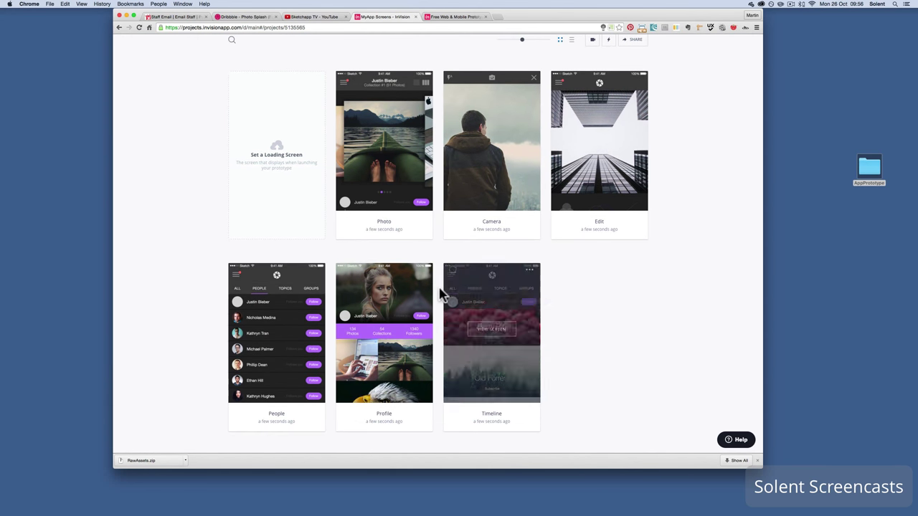
left_click_drag(502, 295, 406, 108)
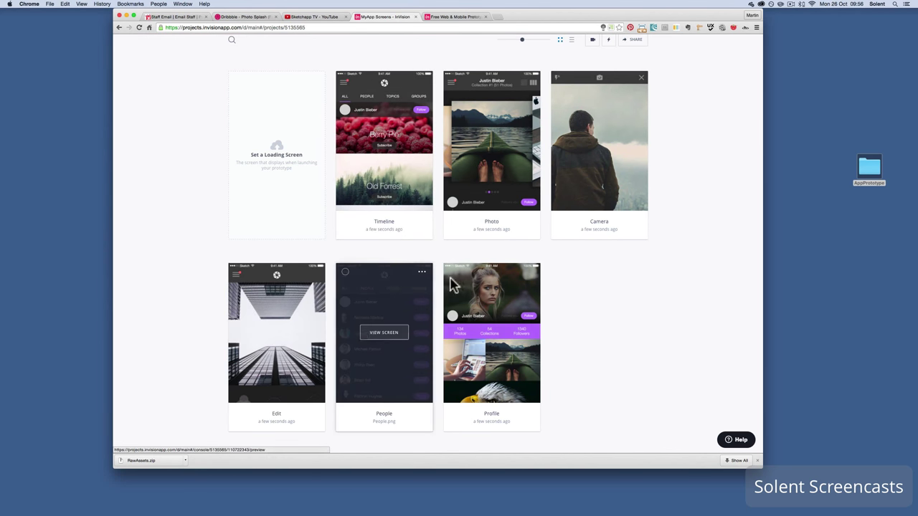
- Drag People to second, Photo to the end, and Profile to third position
left_click_drag(410, 323, 523, 139)
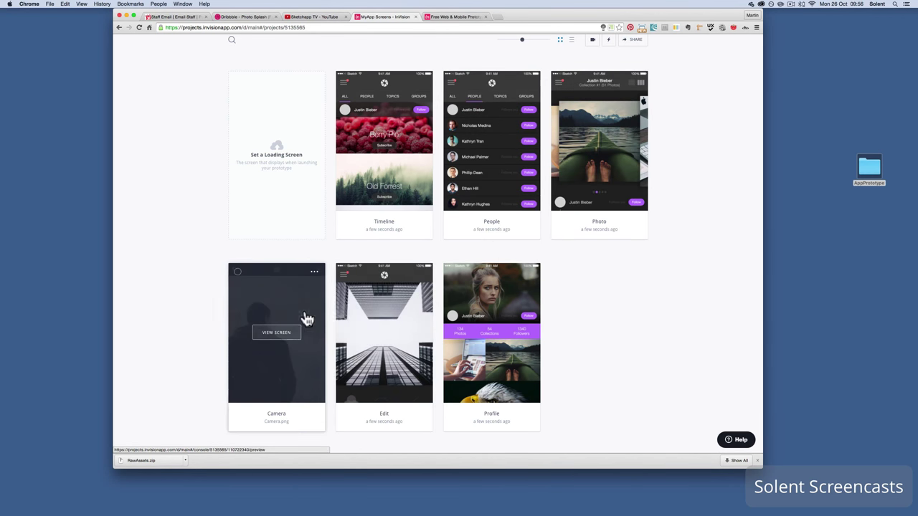
left_click_drag(621, 172, 505, 355)
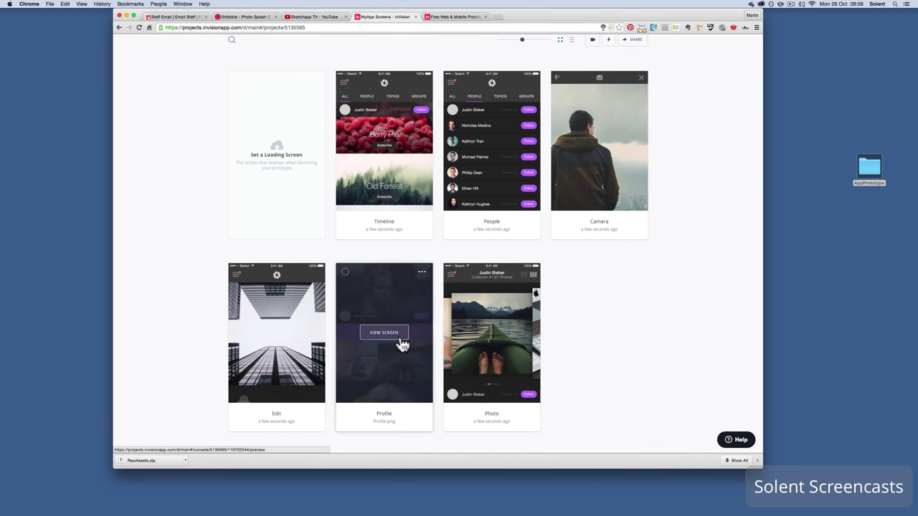
left_click_drag(400, 344, 570, 149)
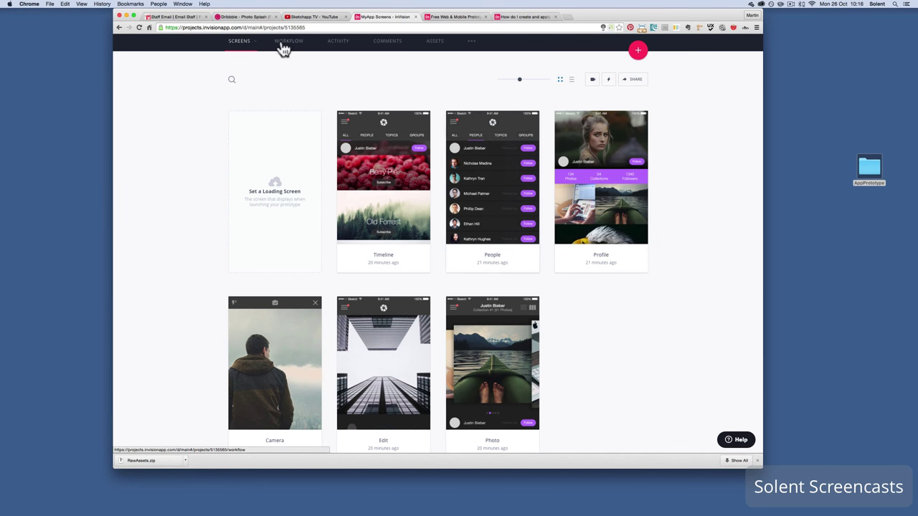
- Open and dismiss the SCREENS status filter dropdown
mouse_move(236, 51)
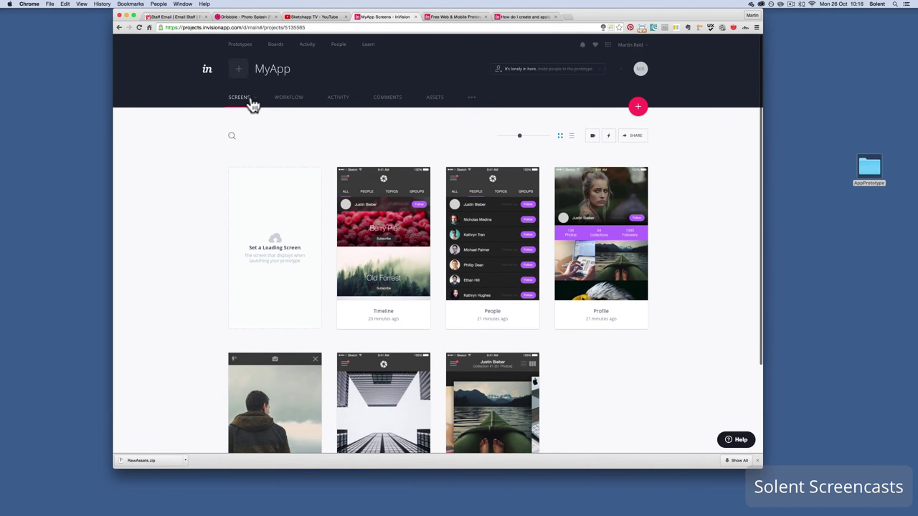
left_click(255, 104)
left_click(256, 104)
left_click(255, 104)
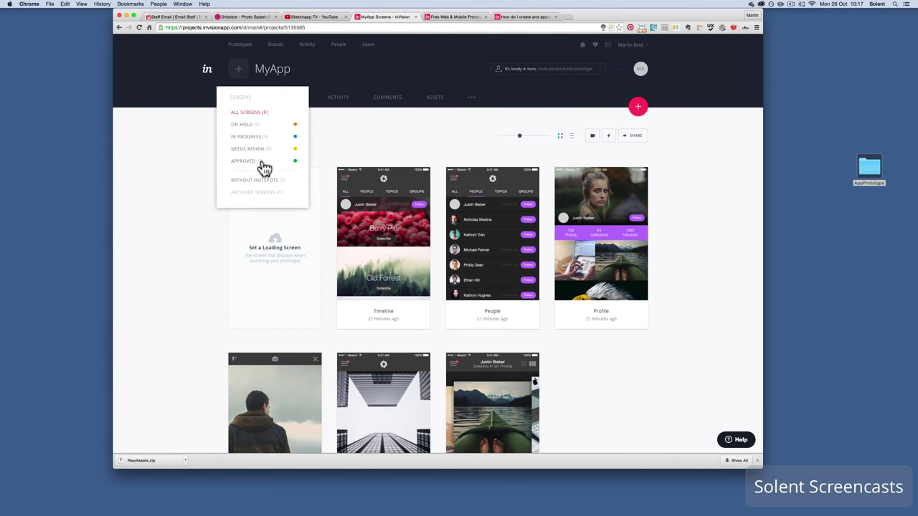
left_click(334, 139)
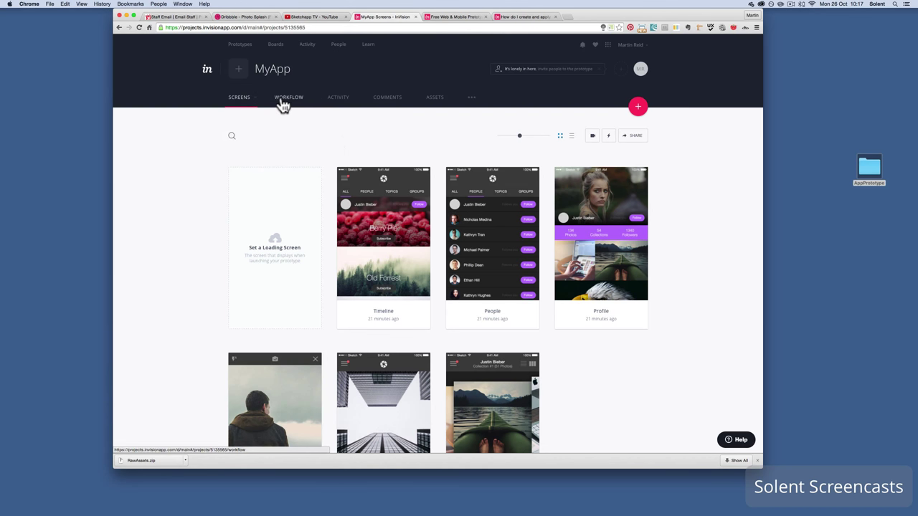
- Preview the Photo screen from the Workflow board, then show the Activity timeline
left_click(284, 104)
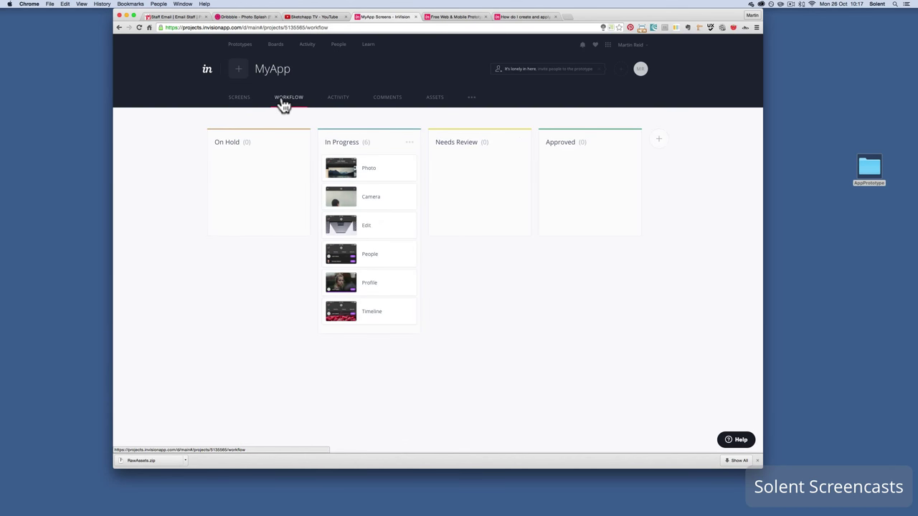
left_click(374, 175)
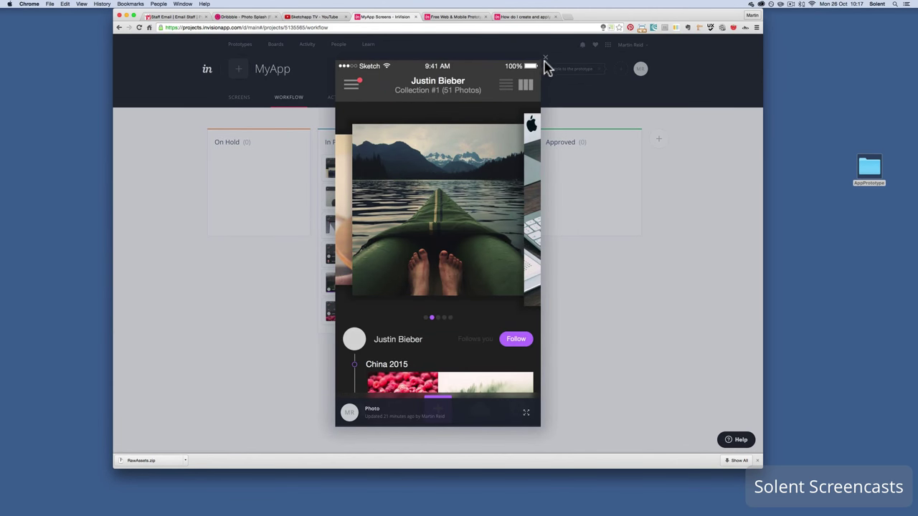
left_click(545, 60)
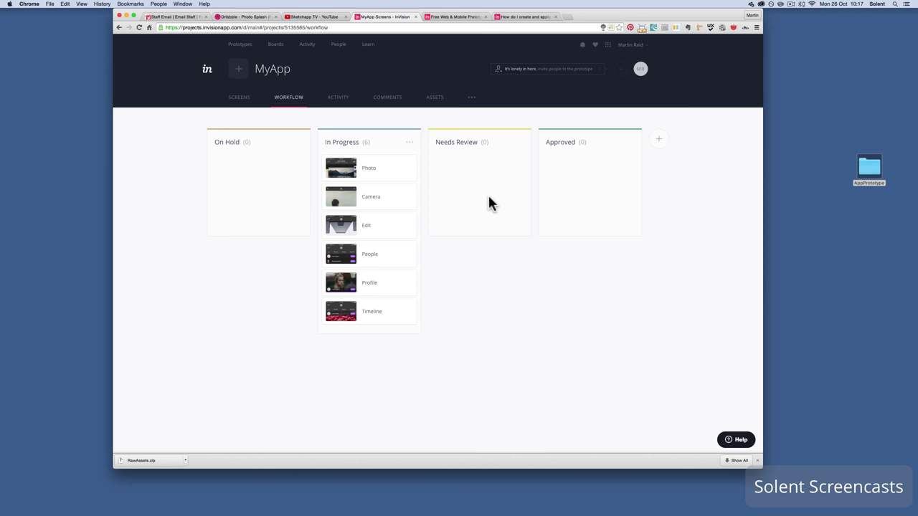
left_click(327, 104)
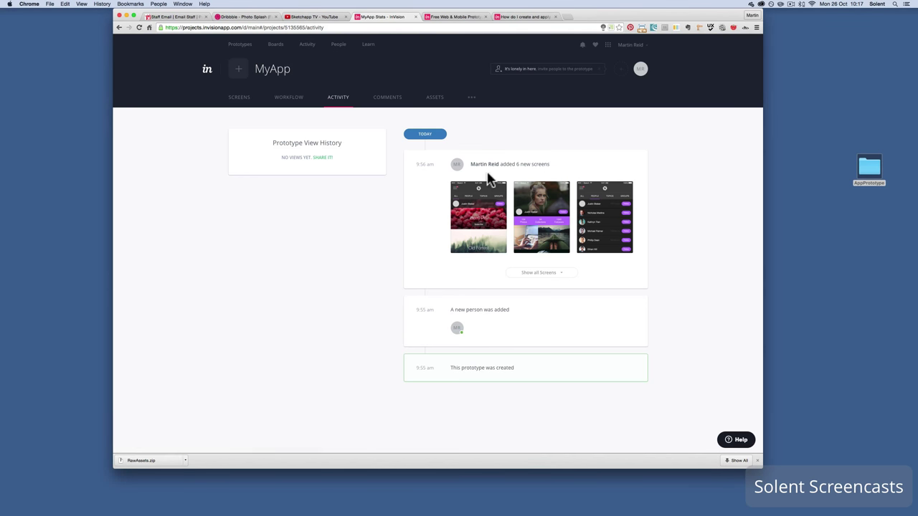
- Check MyApp's Comments and Assets pages, including the Images assets folder
left_click(391, 103)
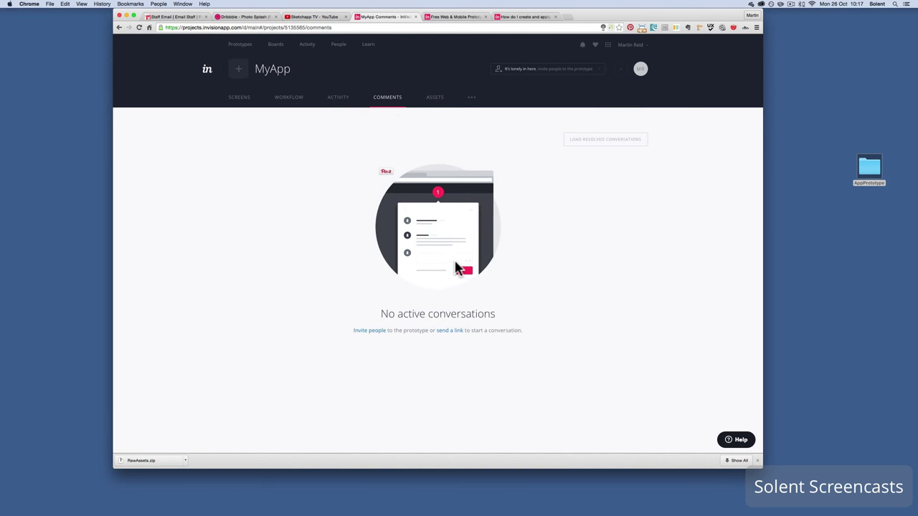
left_click(435, 102)
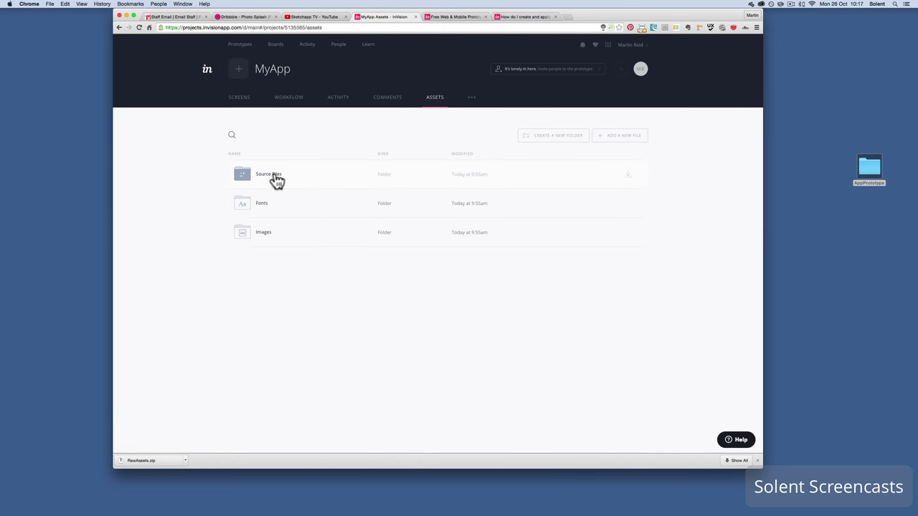
left_click(247, 234)
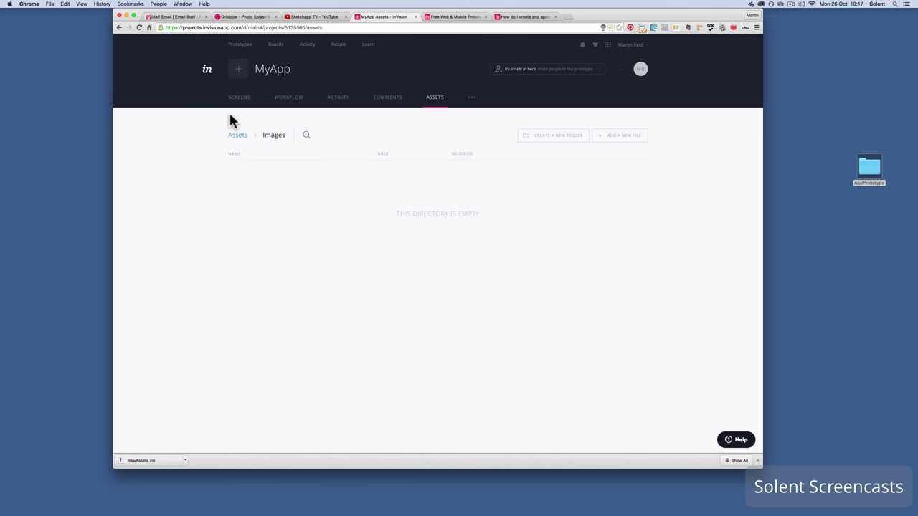
left_click(119, 27)
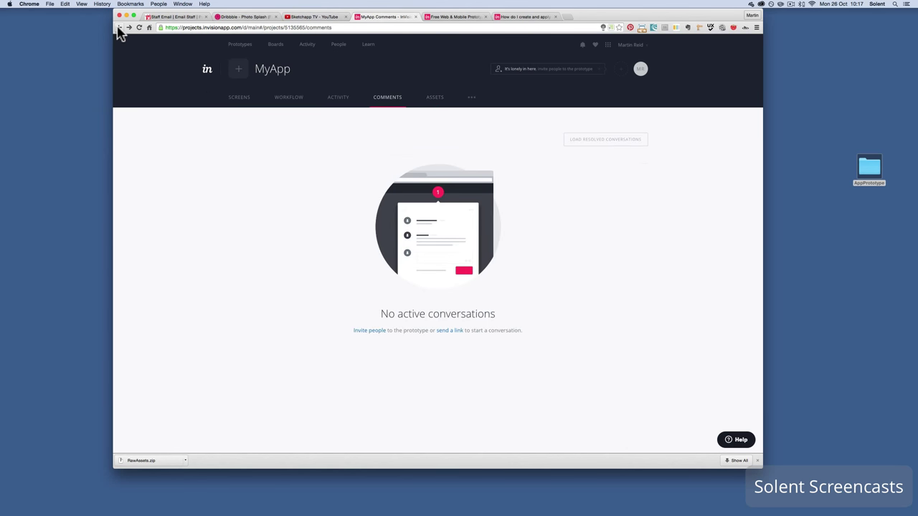
- Open and close the prototype's '...' options list, back on the Comments page
left_click(470, 97)
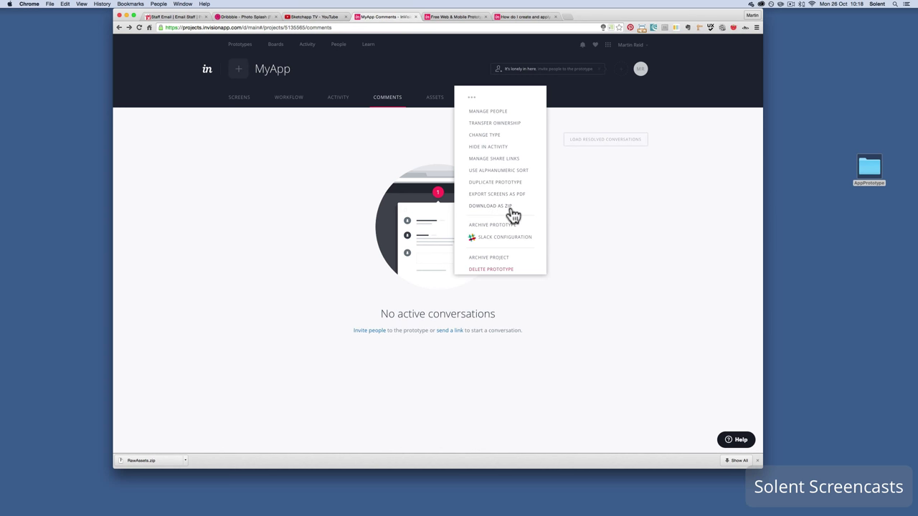
left_click(568, 194)
mouse_move(228, 48)
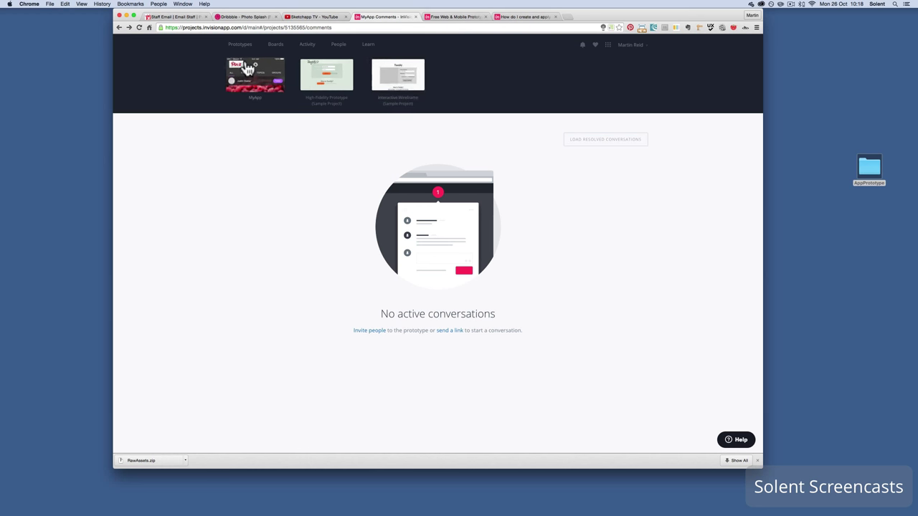
- Browse the SimplySocial board from the Boards overview, then return to Boards
left_click(275, 44)
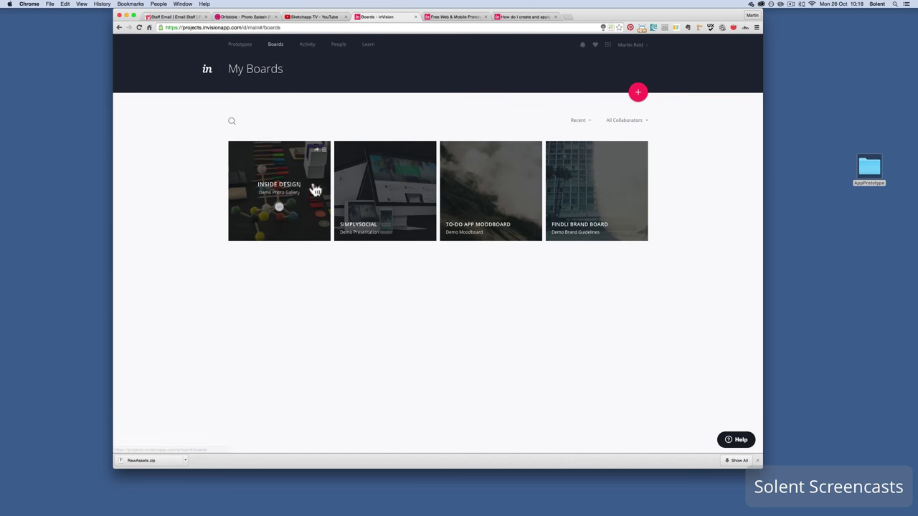
left_click(384, 190)
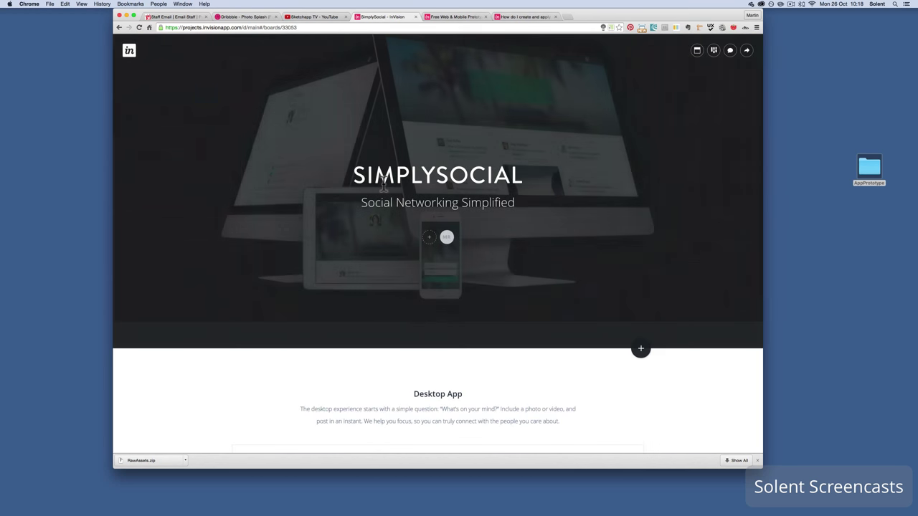
scroll(383, 188, "down", 10)
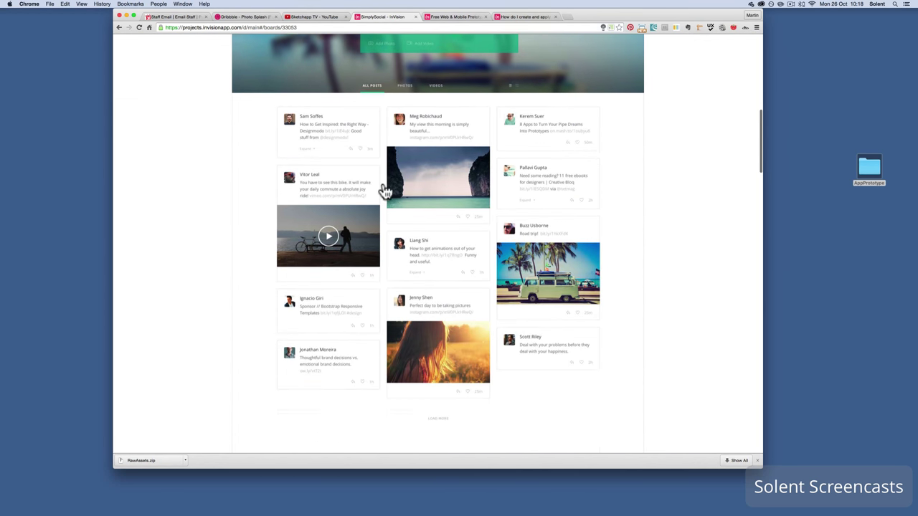
scroll(383, 188, "down", 5)
scroll(384, 183, "up", 10)
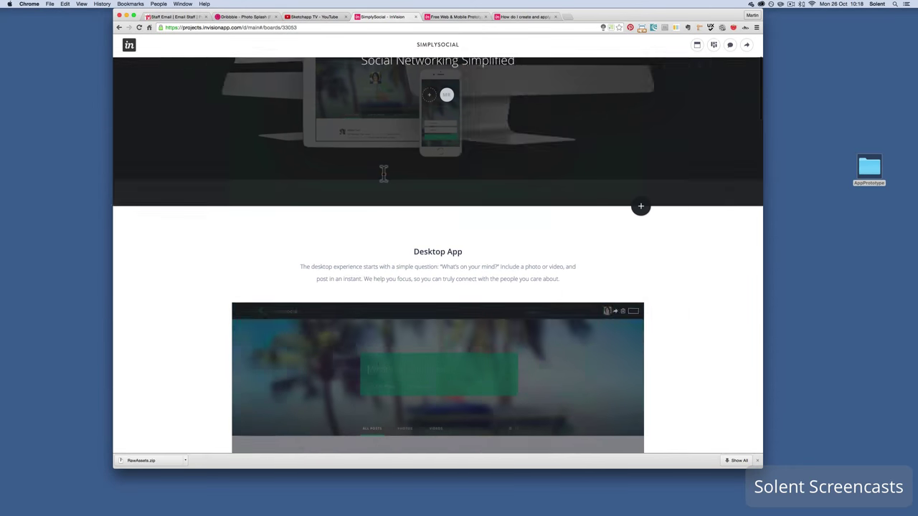
scroll(383, 173, "up", 3)
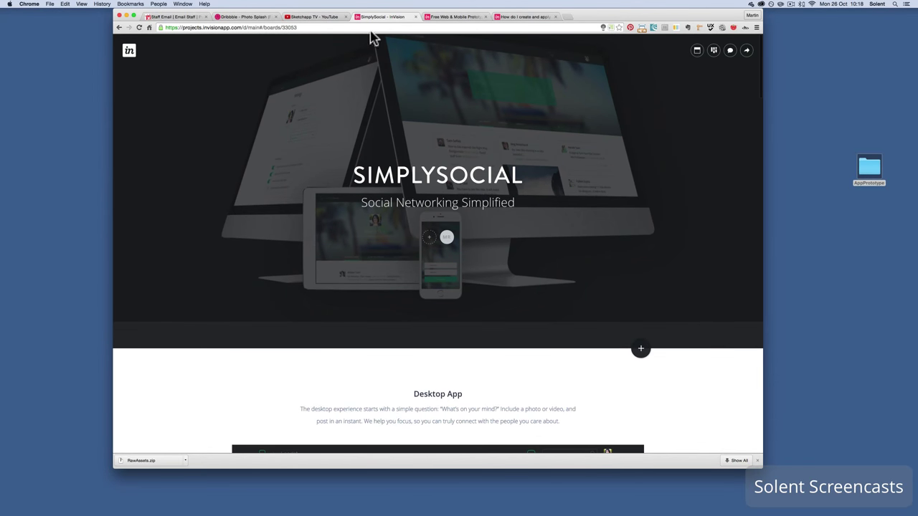
left_click(119, 29)
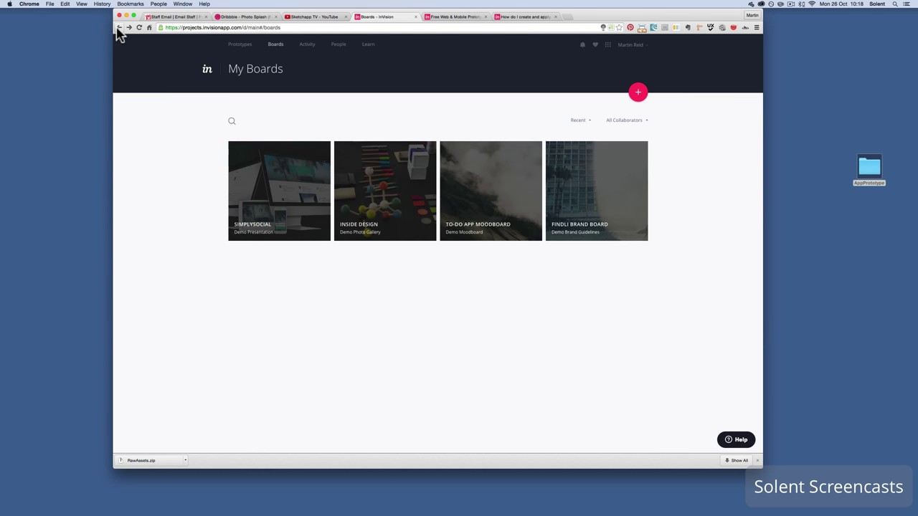
- Visit the Activity and People pages, then scroll through the Learning Center tutorials
left_click(307, 47)
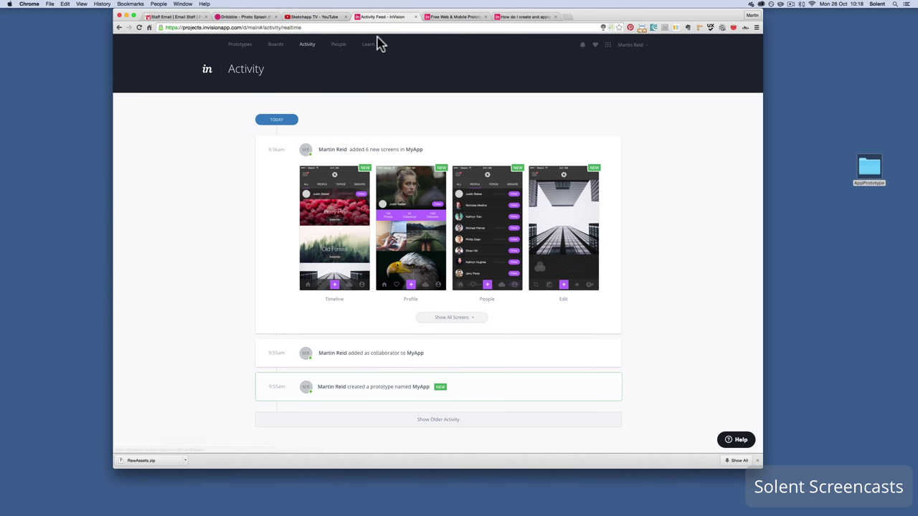
left_click(339, 46)
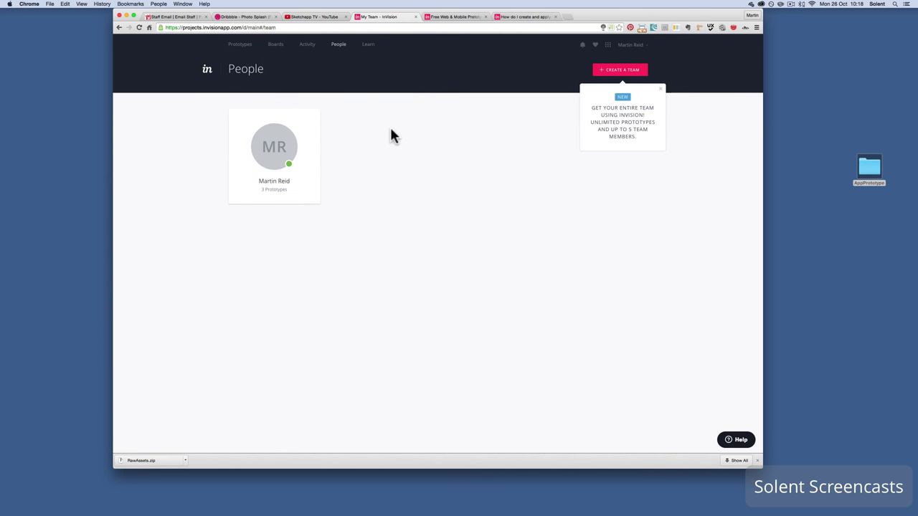
left_click(367, 45)
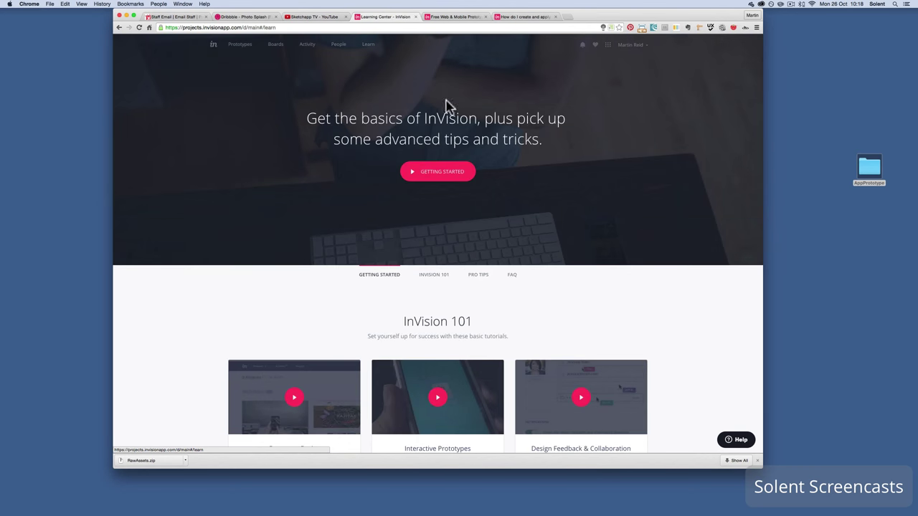
scroll(428, 218, "down", 10)
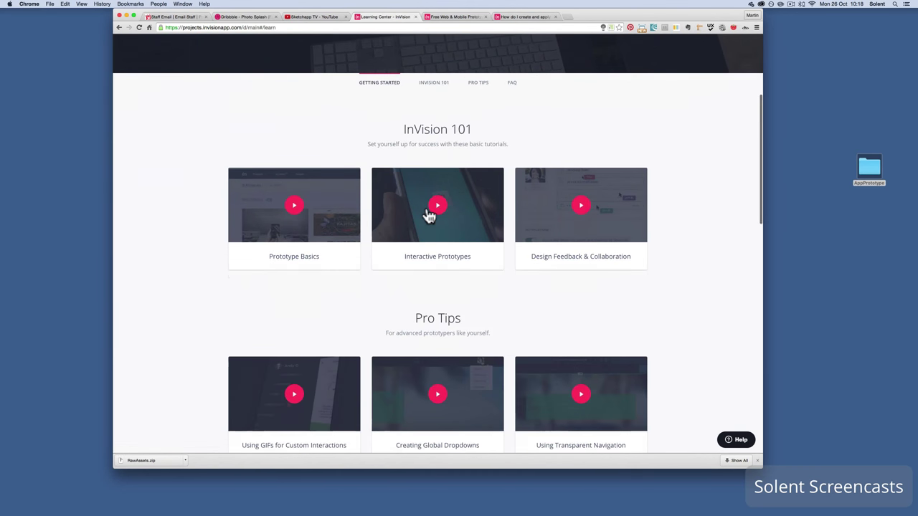
scroll(429, 208, "down", 8)
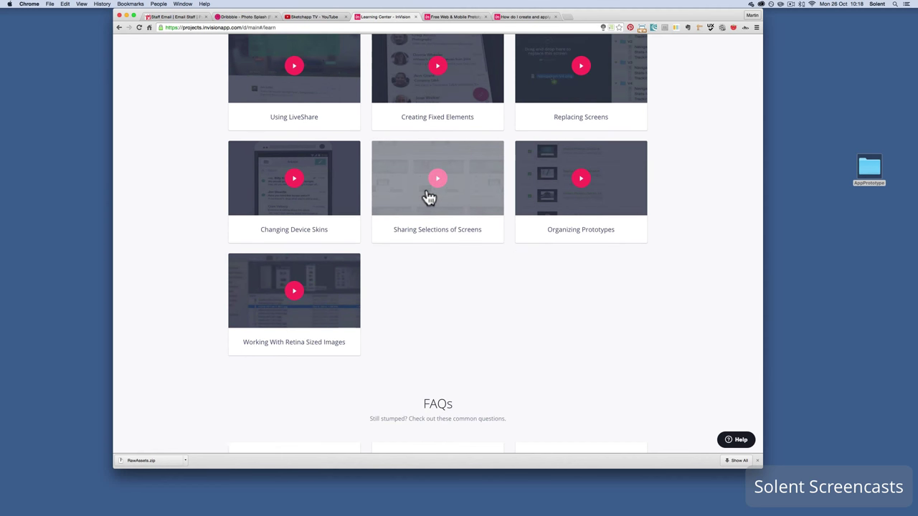
scroll(428, 197, "up", 10)
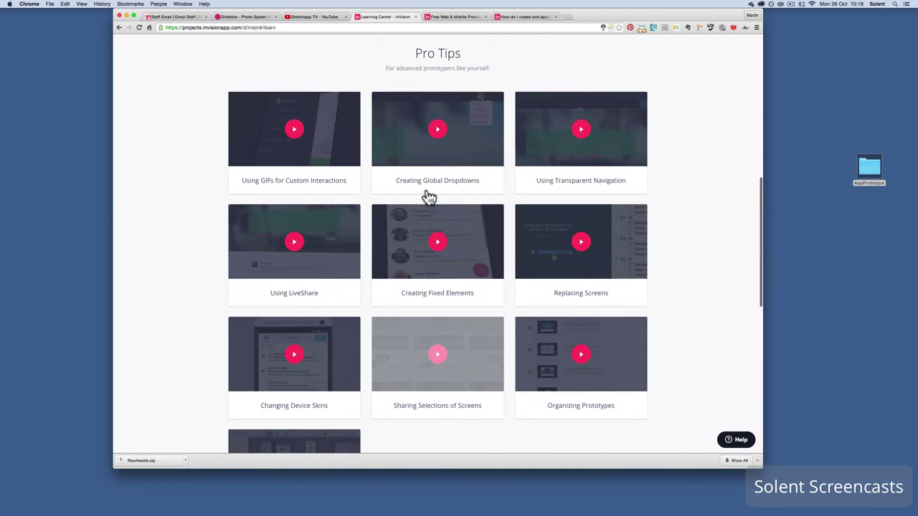
scroll(428, 197, "up", 8)
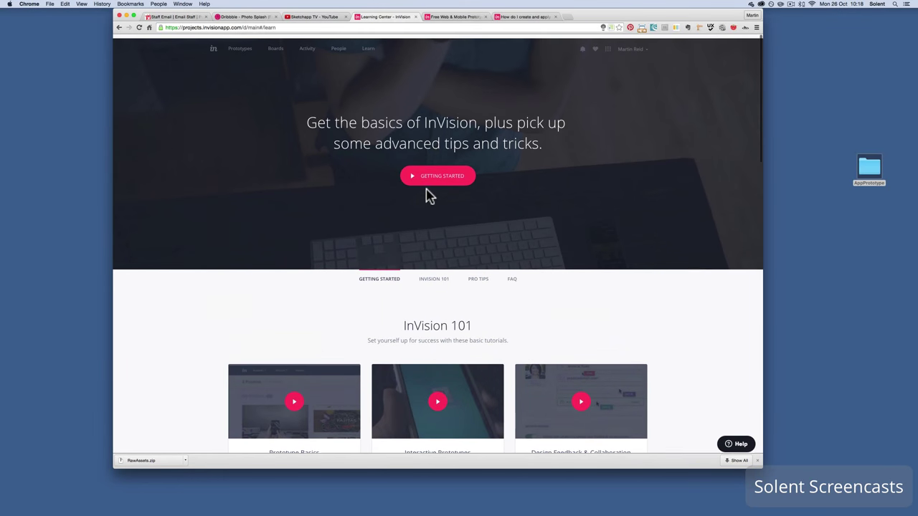
- Check the notifications panel, then view the Snaps upload page from Tools & Extensions
left_click(582, 49)
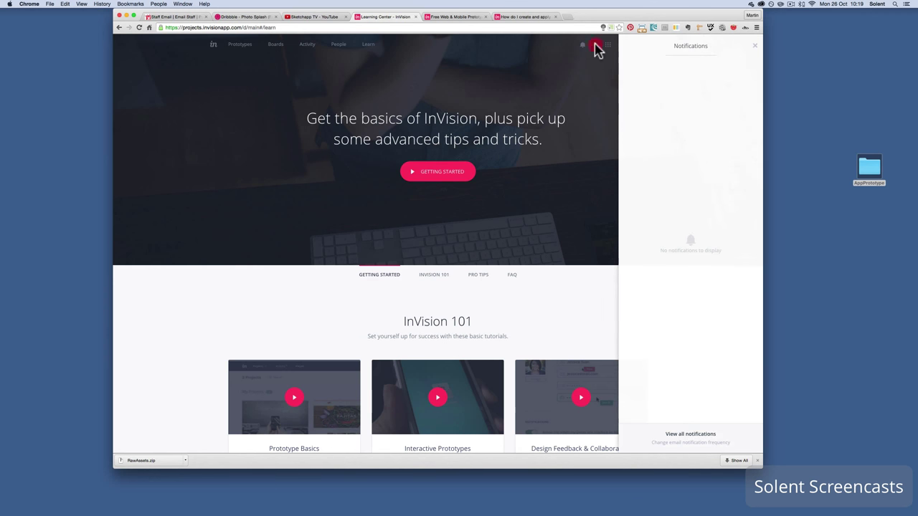
left_click(595, 48)
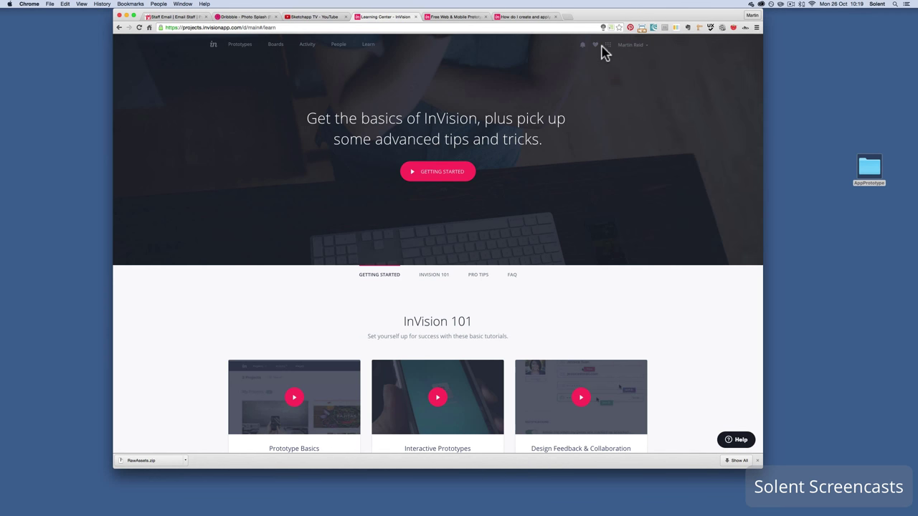
left_click(609, 48)
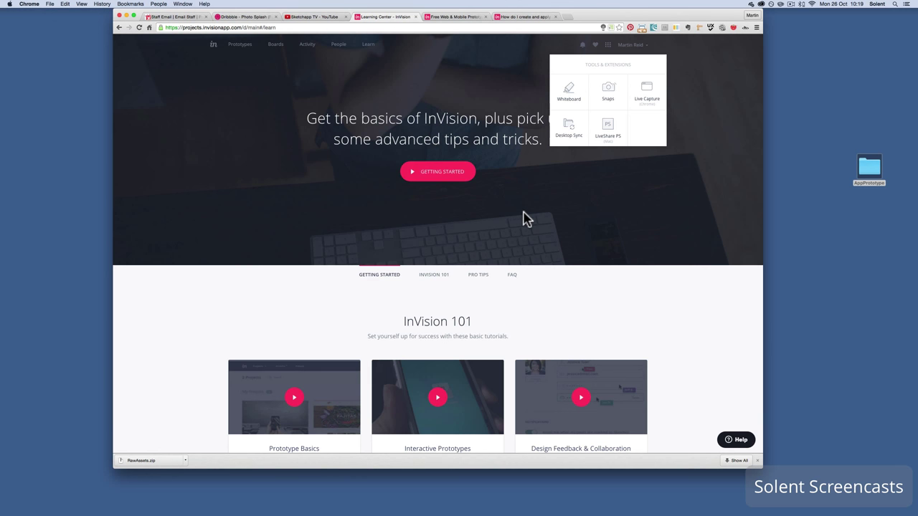
left_click(612, 93)
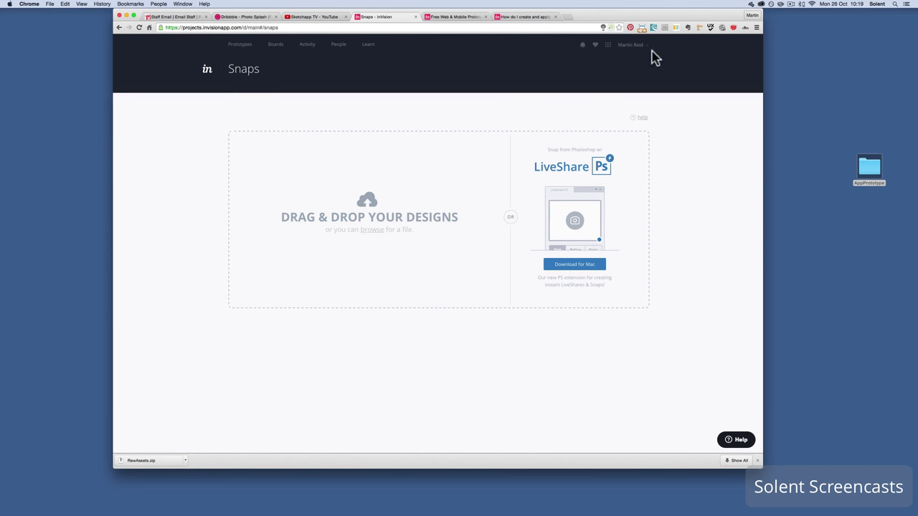
left_click(119, 28)
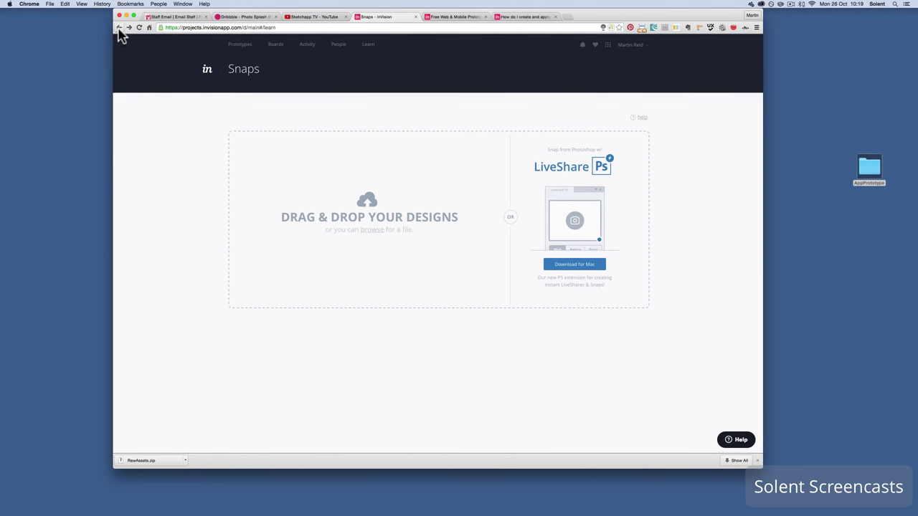
- Look over the Live Capture feature page, then return to the Learning Center
left_click(609, 49)
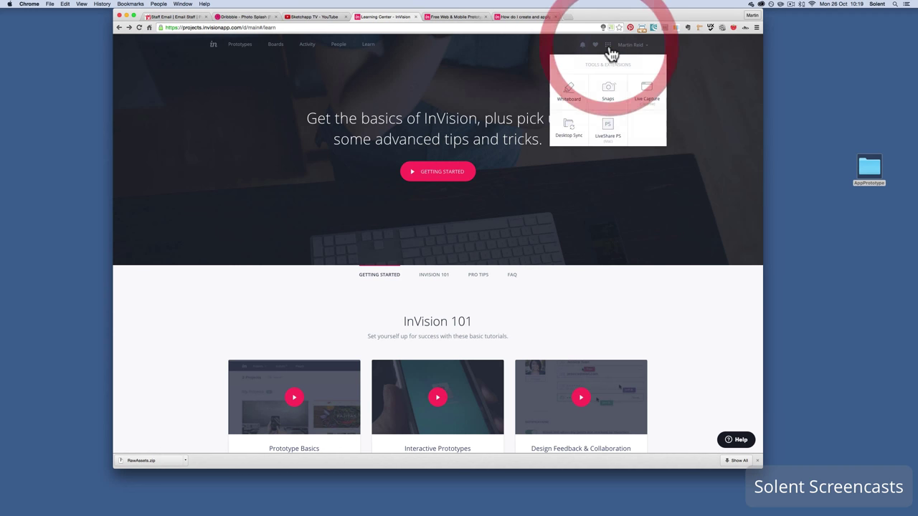
left_click(652, 104)
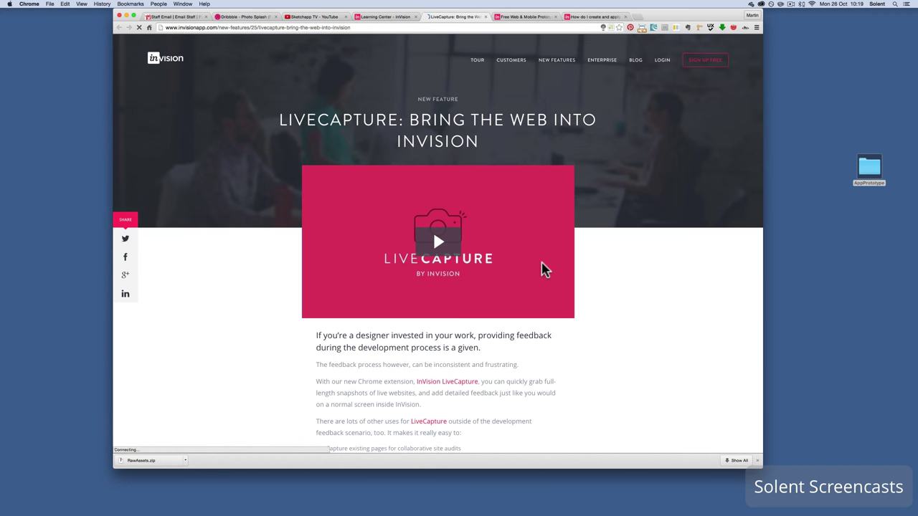
scroll(543, 269, "down", 5)
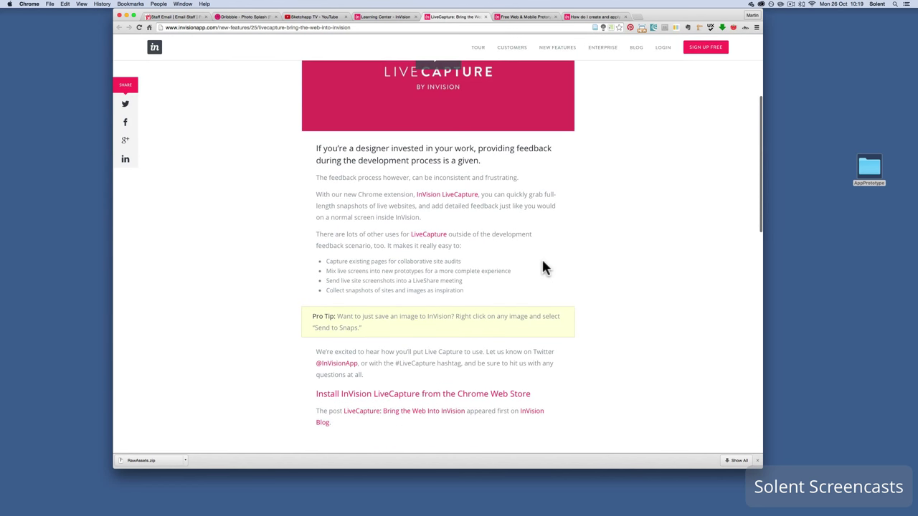
scroll(543, 268, "up", 4)
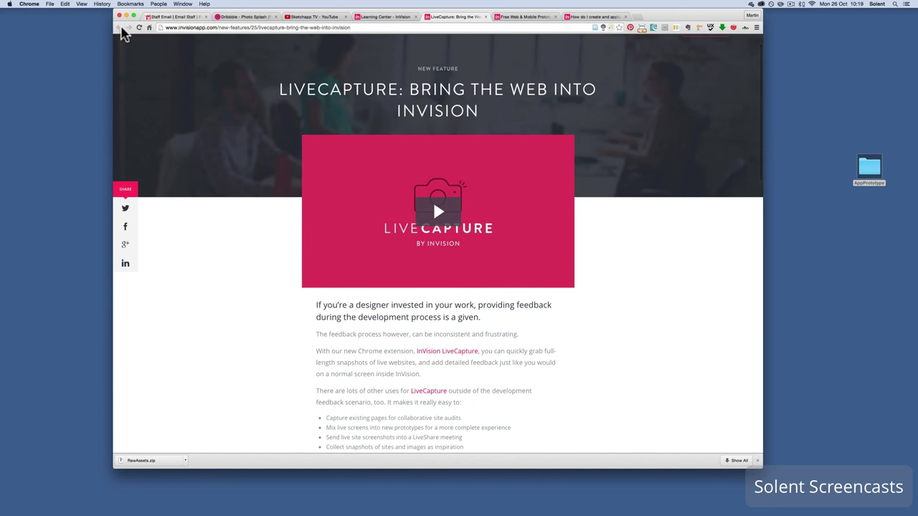
left_click(395, 18)
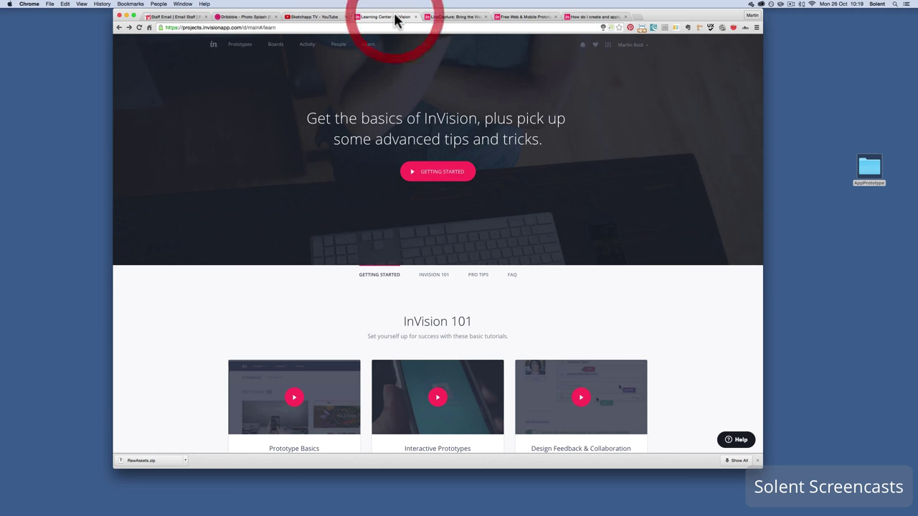
- Open the Desktop Sync settings and try connecting Google Drive
left_click(609, 48)
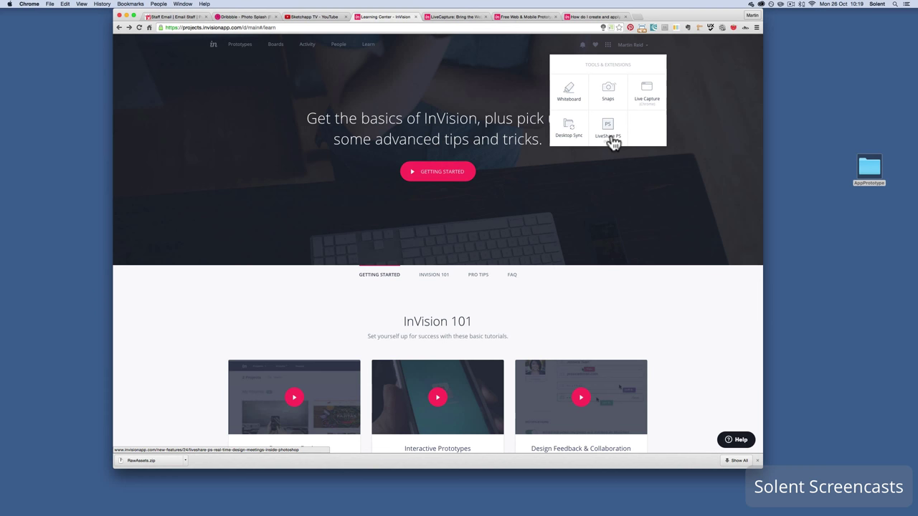
left_click(568, 129)
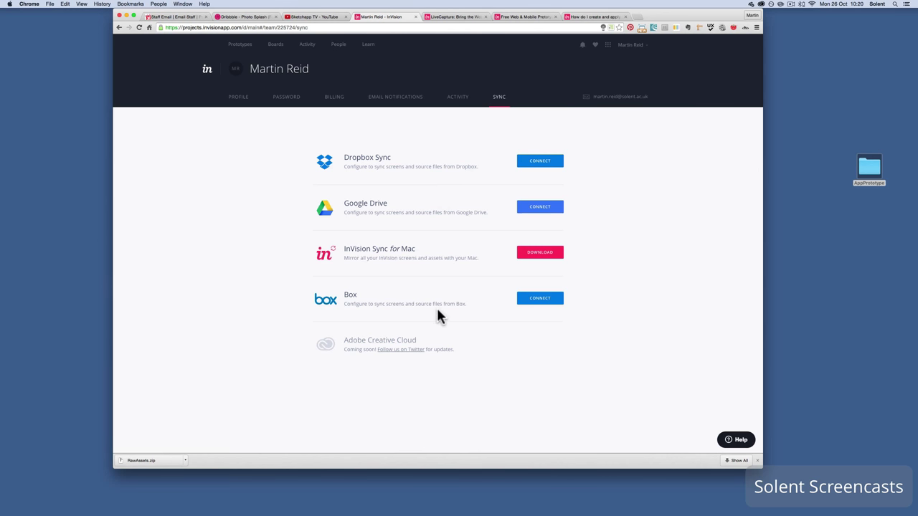
left_click(526, 214)
- Open the MyApp prototype, show its screens as a list, and try reordering Timeline
left_click(244, 51)
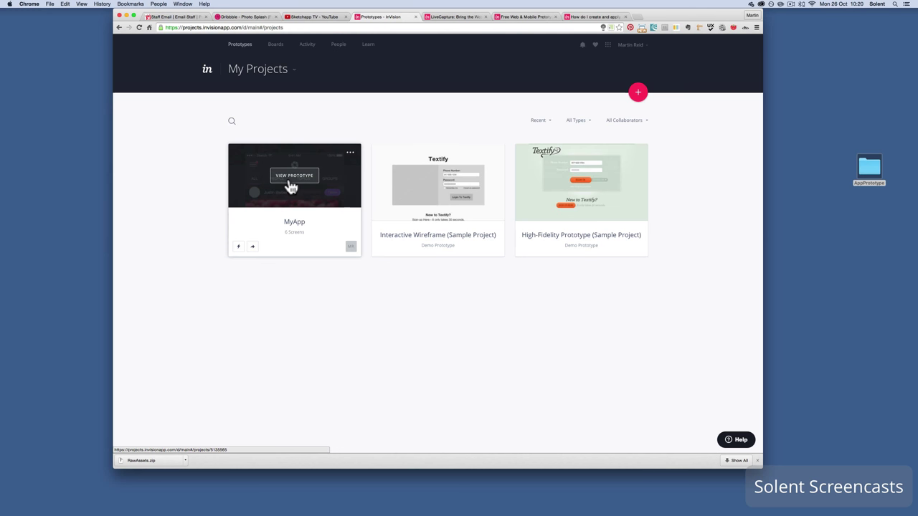
left_click(291, 185)
scroll(600, 319, "down", 2)
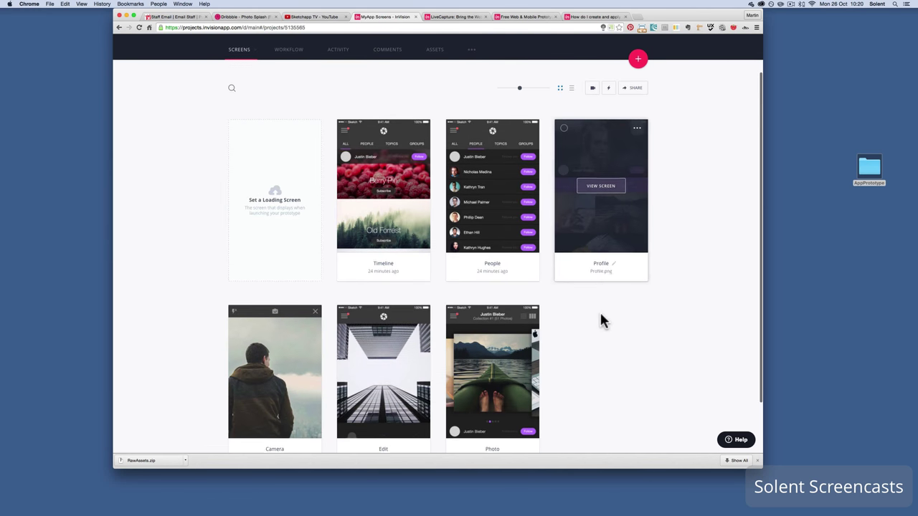
mouse_move(519, 107)
left_mouse_down()
mouse_move(495, 108)
mouse_move(516, 109)
left_mouse_up()
left_click(572, 108)
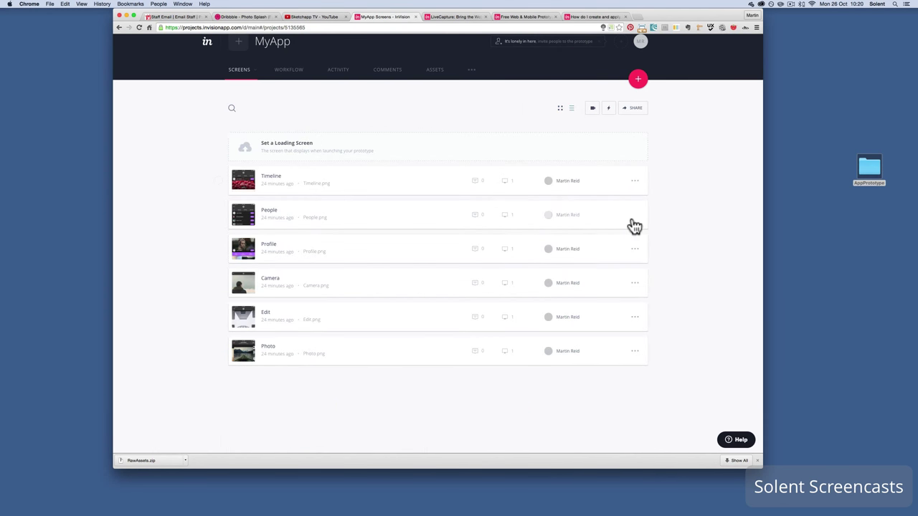
left_click(381, 186)
mouse_move(381, 186)
left_mouse_down()
mouse_move(380, 194)
mouse_move(383, 171)
mouse_move(386, 179)
left_mouse_up()
- Dismiss the user testing prompt and bring up the Share Prototype dialog
left_click(590, 115)
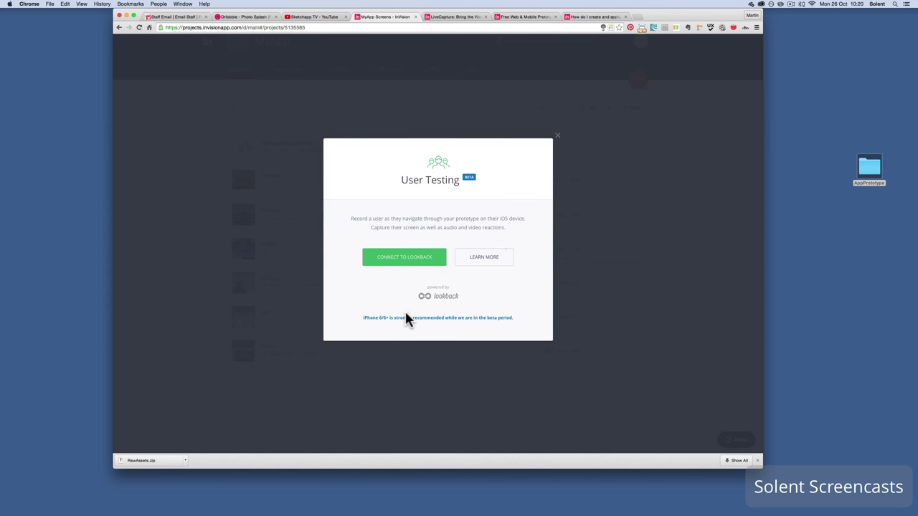
left_click(559, 140)
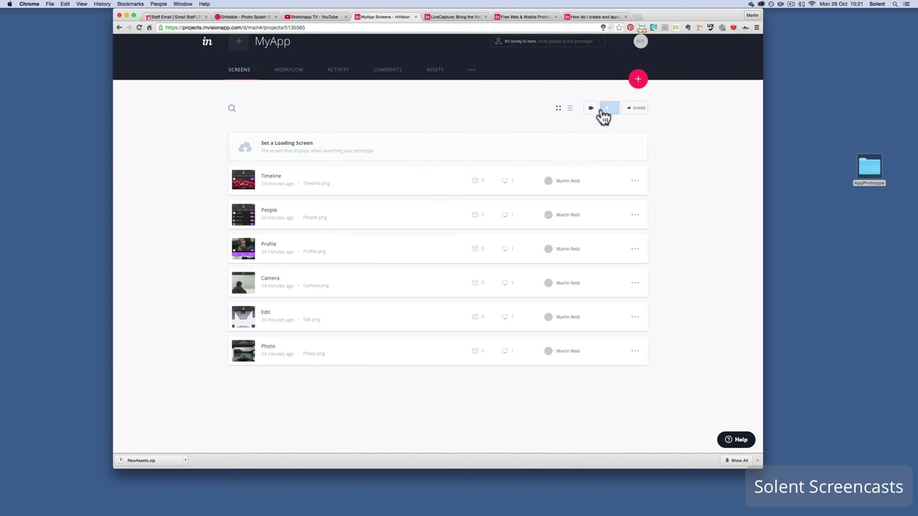
left_click(644, 113)
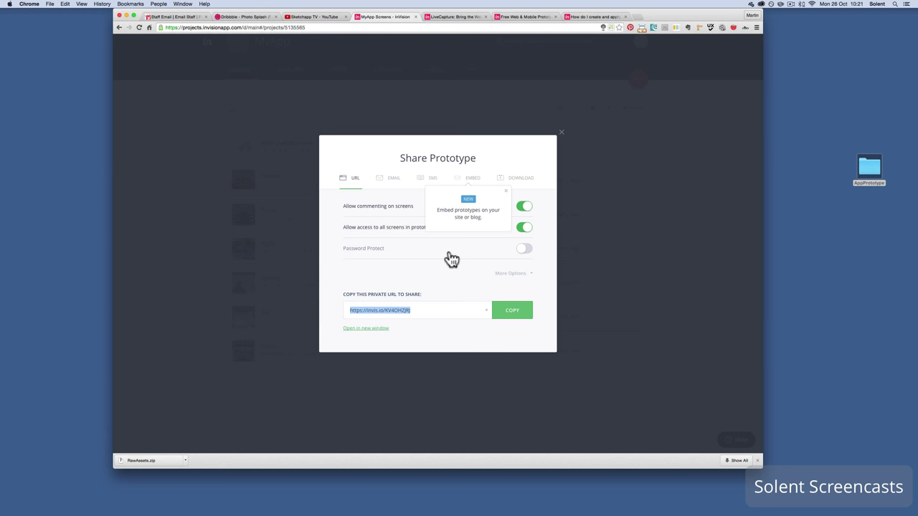
- Close the Share dialog, switch to thumbnail grid view, and preview the Timeline screen
left_click(561, 135)
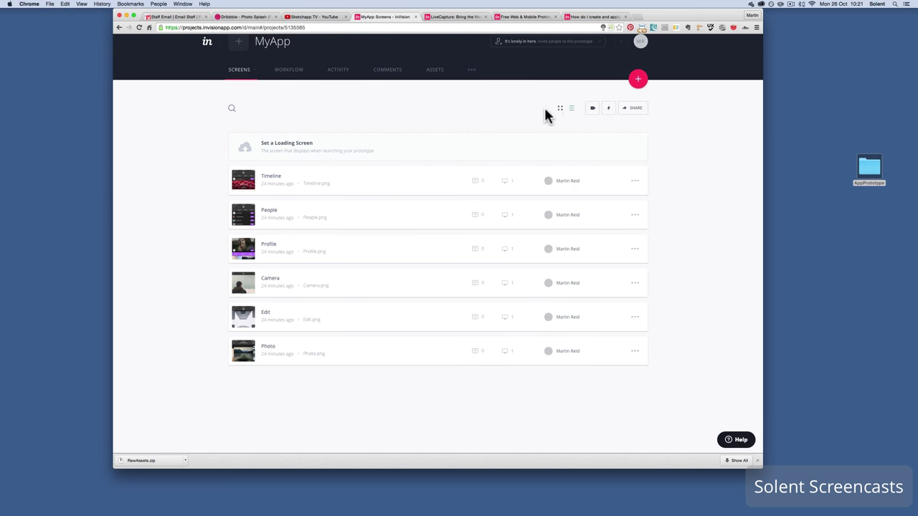
left_click(561, 109)
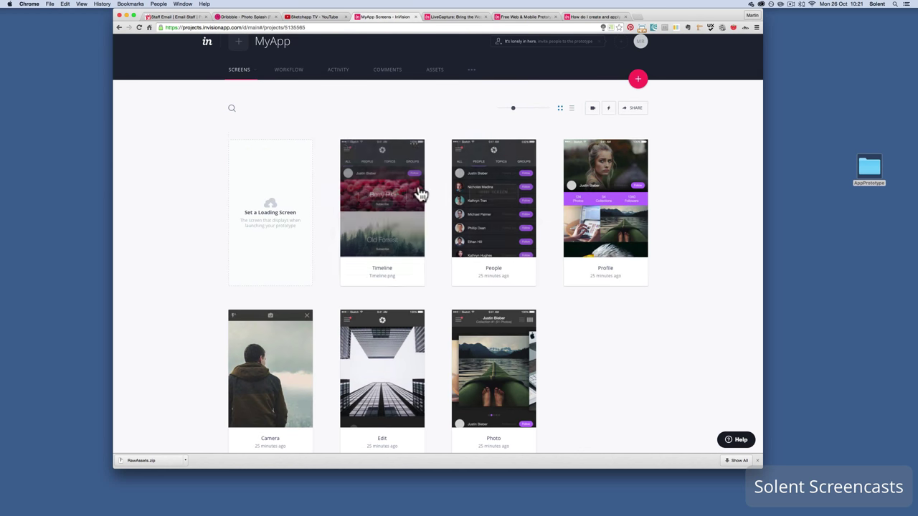
mouse_move(369, 195)
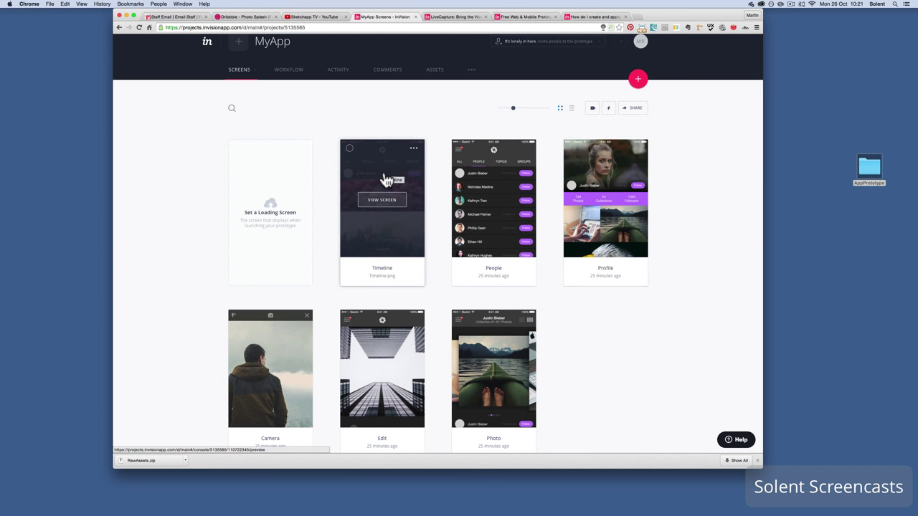
left_click(373, 228)
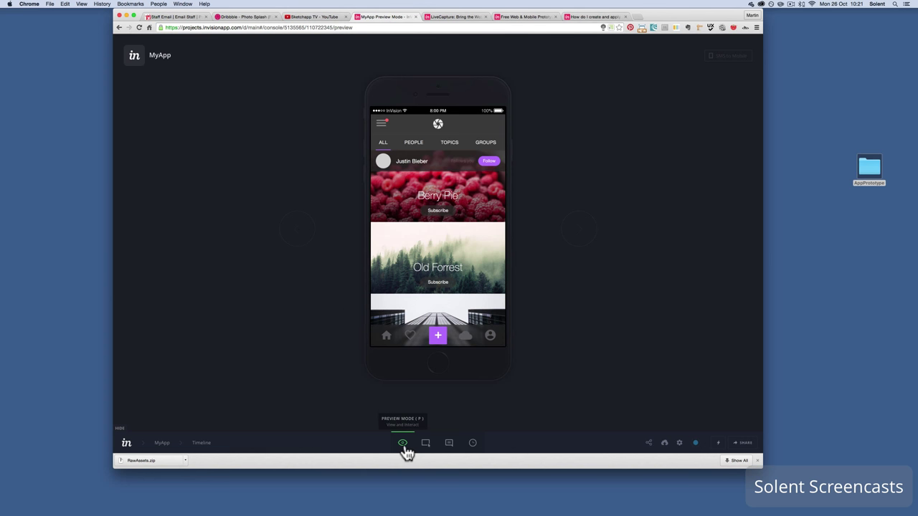
- Advance four screens in the preview, then step back three to the People screen
left_click(587, 235)
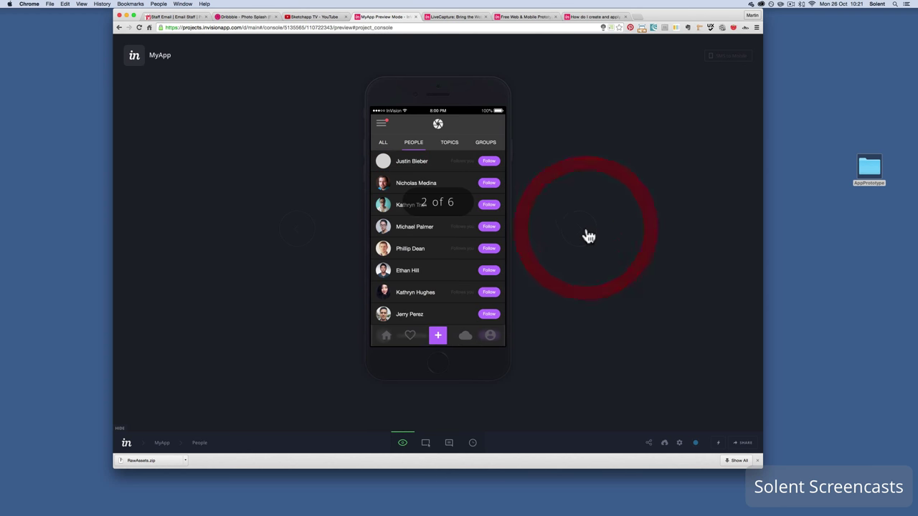
left_click(586, 236)
left_click(587, 236)
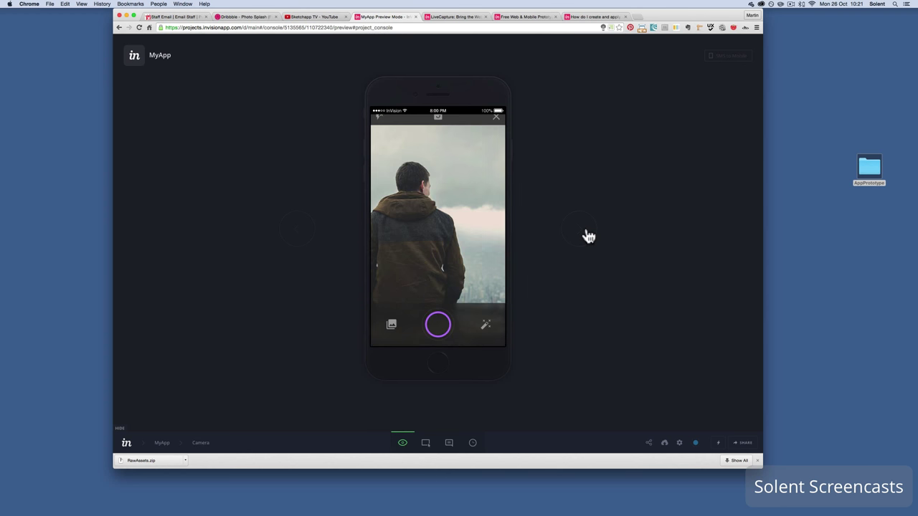
left_click(586, 235)
left_click(303, 232)
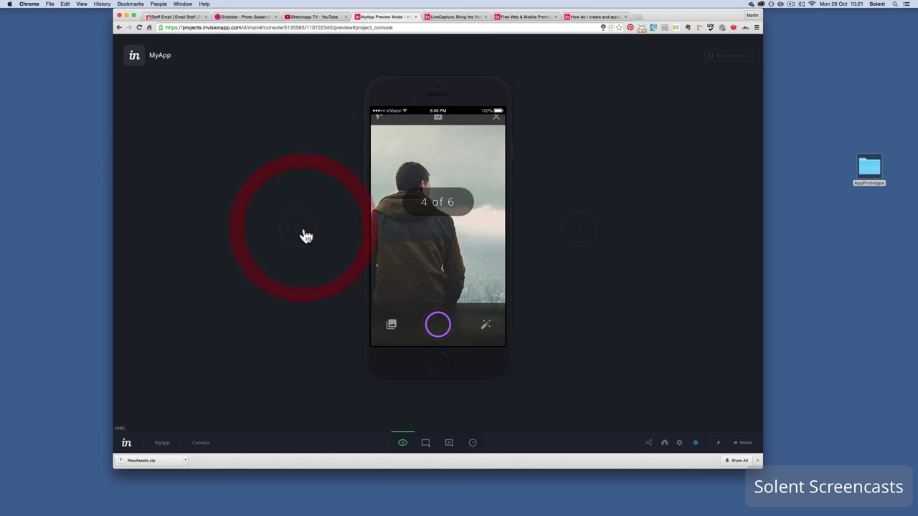
left_click(305, 236)
left_click(306, 237)
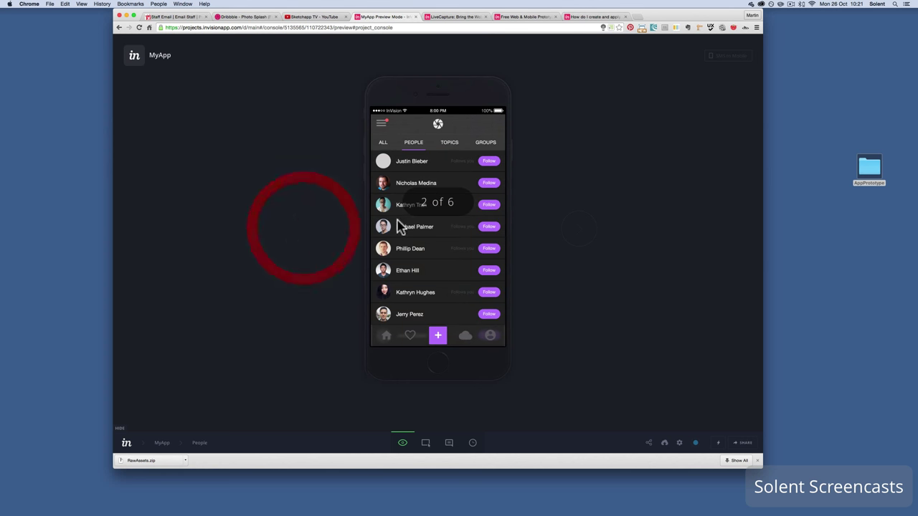
- Set the preview skin to iPhone 5 - White with Light status bar foreground, and save
left_click(680, 444)
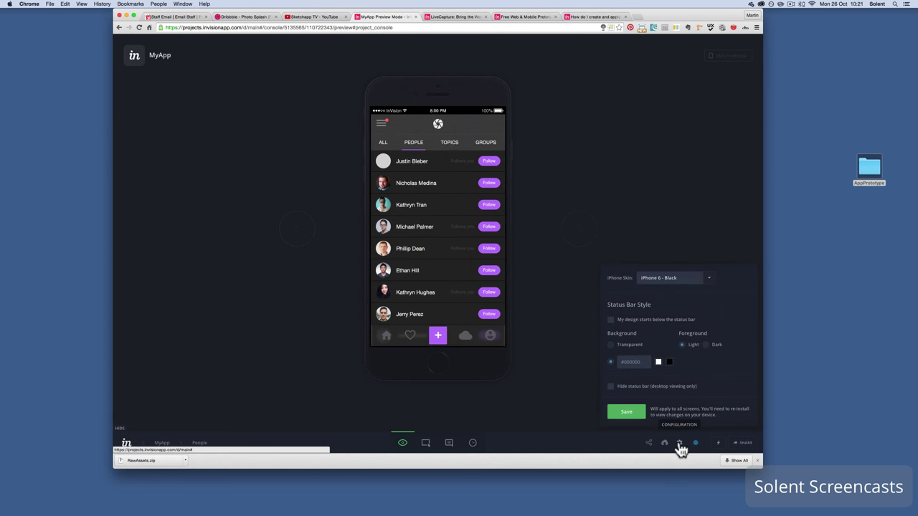
left_click(711, 284)
left_click(679, 302)
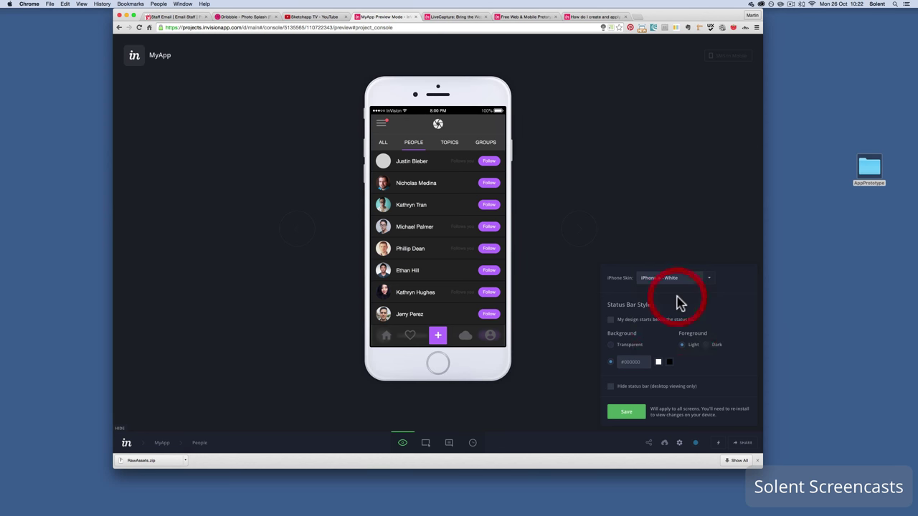
left_click(687, 281)
left_click(674, 322)
left_click(701, 285)
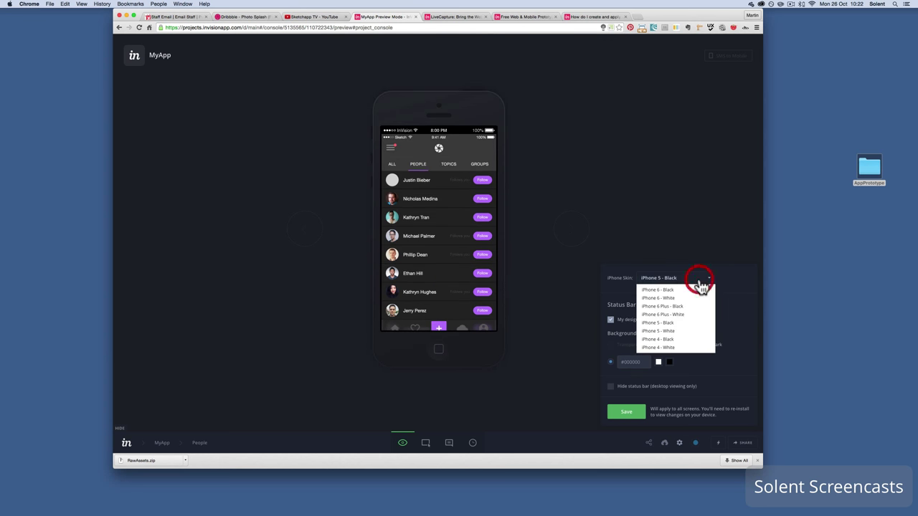
left_click(684, 335)
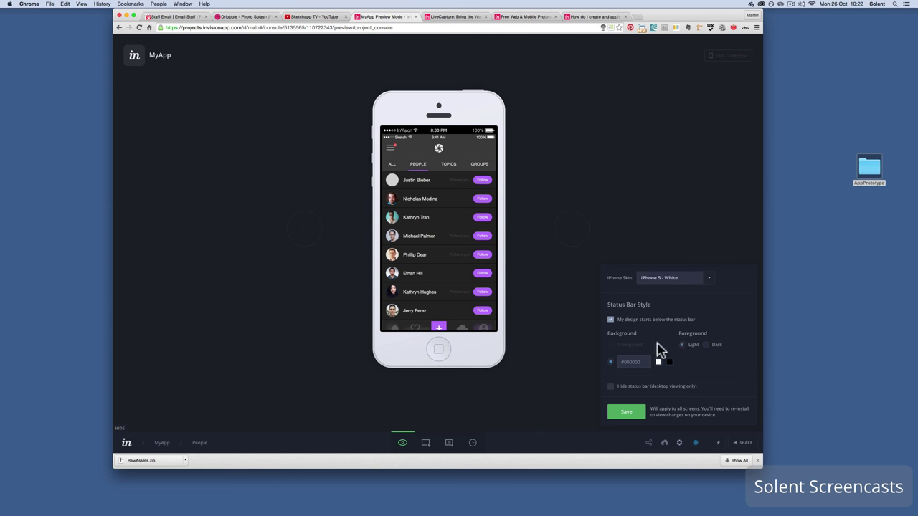
left_click(705, 346)
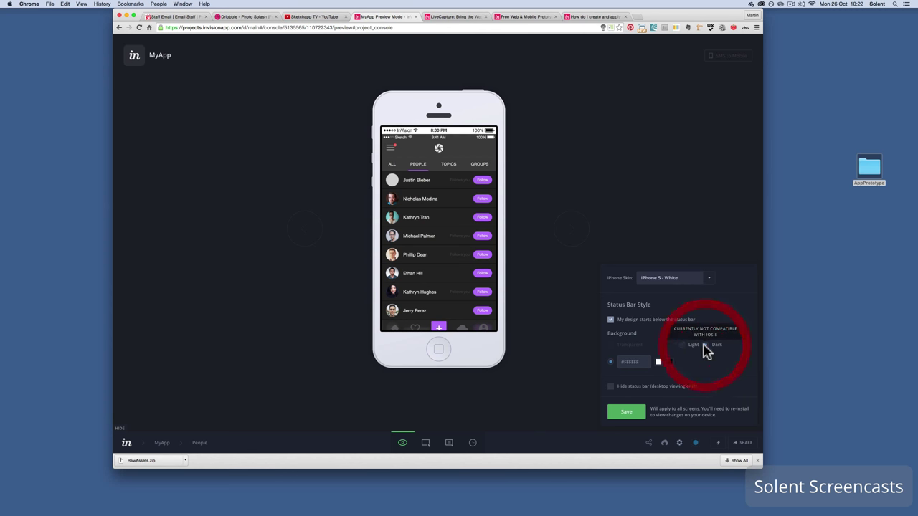
left_click(684, 345)
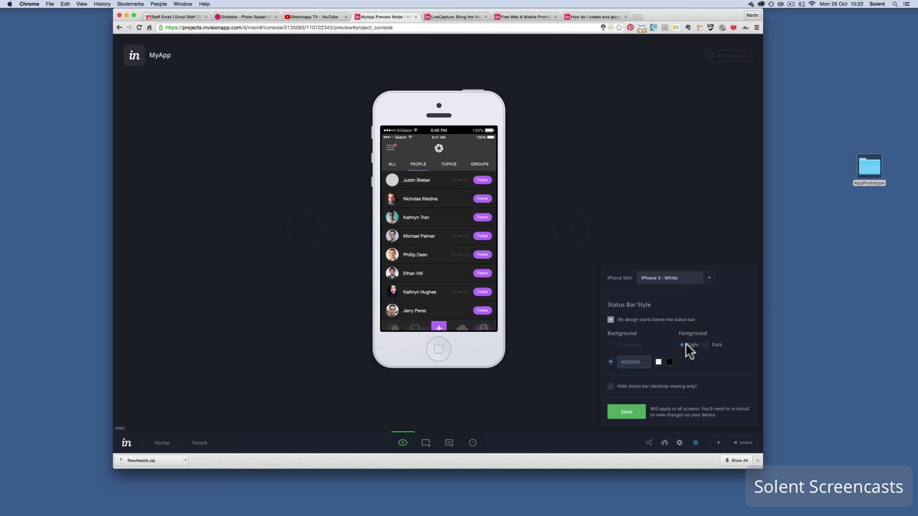
left_click(705, 346)
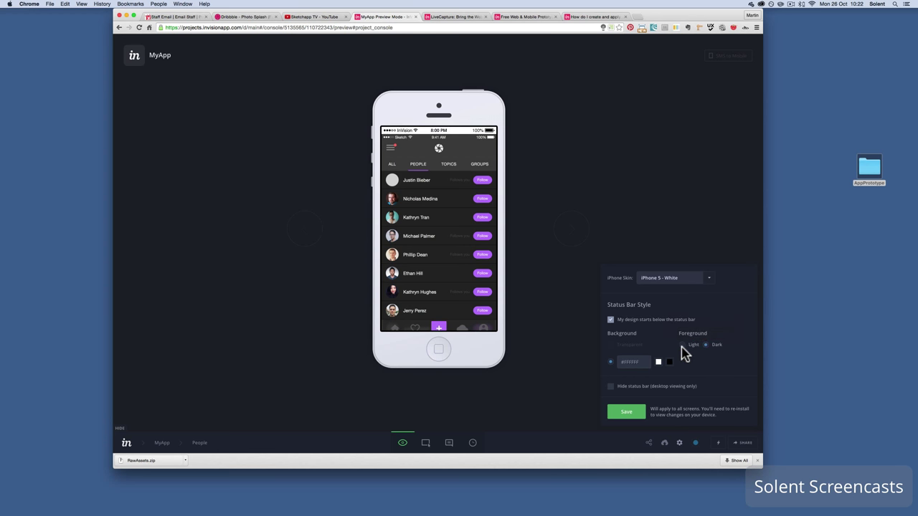
left_click(683, 347)
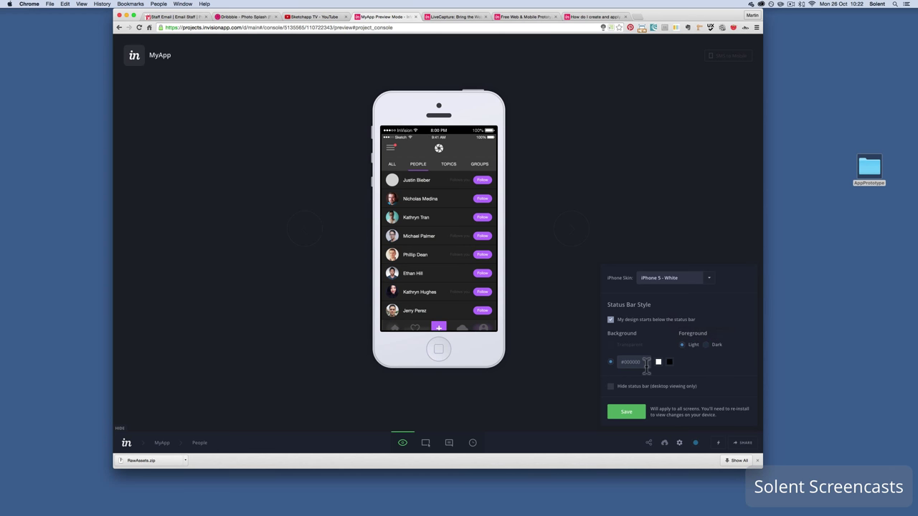
left_click(630, 414)
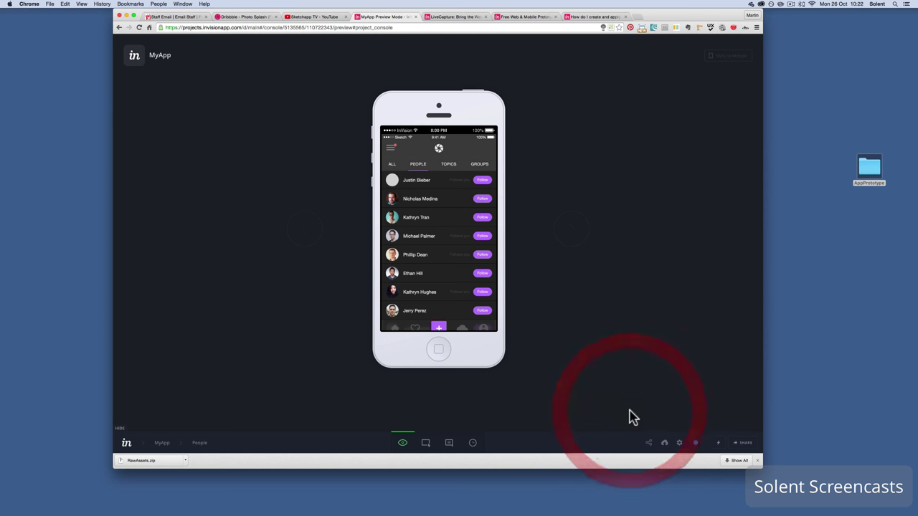
left_click(695, 444)
left_click(695, 446)
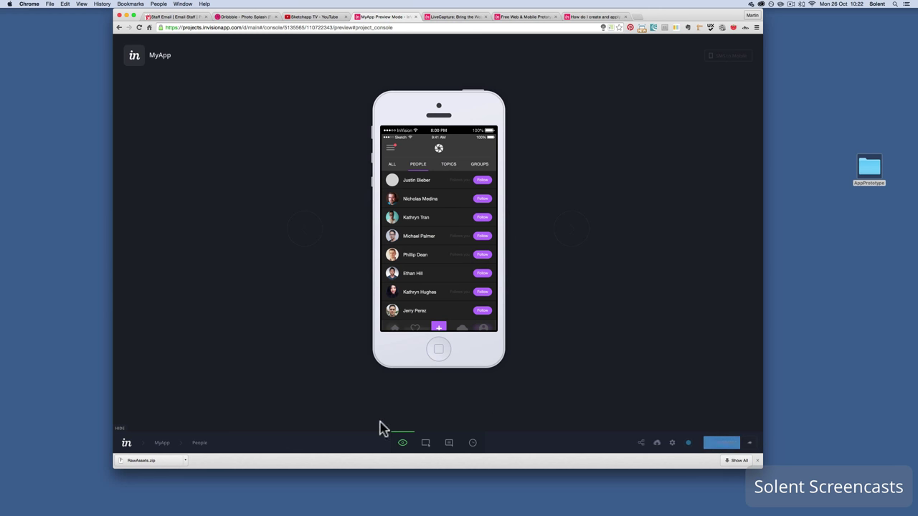
left_click(425, 445)
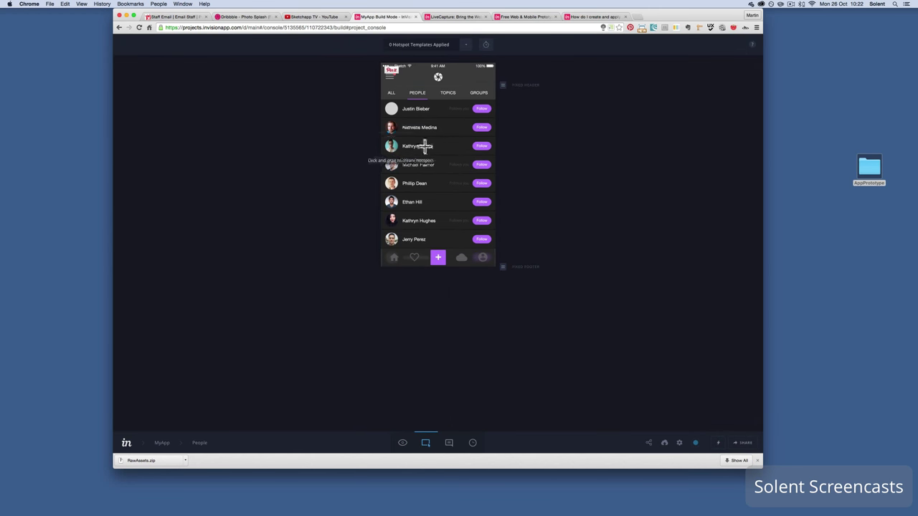
left_click(449, 444)
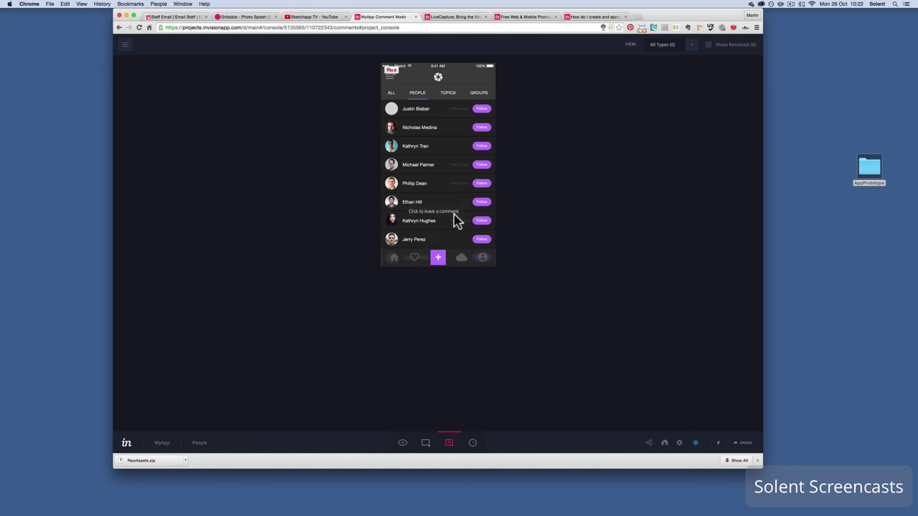
left_click(473, 444)
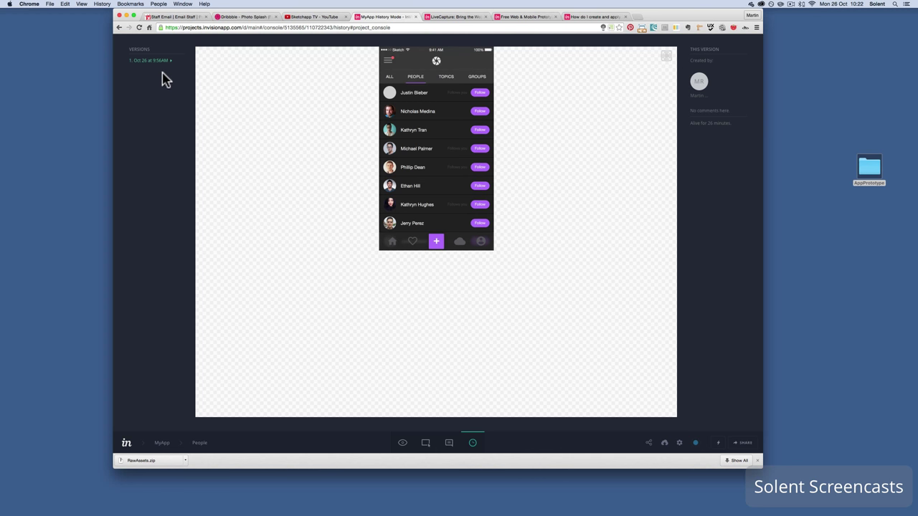
left_click(403, 444)
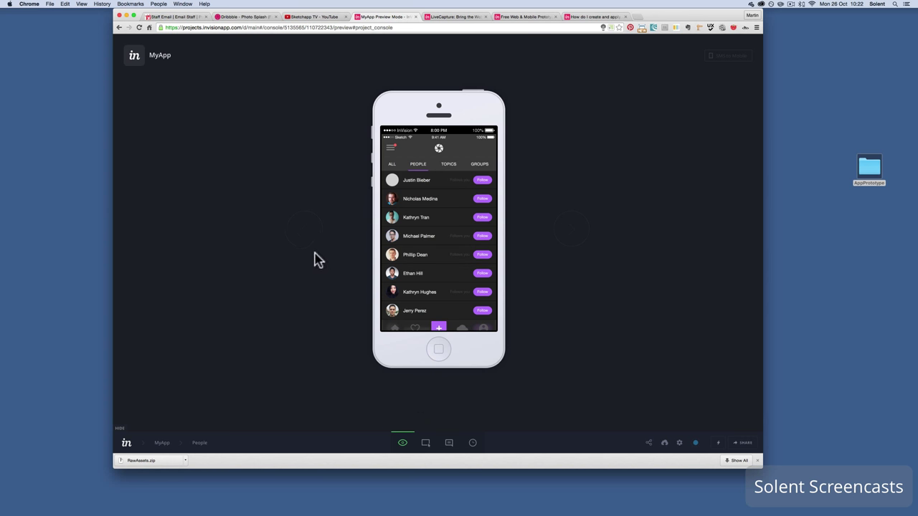
- Return to Timeline, enter Build Mode, and cancel the unfinished PEOPLE tab link
left_click(304, 231)
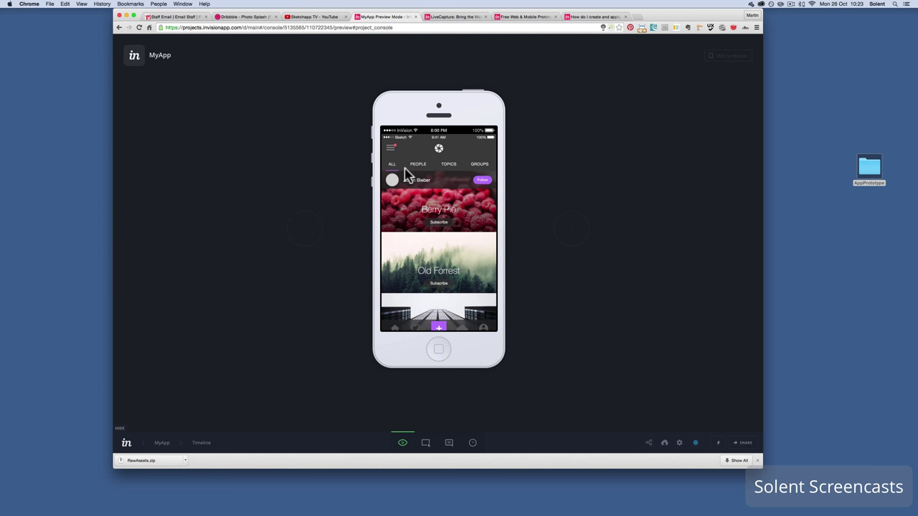
left_click(425, 445)
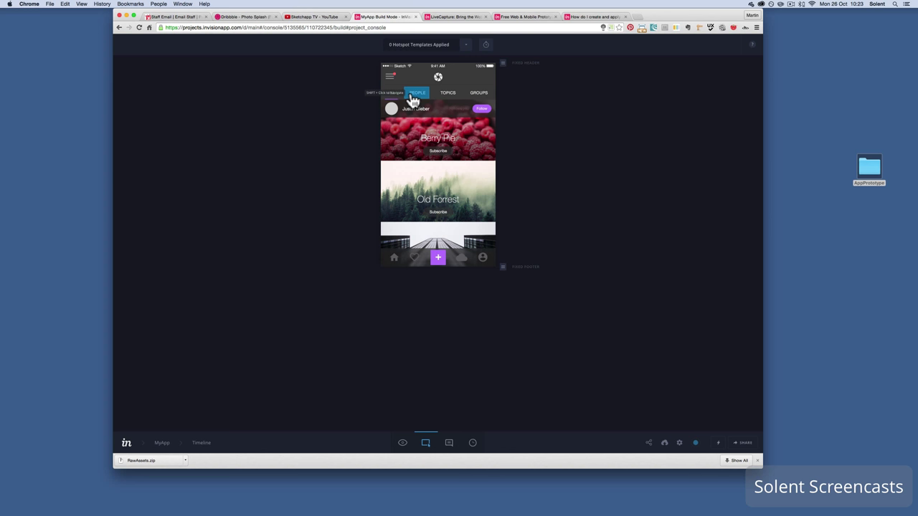
left_click(414, 97)
key("Escape")
left_click(416, 97)
left_click(521, 198)
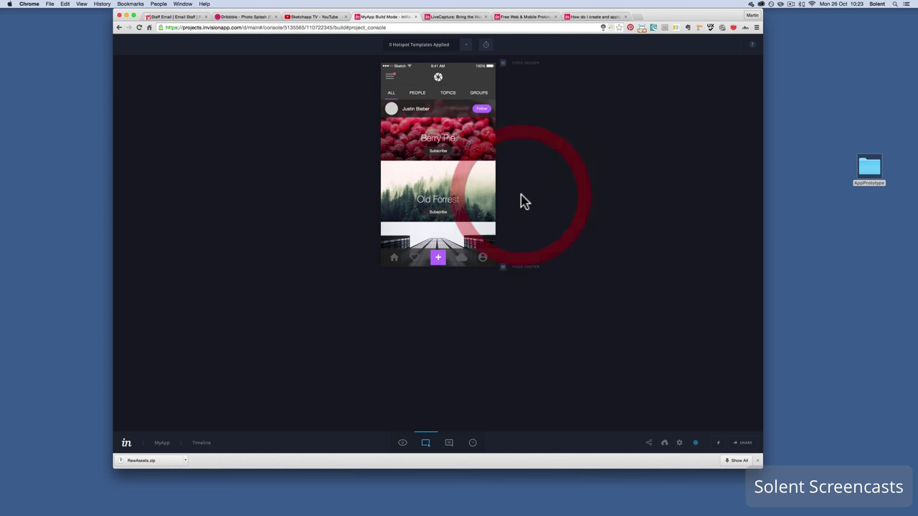
- Draw a hotspot over the PEOPLE tab and link it to the People screen
left_click_drag(403, 86, 430, 99)
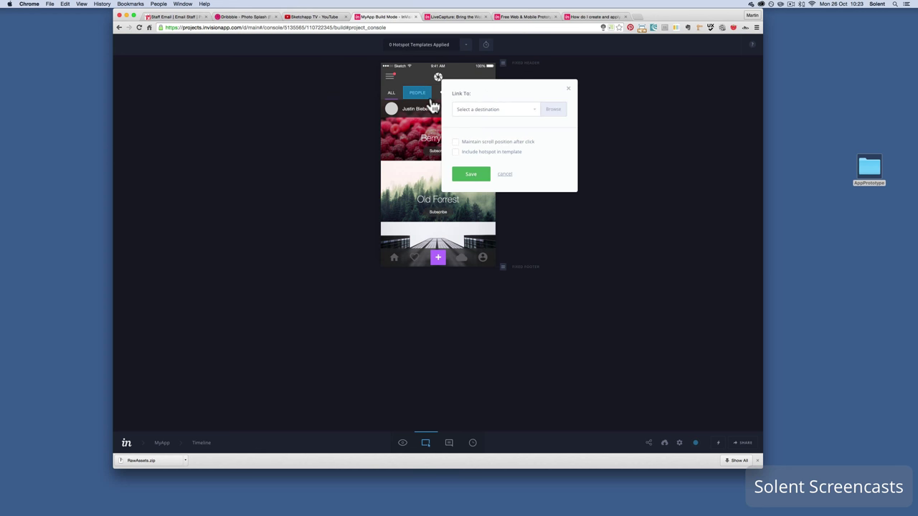
left_click(536, 115)
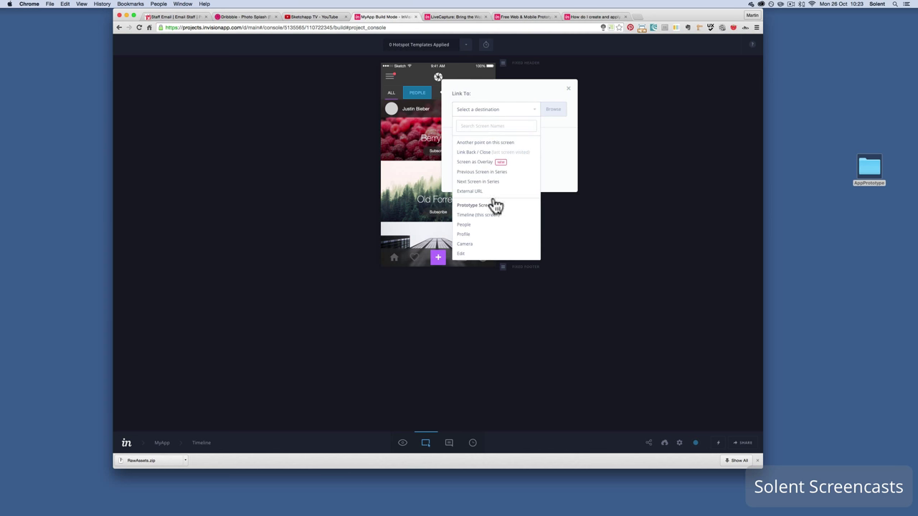
scroll(493, 231, "down", 1)
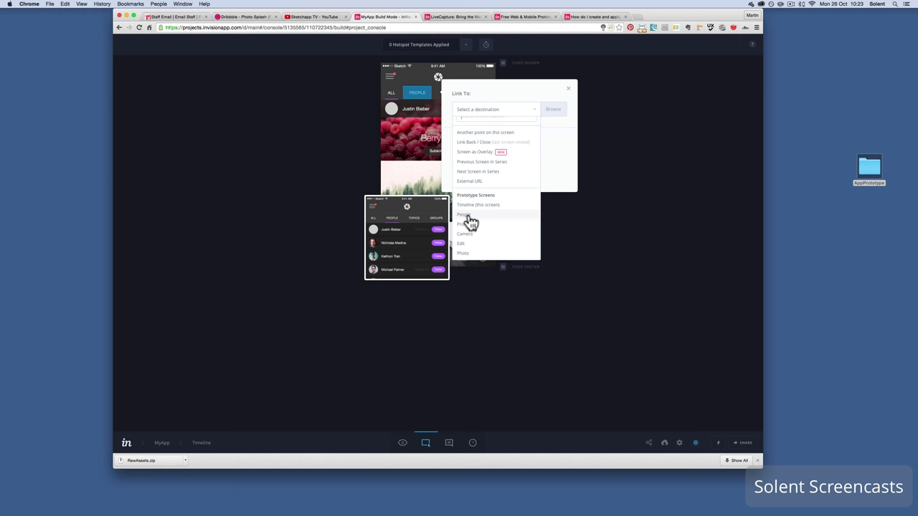
left_click(467, 216)
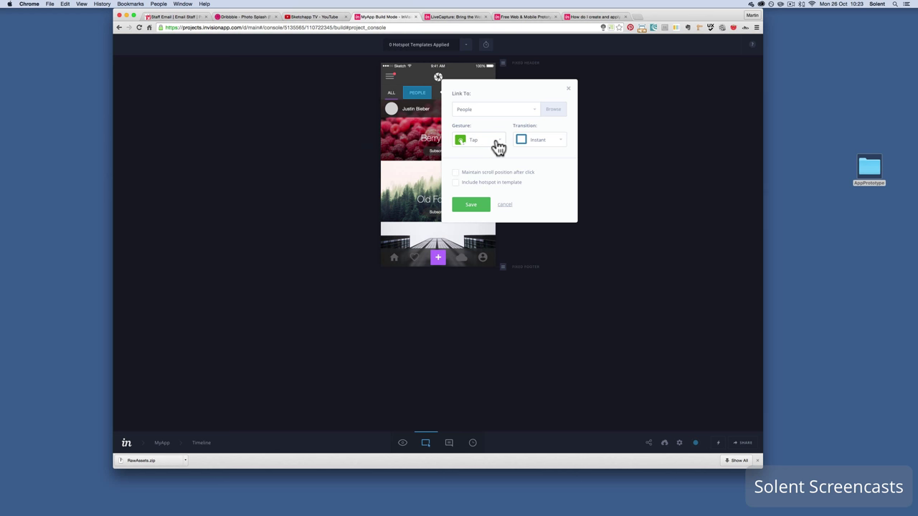
- Keep the Tap gesture, choose the Slide Left transition, and save the link
left_click(500, 144)
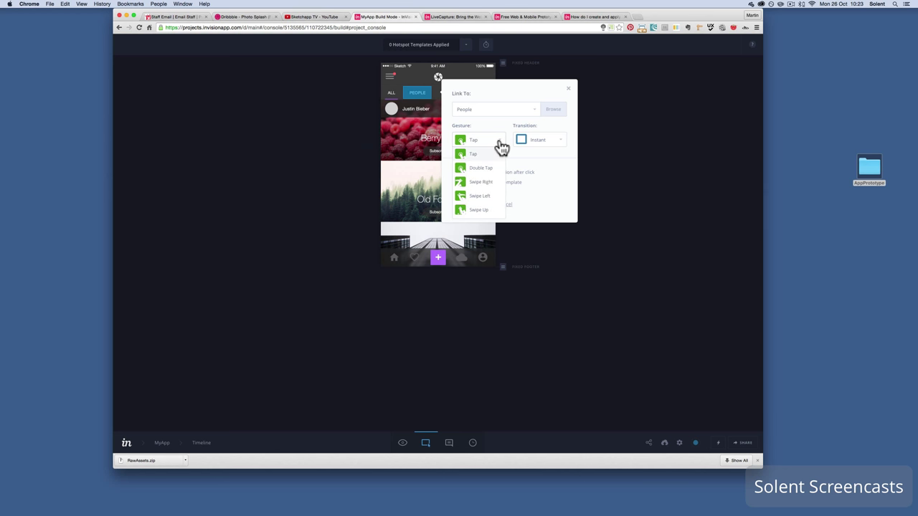
scroll(493, 201, "down", 1)
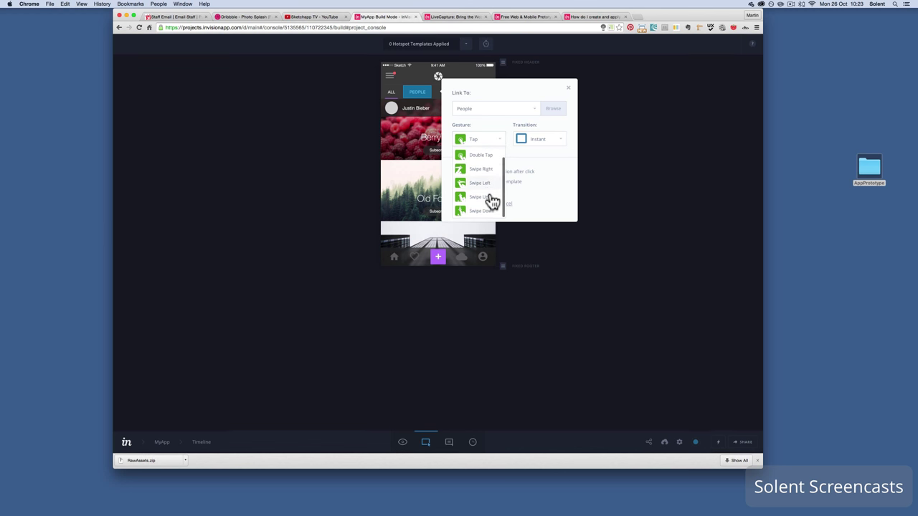
scroll(469, 180, "up", 1)
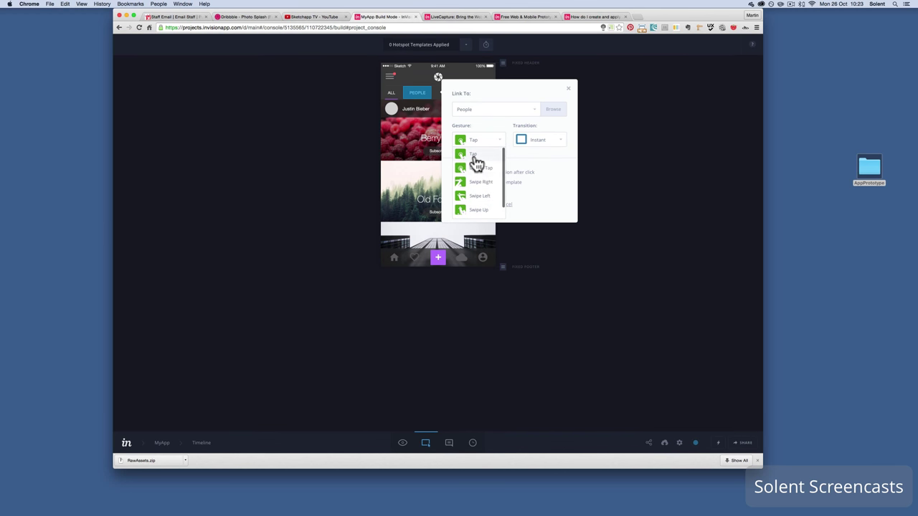
left_click(477, 159)
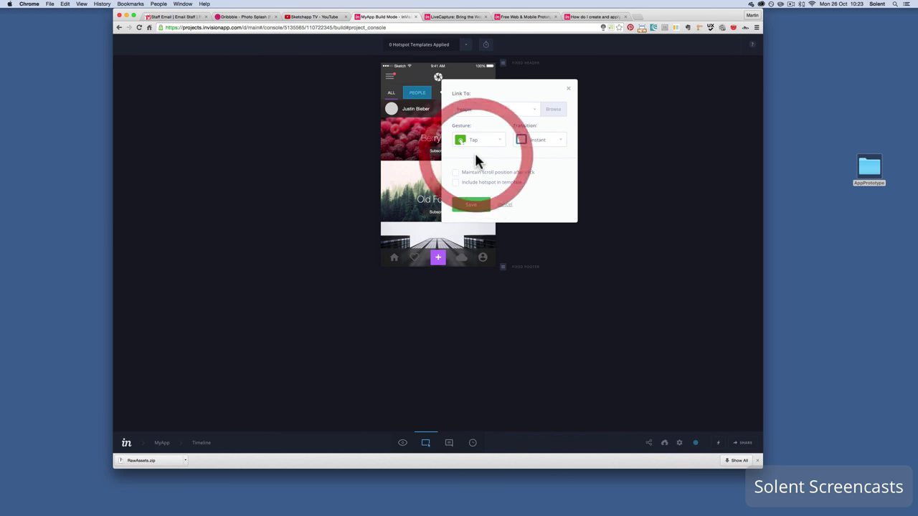
left_click(557, 144)
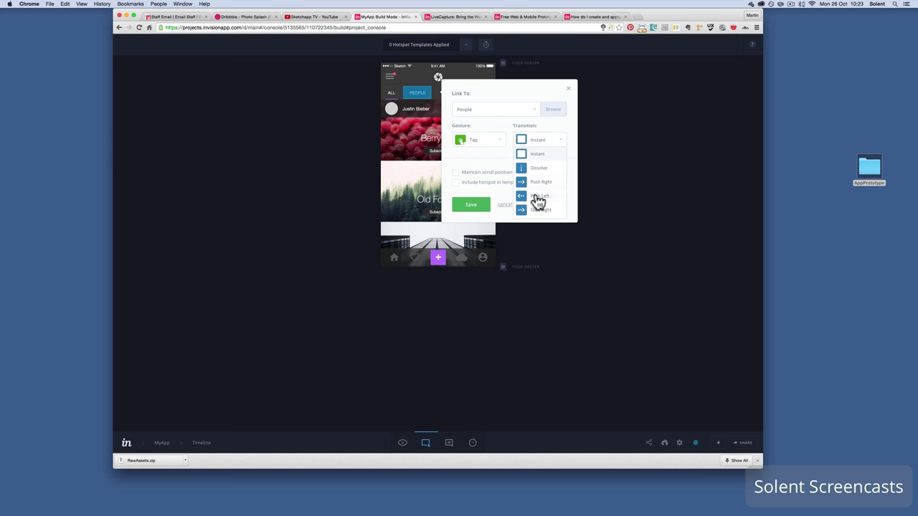
scroll(537, 206, "down", 1)
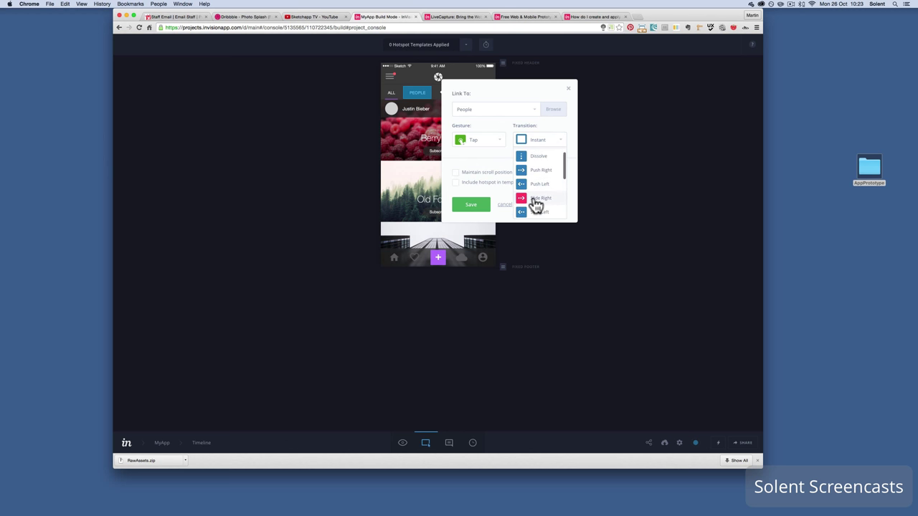
scroll(537, 206, "down", 2)
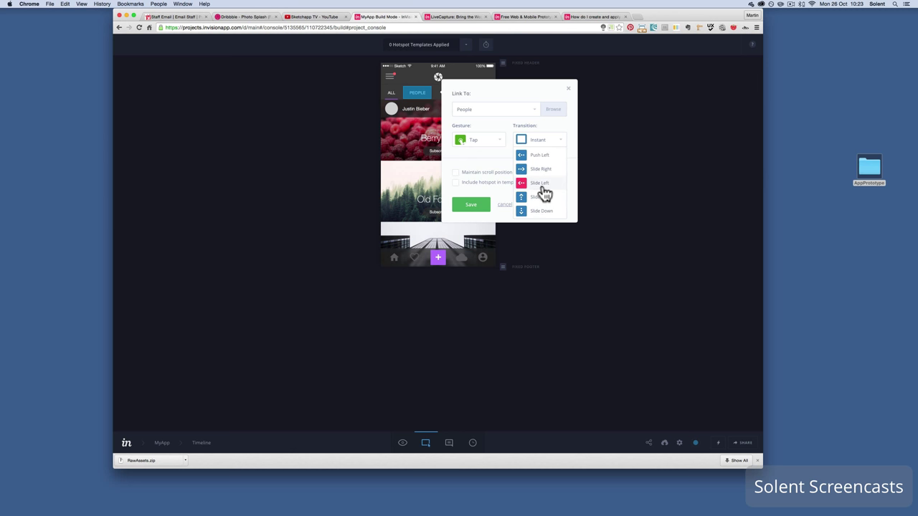
left_click(541, 188)
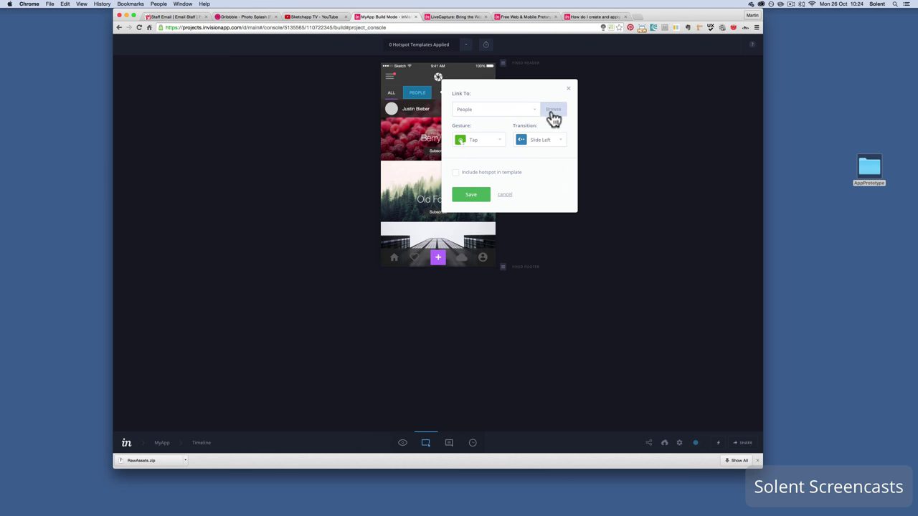
left_click(471, 196)
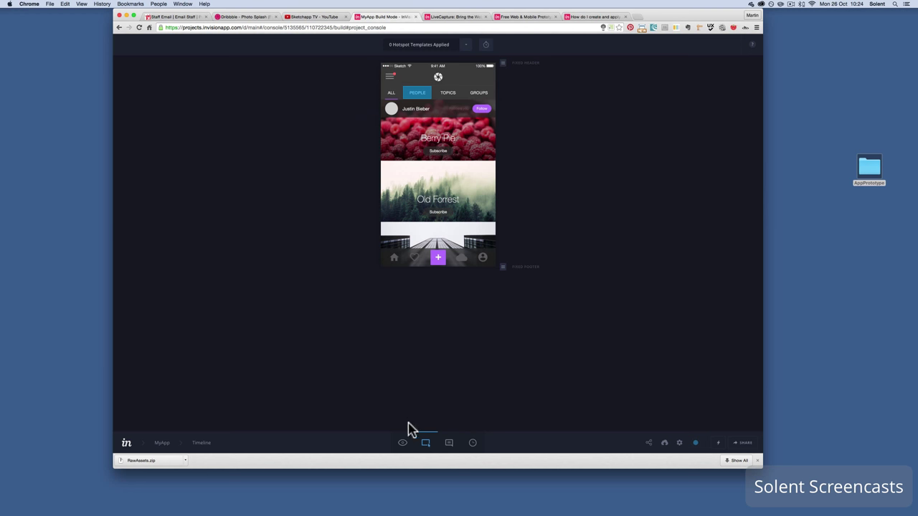
- Preview the prototype, tap the PEOPLE tab, then return to Build Mode
left_click(401, 450)
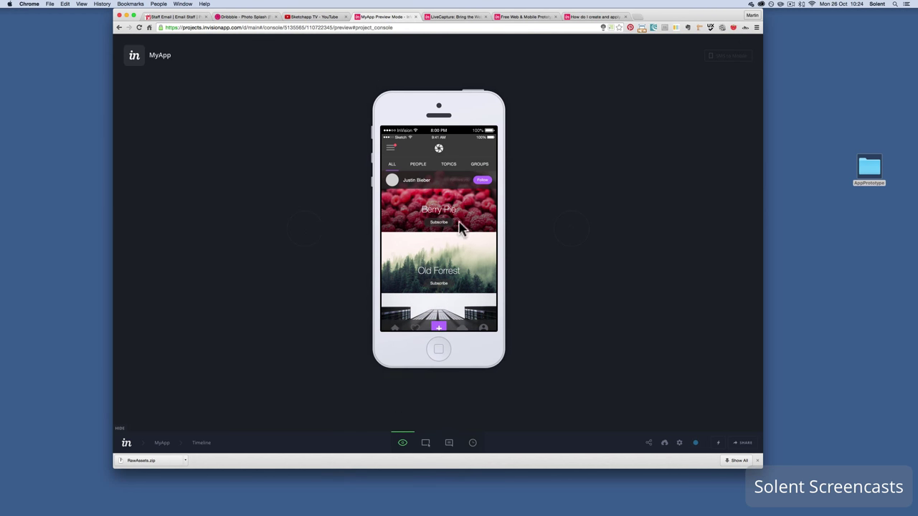
left_click(418, 166)
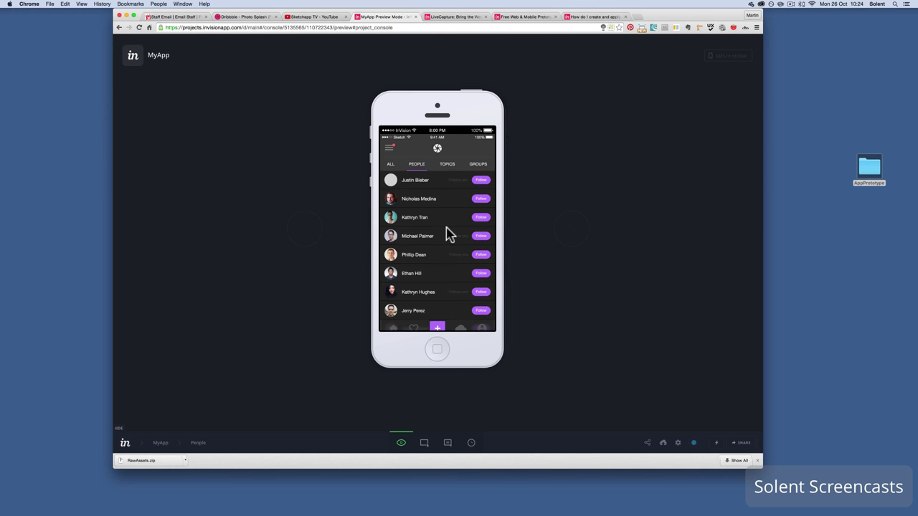
left_click(426, 444)
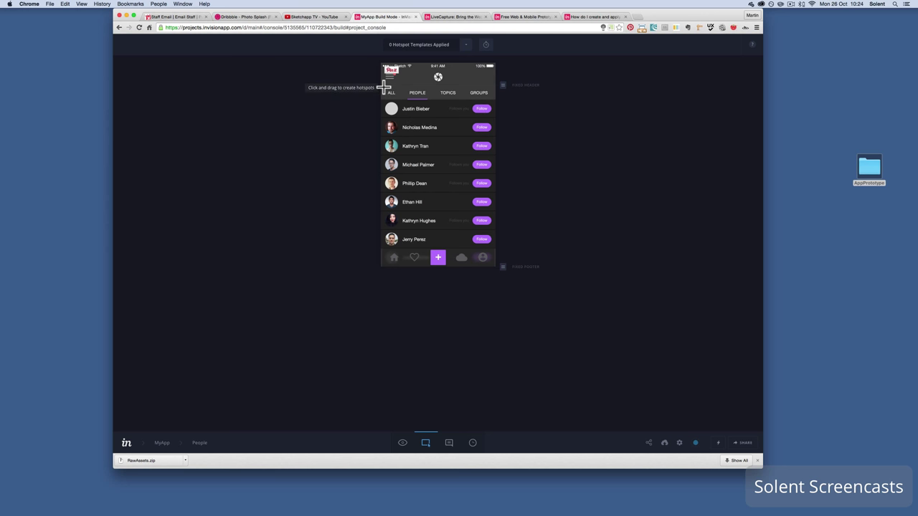
- Draw a hotspot over the ALL tab linking to Timeline with Slide Up, and save
left_click_drag(384, 87, 400, 99)
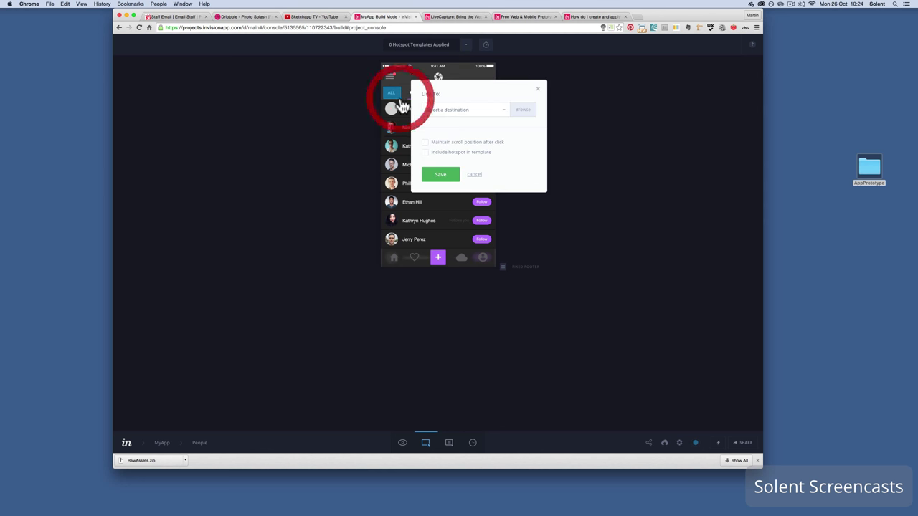
left_click(504, 117)
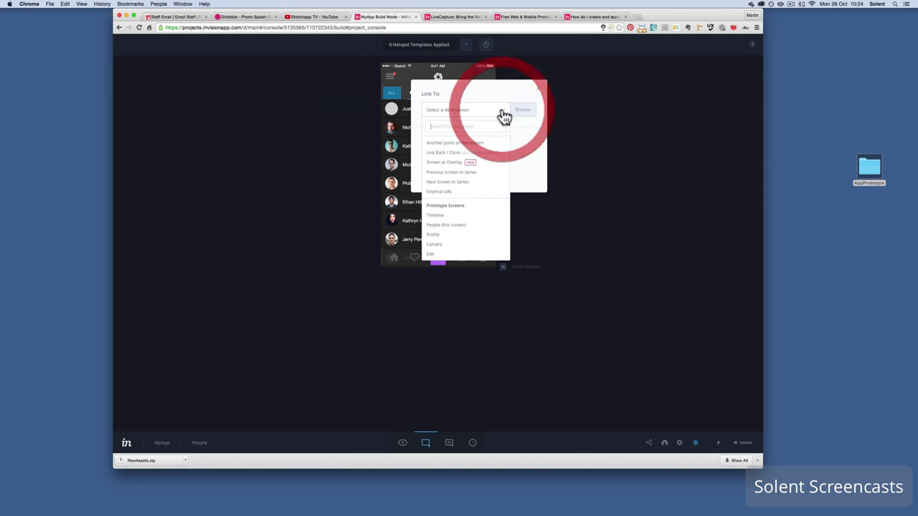
left_click(446, 217)
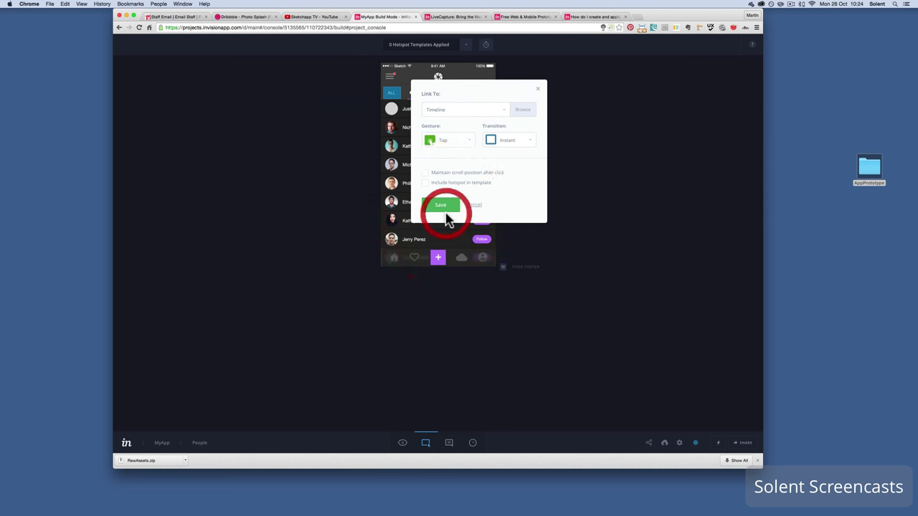
left_click(532, 146)
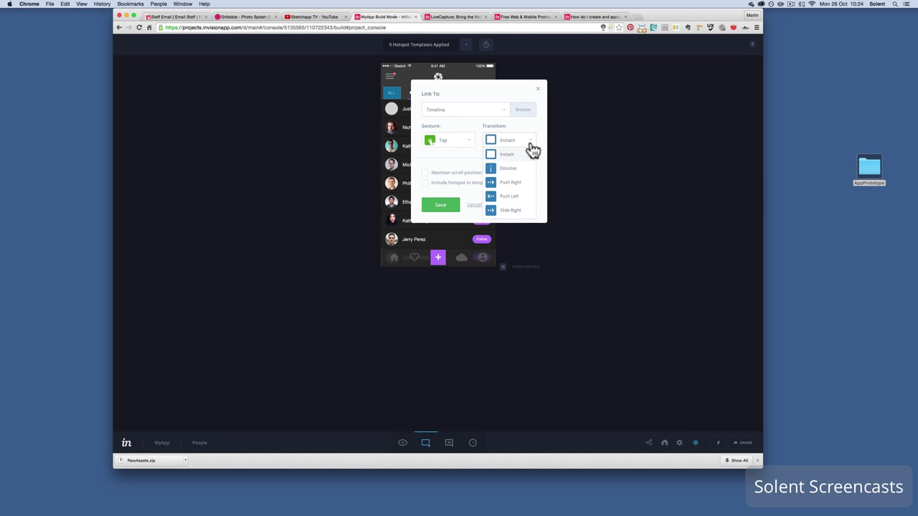
scroll(518, 207, "down", 5)
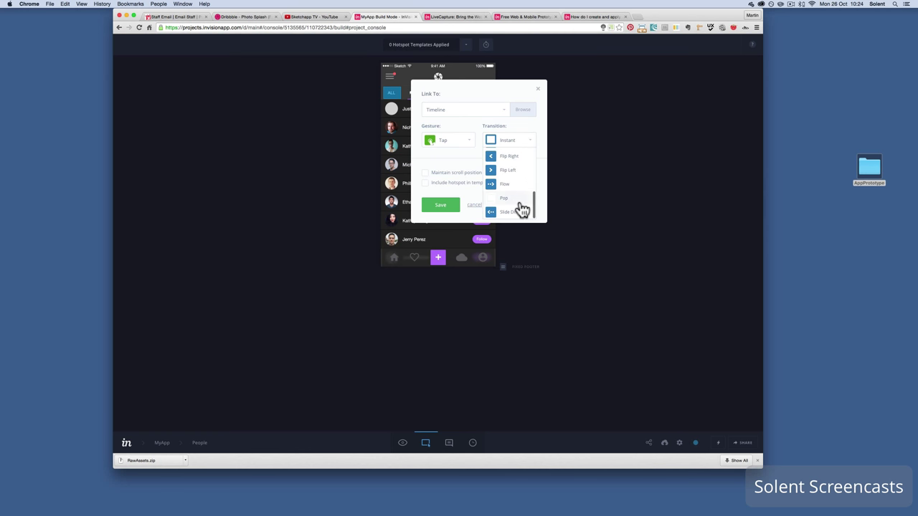
scroll(521, 209, "up", 3)
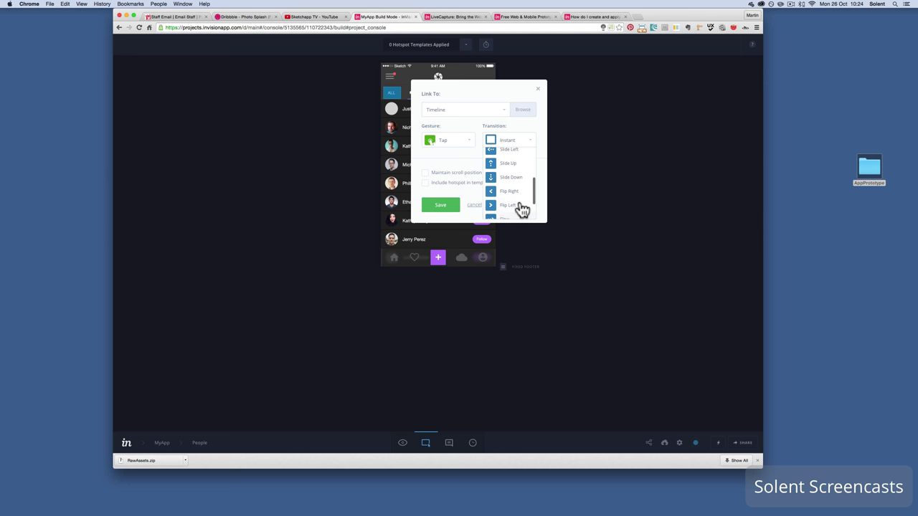
left_click(512, 165)
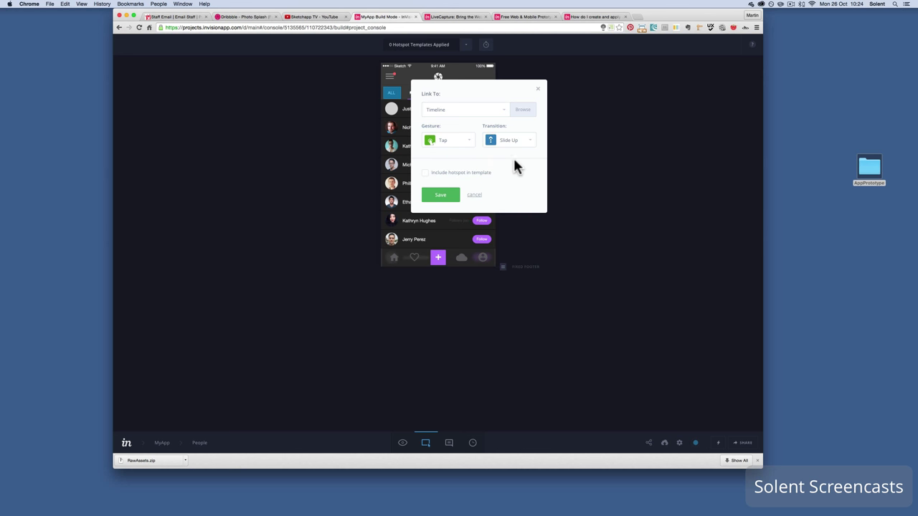
left_click(446, 200)
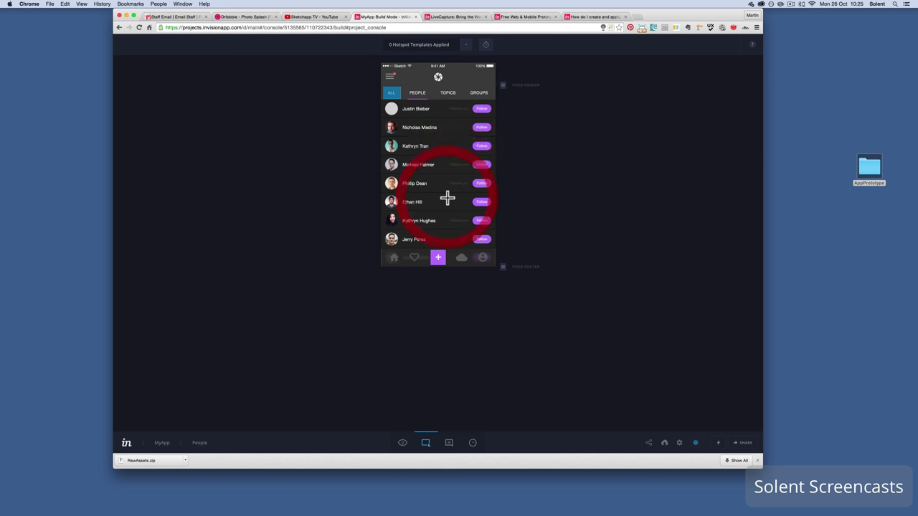
- Test the ALL and PEOPLE tab links in preview, then return to Build Mode on Timeline
left_click(403, 444)
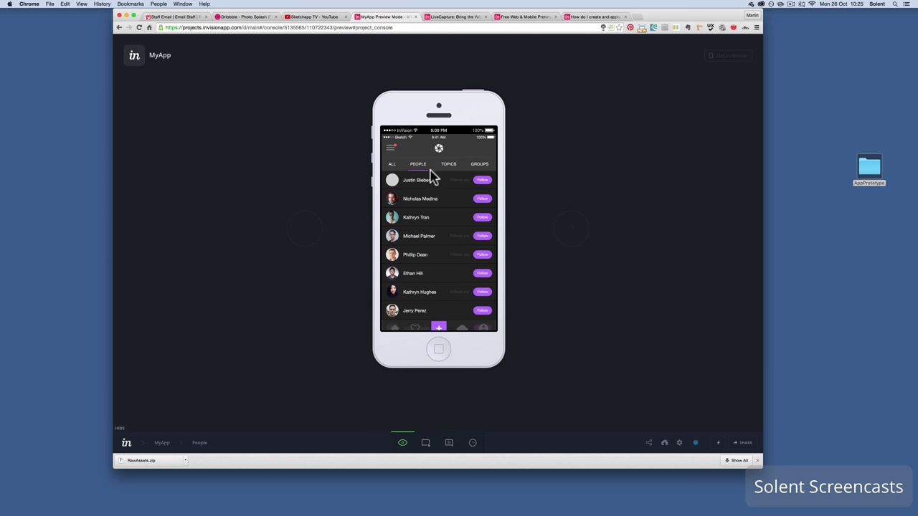
left_click(392, 167)
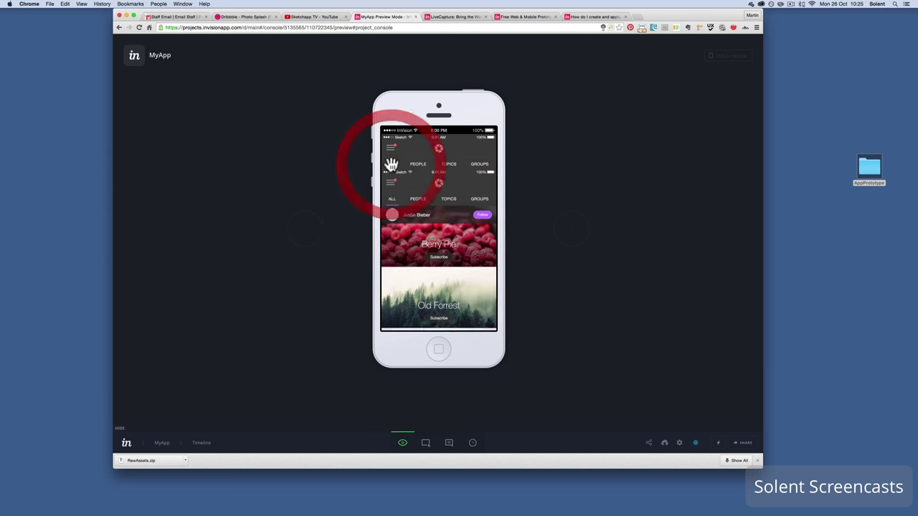
left_click(422, 167)
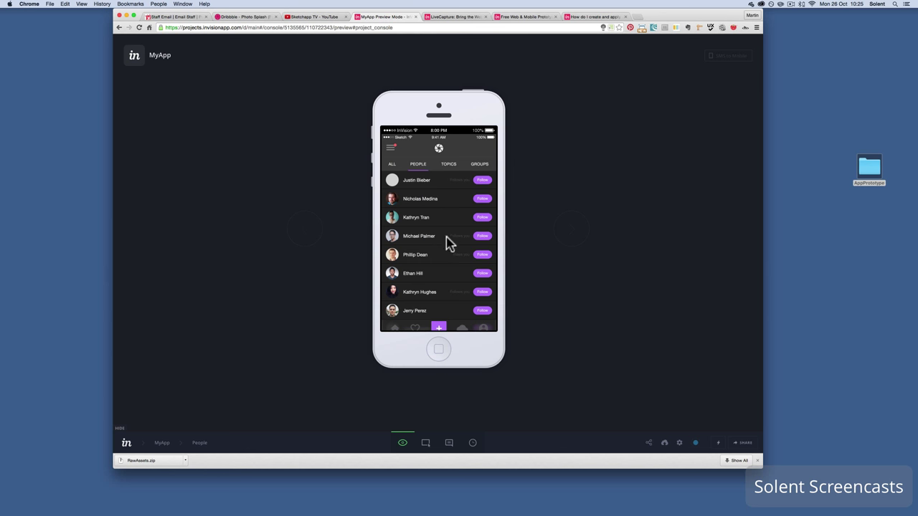
left_click(427, 444)
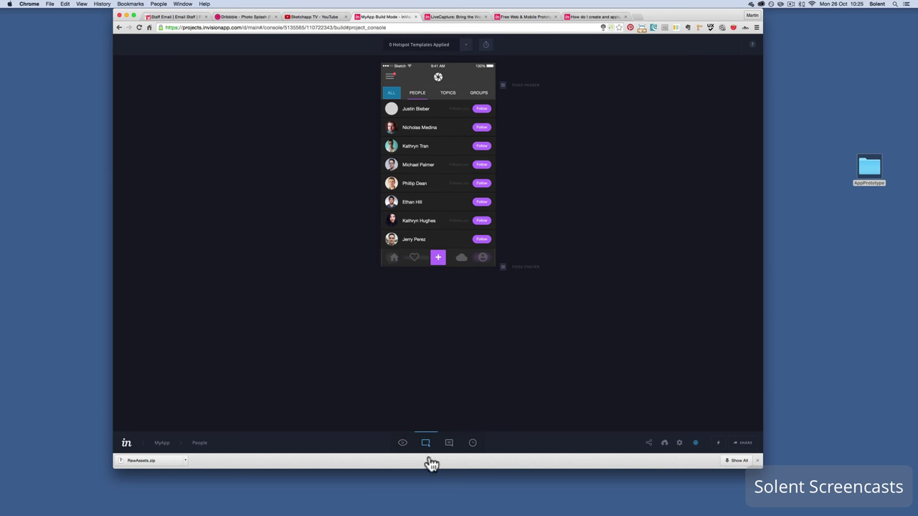
left_click(403, 444)
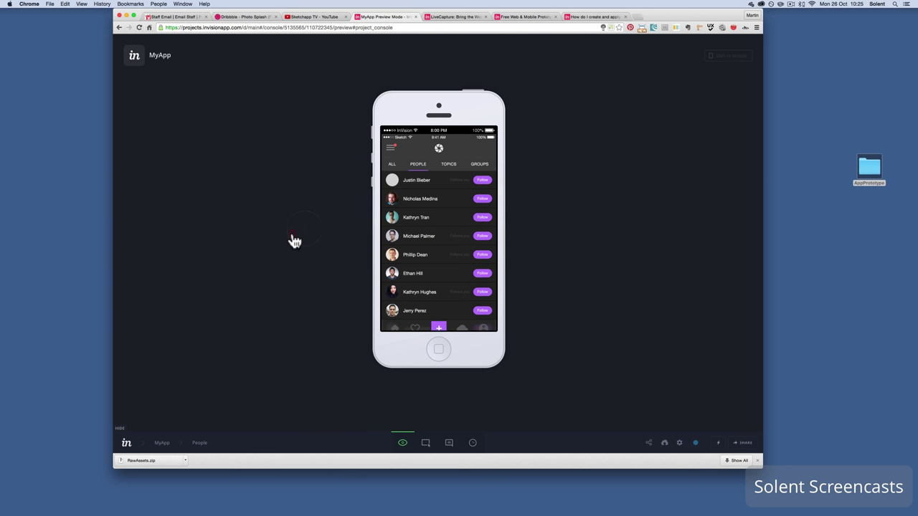
key("Left")
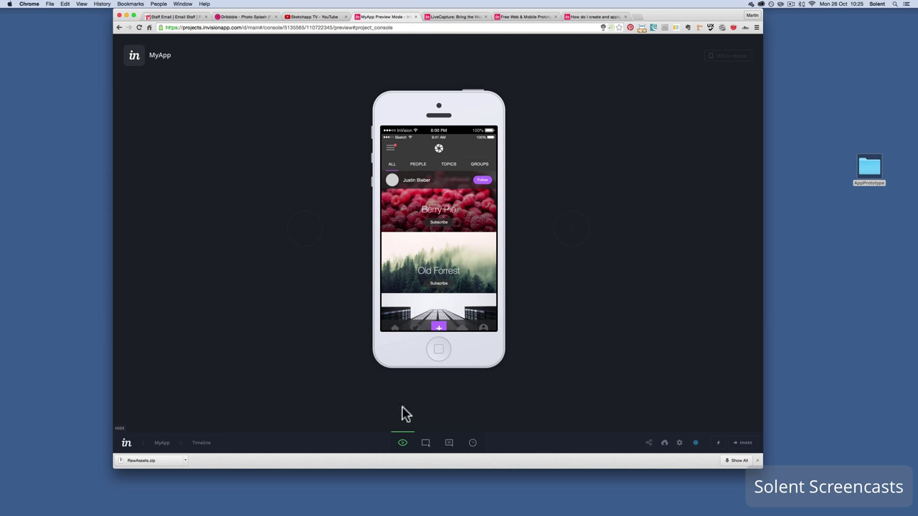
left_click(426, 446)
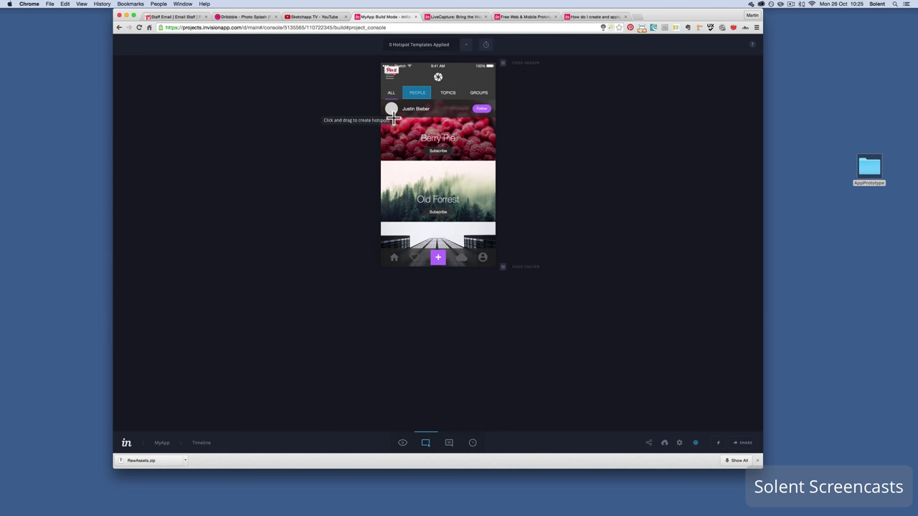
- Draw and adjust a hotspot over the Old Forrest card on the Timeline screen
left_click_drag(418, 158, 494, 250)
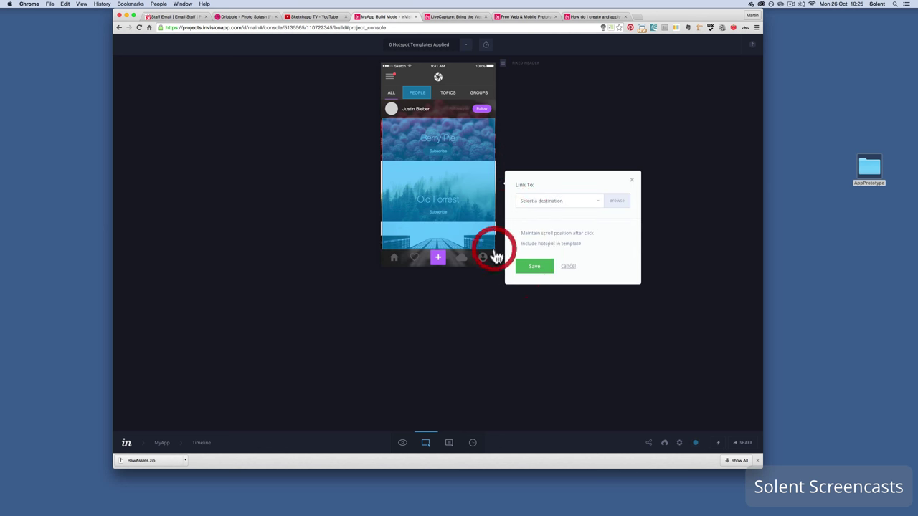
left_click(420, 176)
left_click_drag(419, 183, 424, 182)
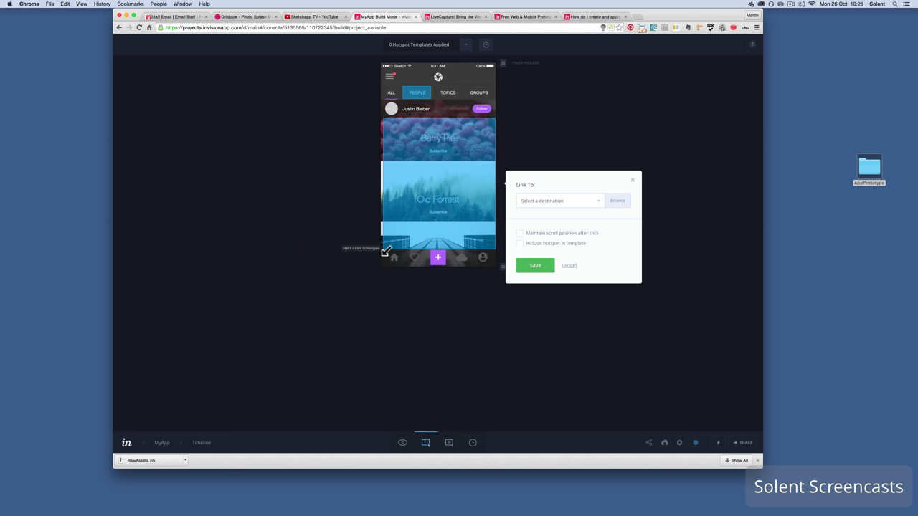
left_click_drag(384, 251, 384, 249)
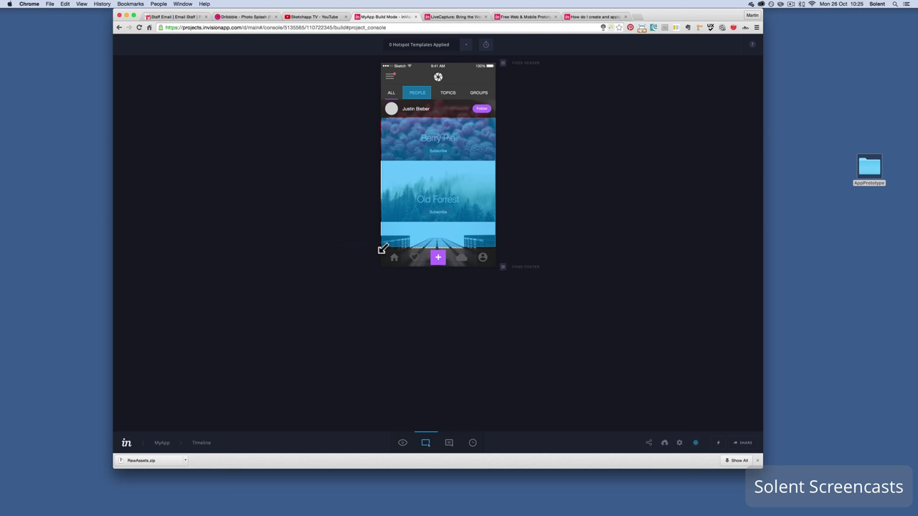
left_click_drag(384, 250, 380, 248)
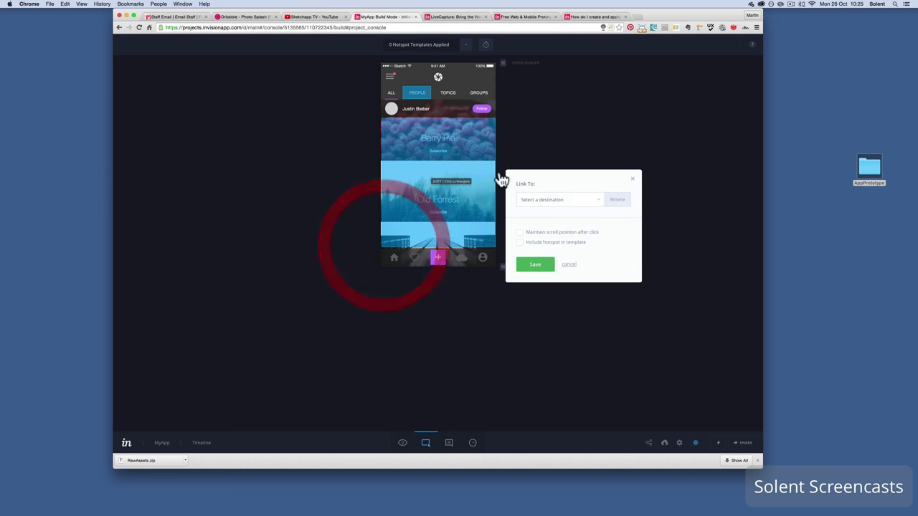
- Link the hotspot to Profile with a Pop transition, save it, and tap the card in preview
left_click(601, 207)
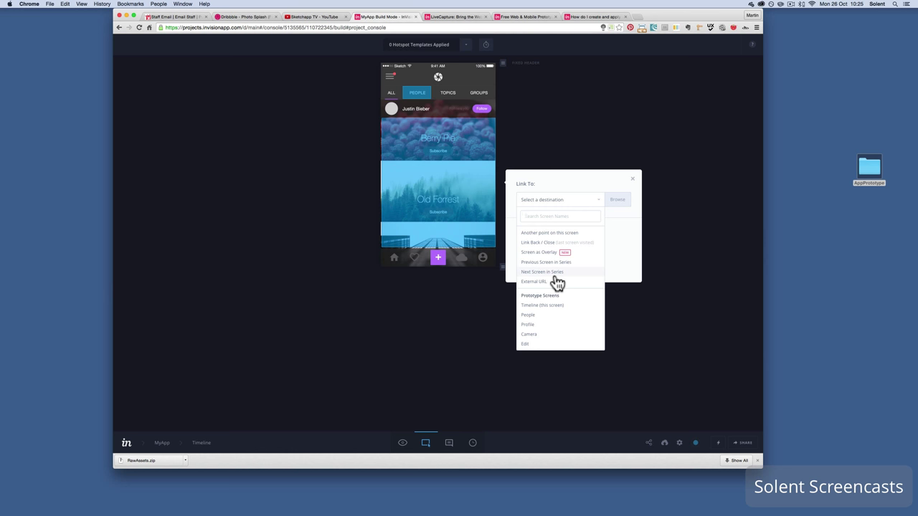
left_click(530, 325)
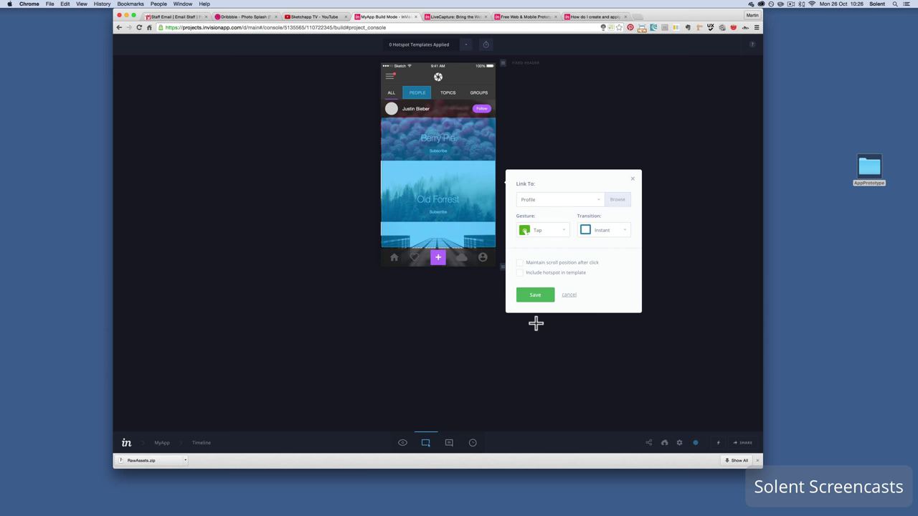
left_click(612, 238)
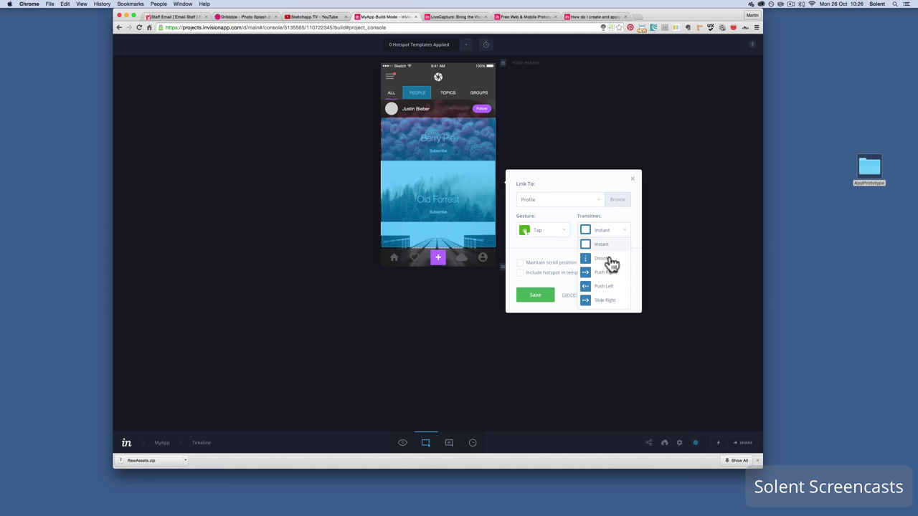
scroll(608, 297, "down", 5)
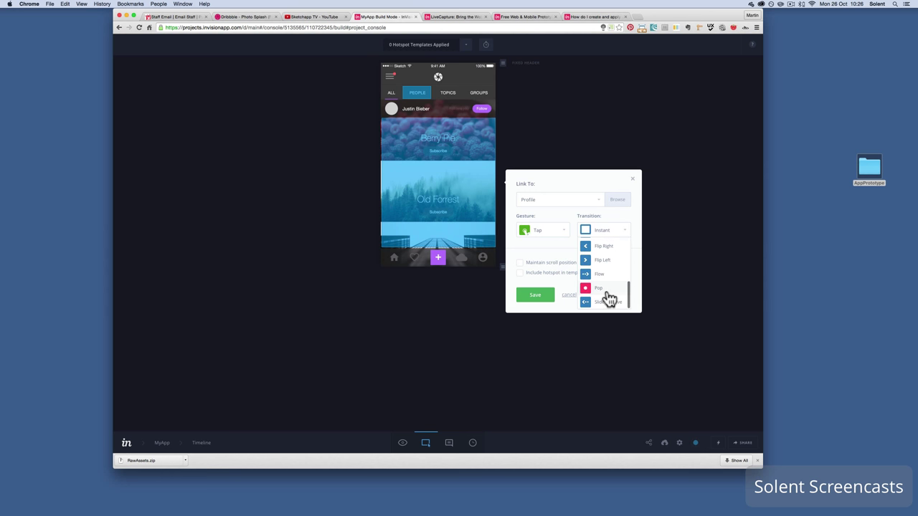
left_click(607, 292)
left_click(543, 285)
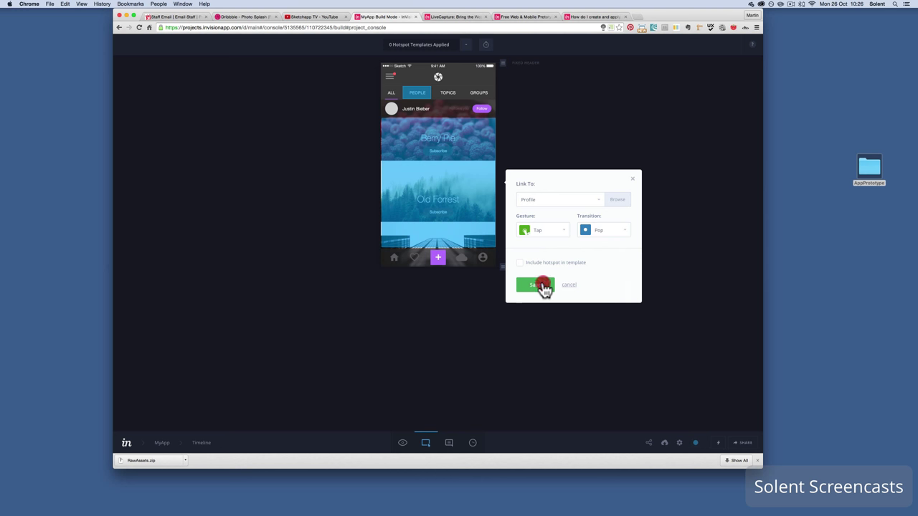
left_click(404, 446)
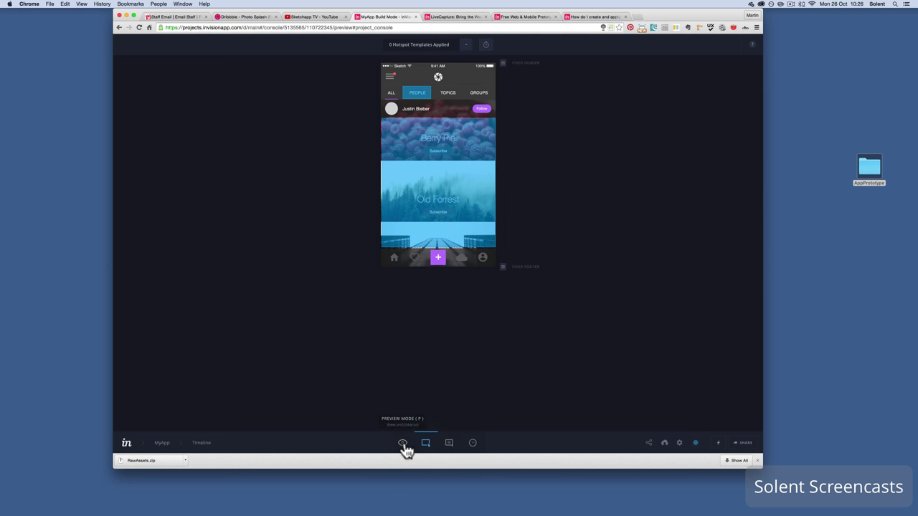
left_click(459, 255)
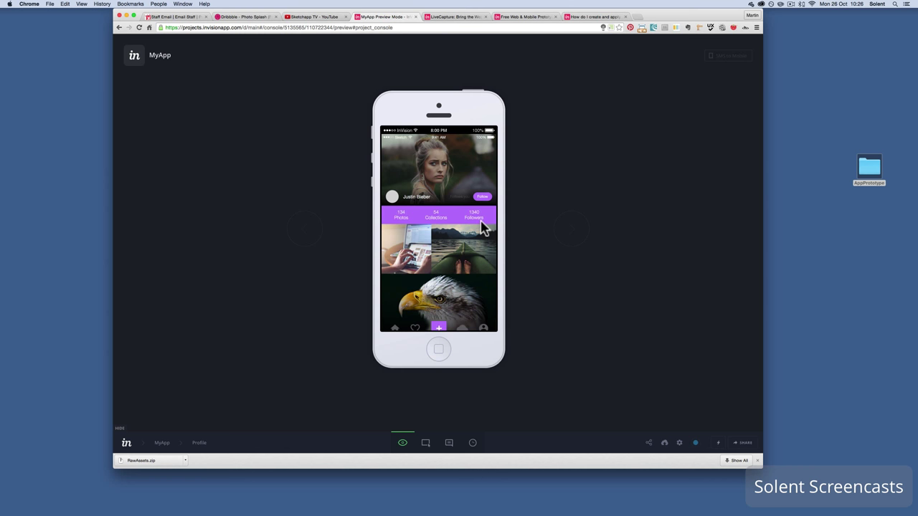
- In Build mode, draw a hotspot over Profile's centre + button linked to Camera
left_click(426, 444)
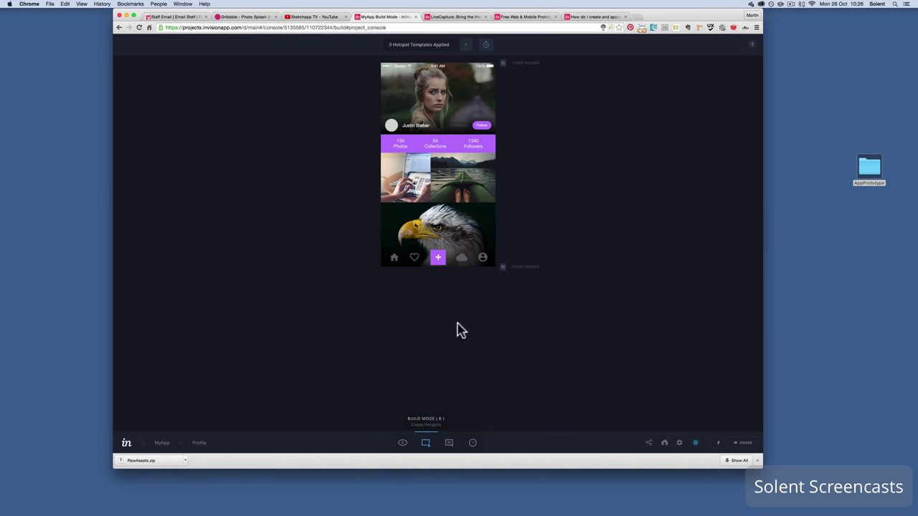
left_click_drag(431, 249, 447, 268)
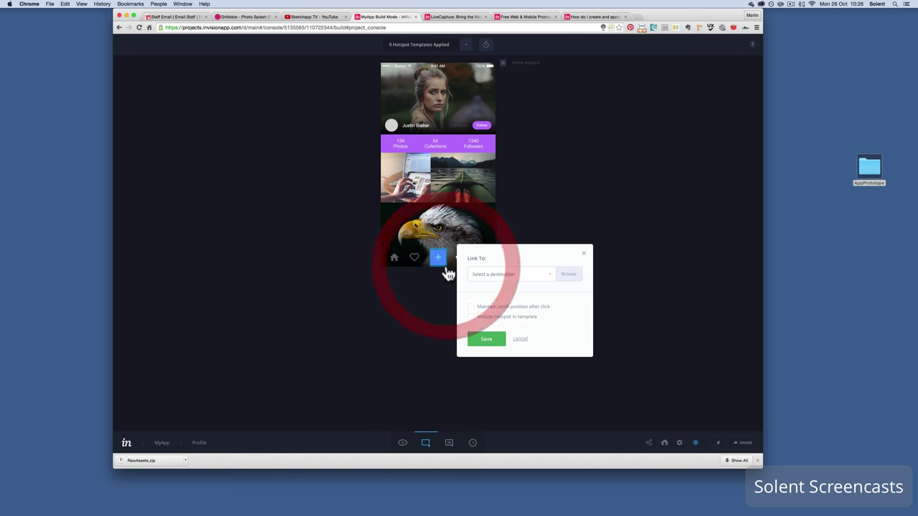
left_click(551, 277)
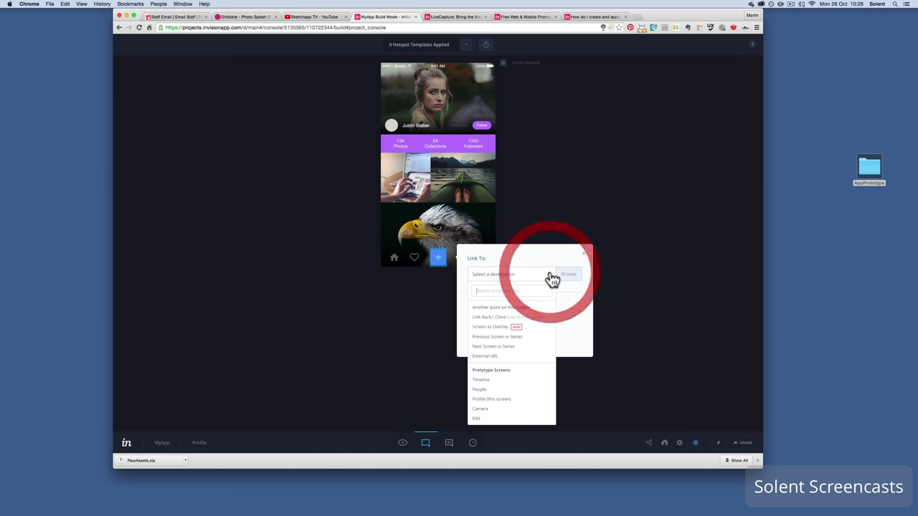
left_click(484, 409)
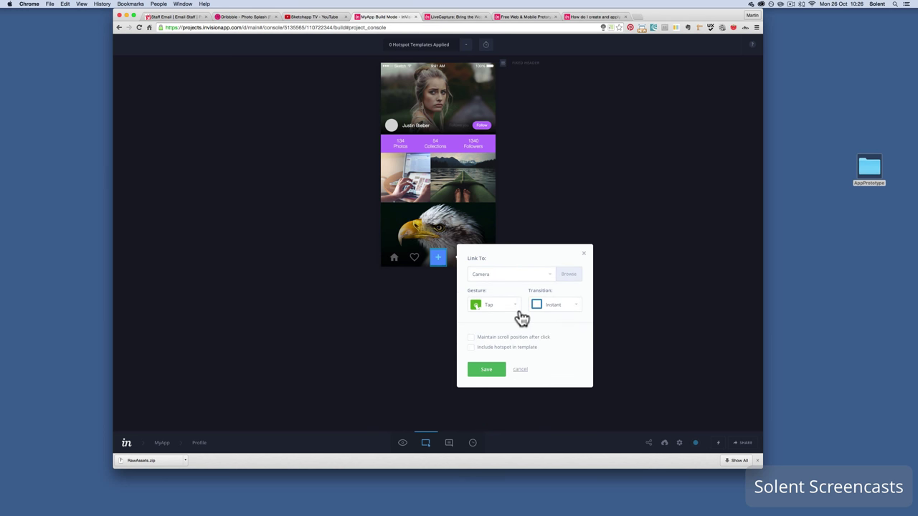
- Give the link a Slide Down transition, save it, and tap + in preview to reach Camera
left_click(576, 311)
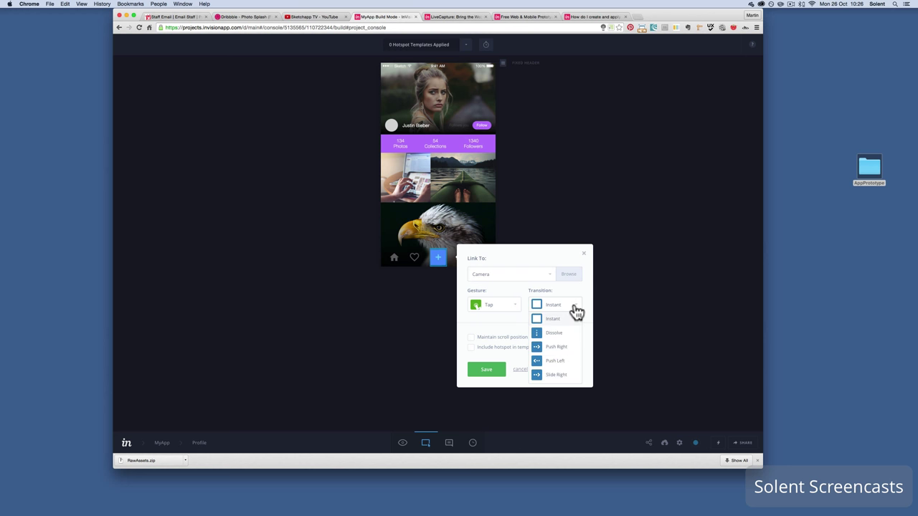
scroll(558, 353, "down", 3)
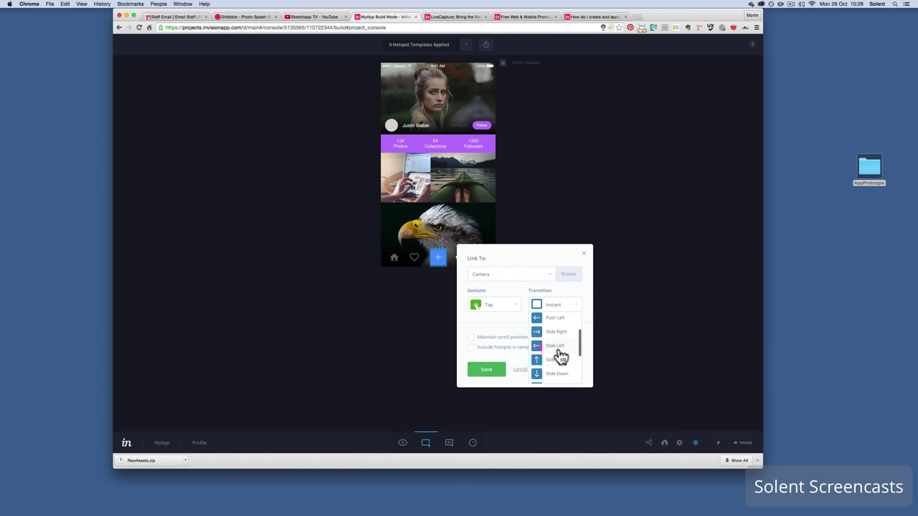
left_click(554, 373)
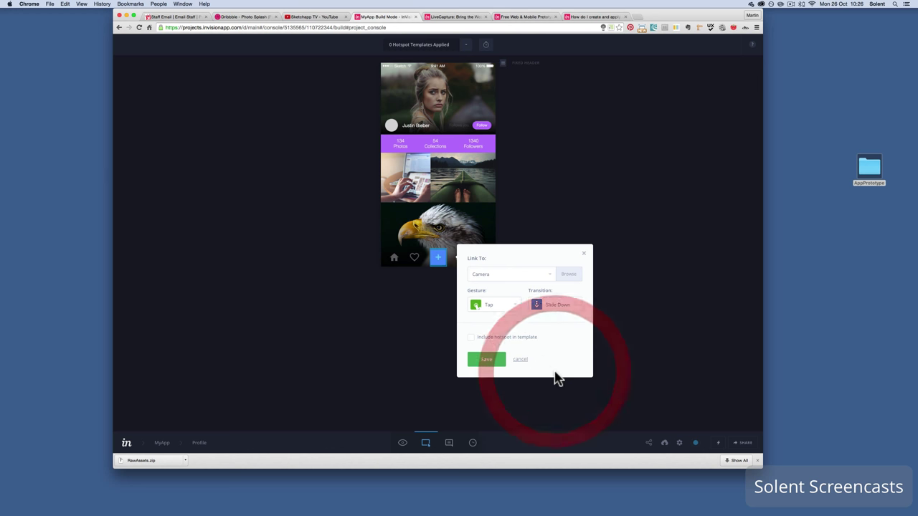
left_click(487, 360)
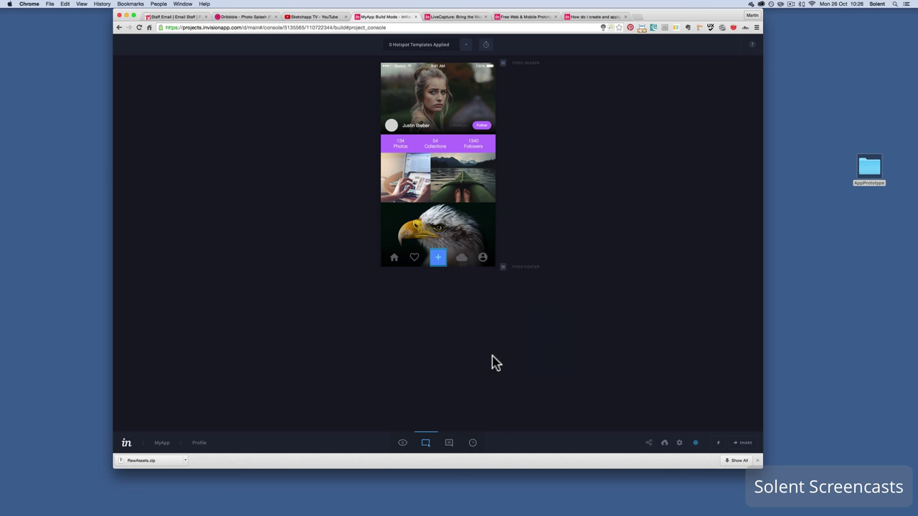
left_click(403, 445)
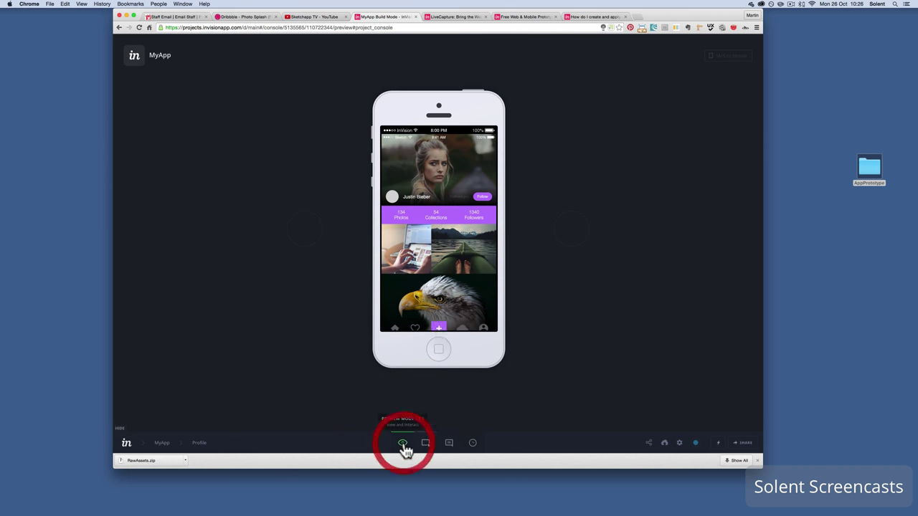
left_click(440, 328)
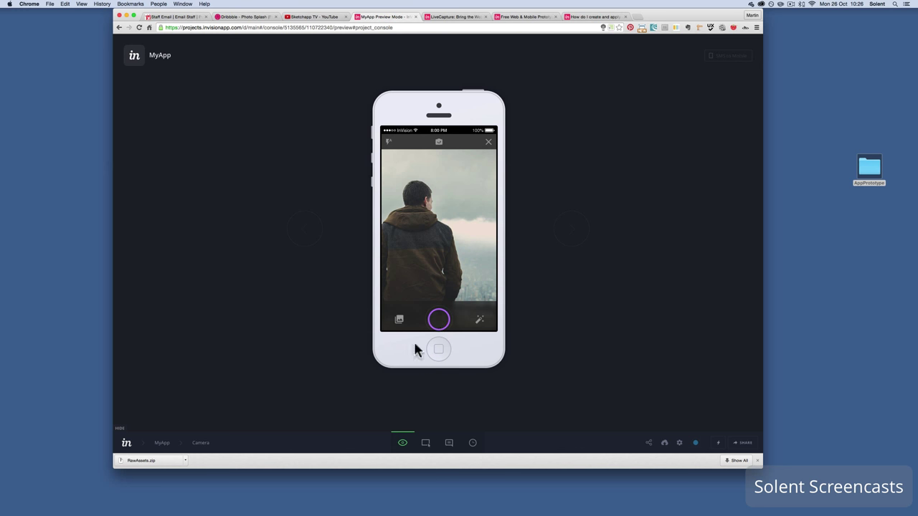
- In Build mode, draw a hotspot over Camera's capture button linked to Edit
left_click(425, 445)
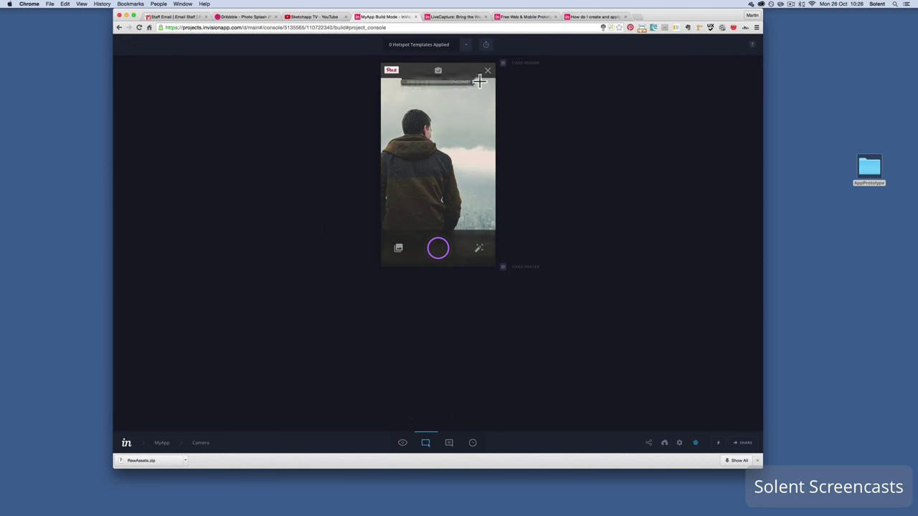
left_click_drag(419, 231, 456, 264)
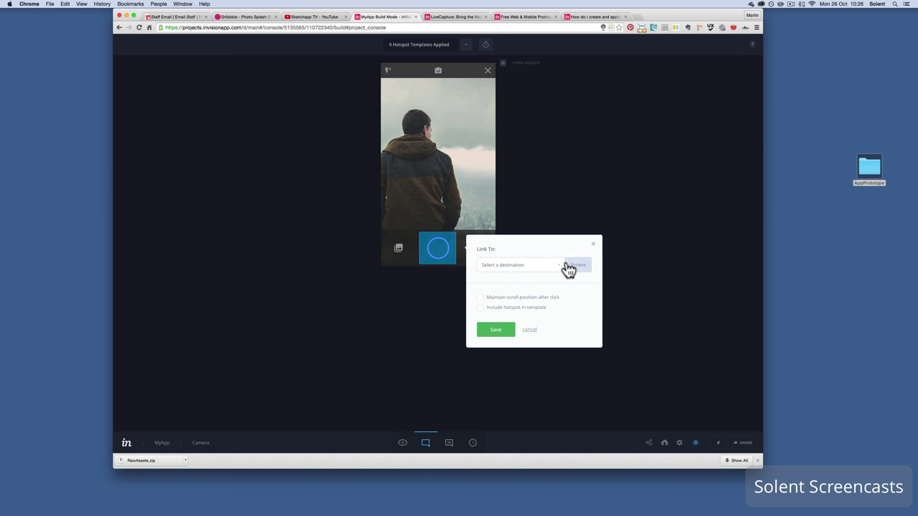
left_click(560, 269)
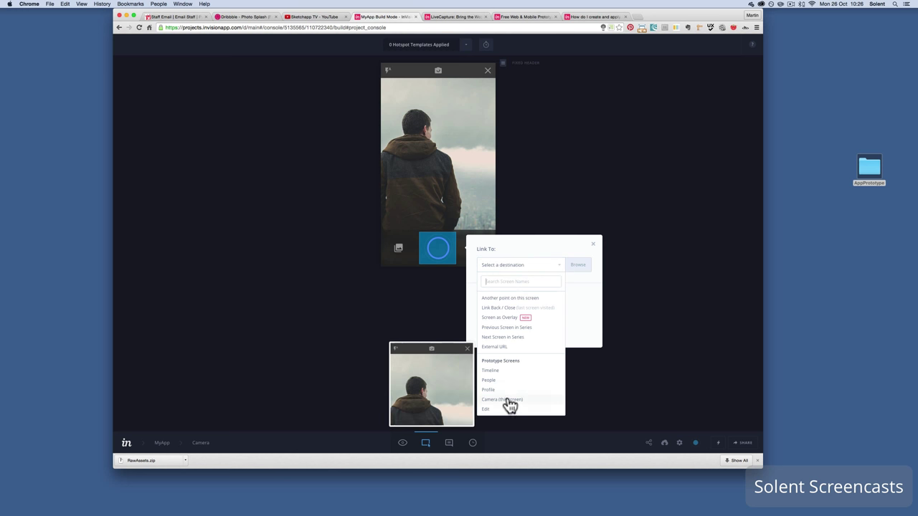
left_click(487, 411)
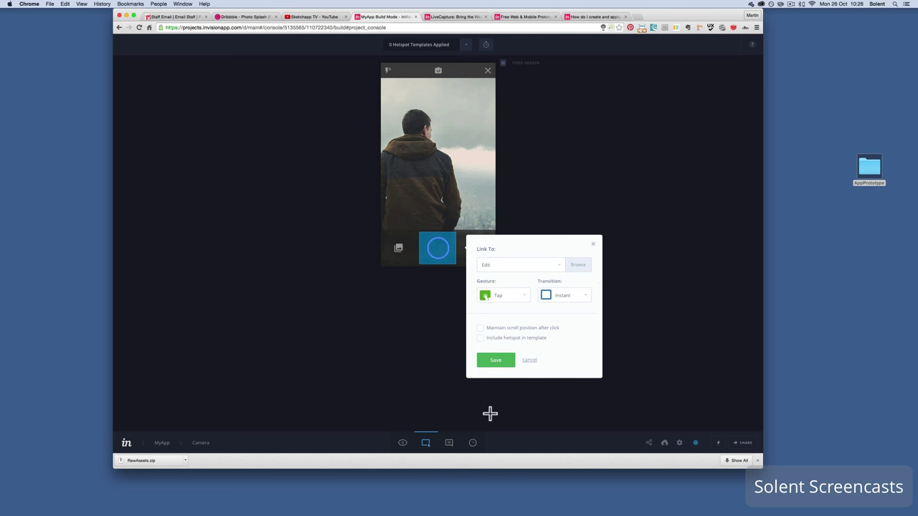
- Set the hotspot's transition to Slide Up and save it
left_click(582, 298)
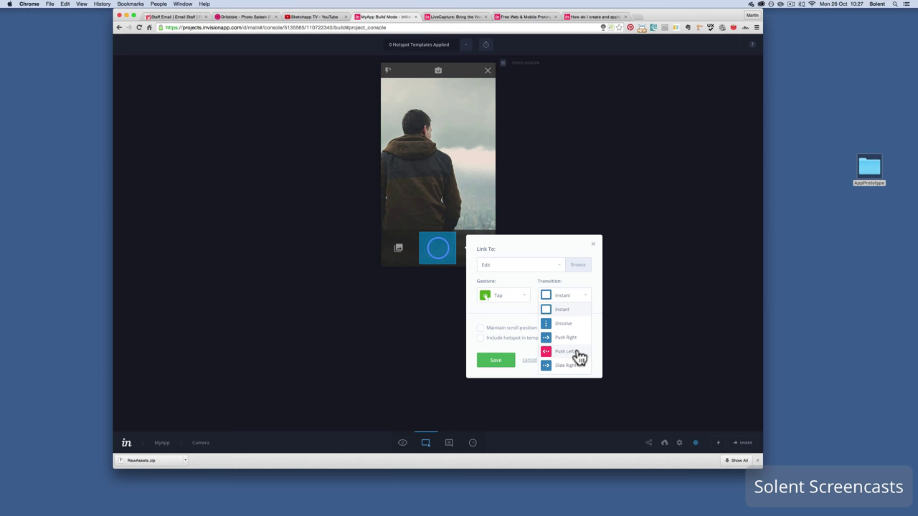
left_click(565, 352)
left_click(588, 289)
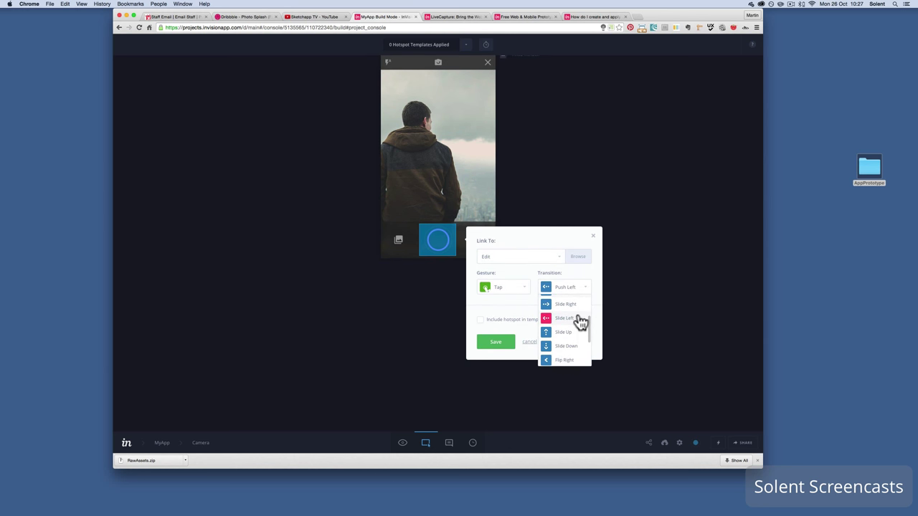
right_click(580, 317)
left_click(560, 334)
left_click(493, 344)
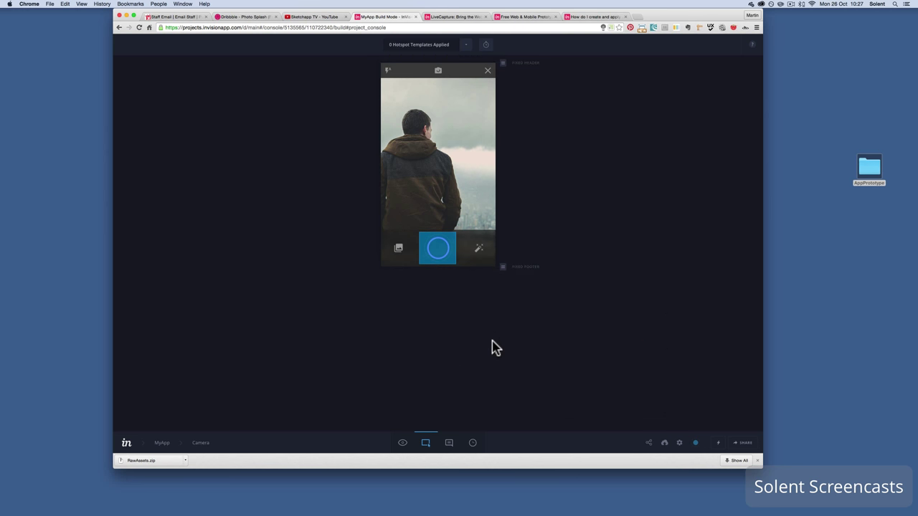
- Test the capture button in preview, then return to Build mode on the Edit screen
left_click(403, 446)
left_click(440, 323)
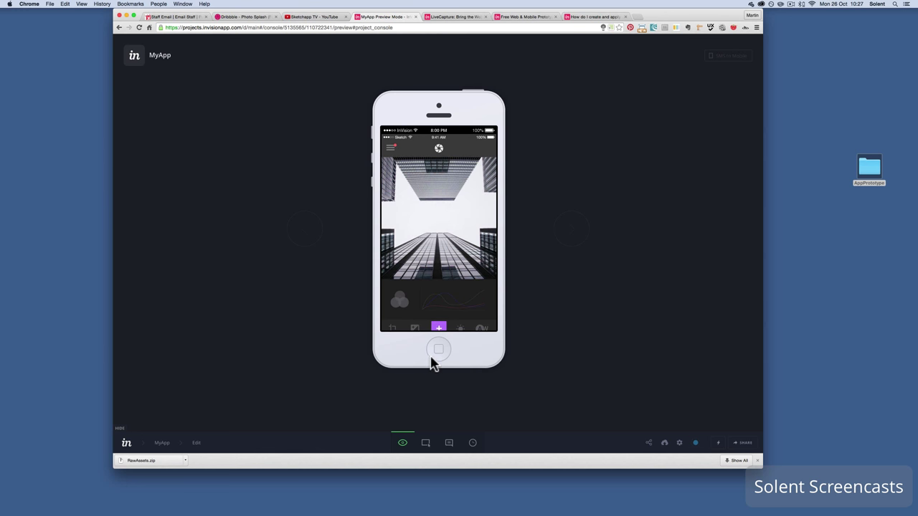
left_click(425, 443)
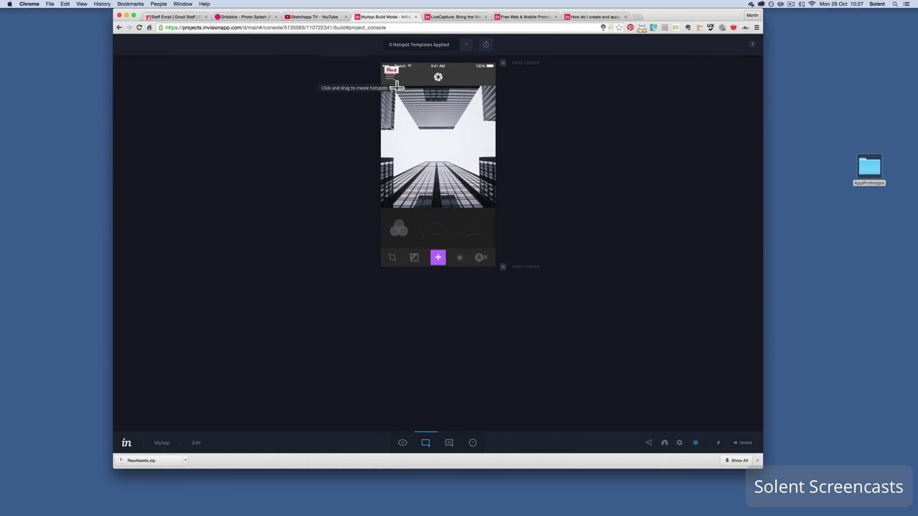
- Link a hotspot on Edit's top-left menu icon to Timeline with Dissolve, save it, and preview
left_click_drag(398, 85, 381, 69)
left_click(503, 99)
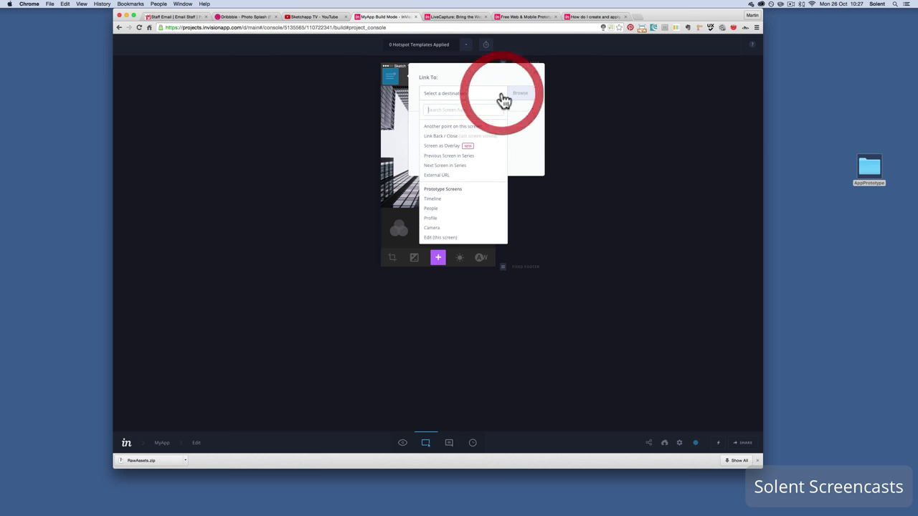
left_click(440, 199)
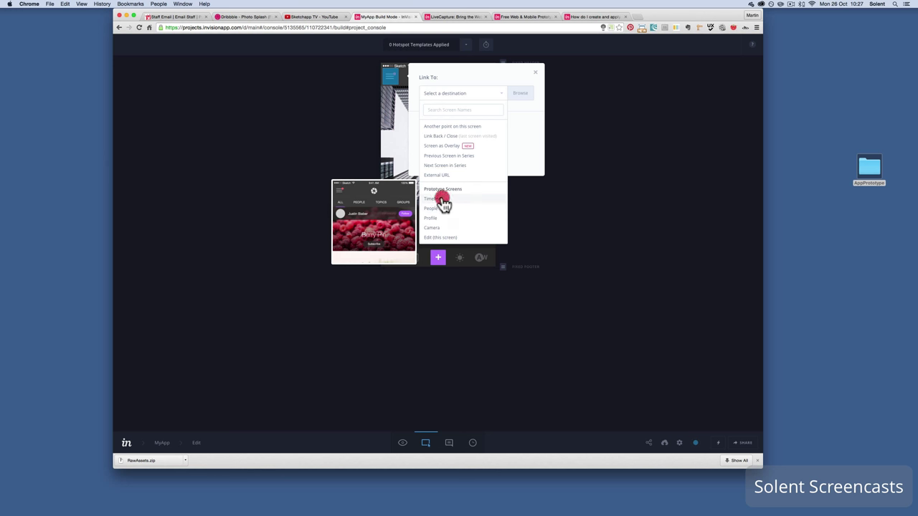
left_click(516, 128)
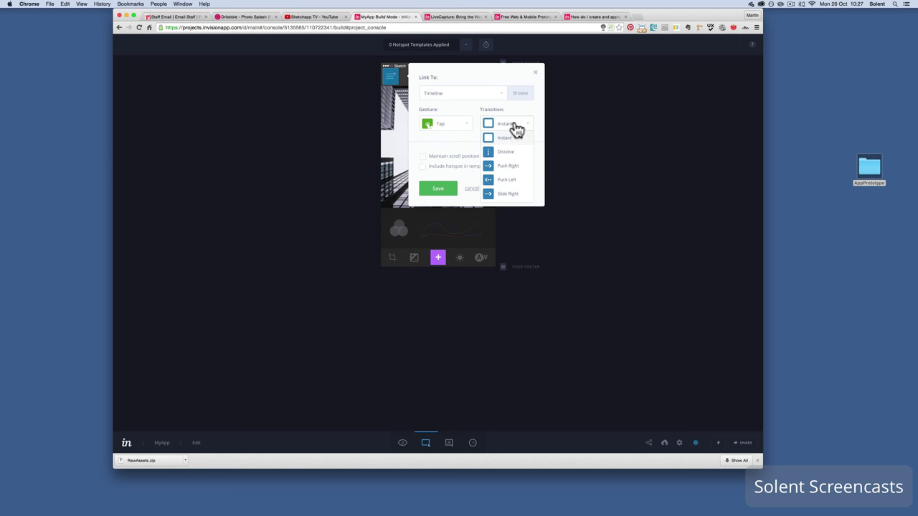
left_click(508, 152)
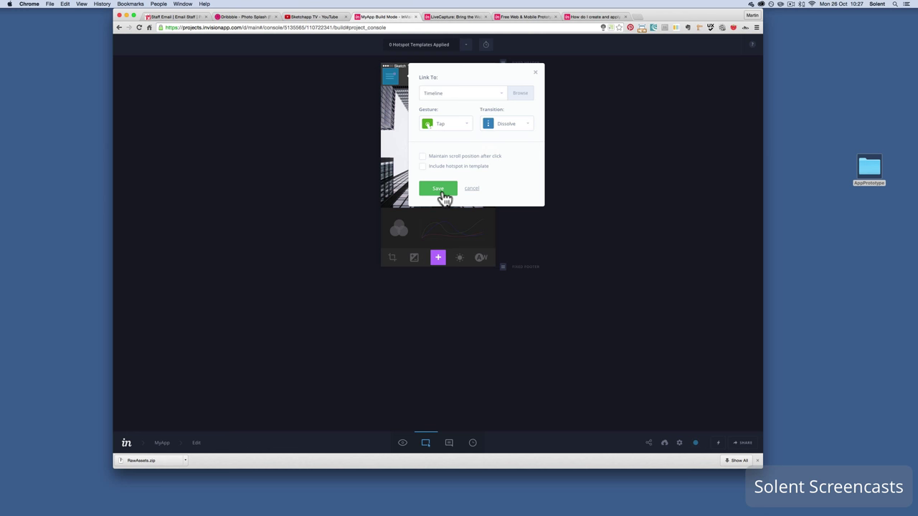
left_click(439, 190)
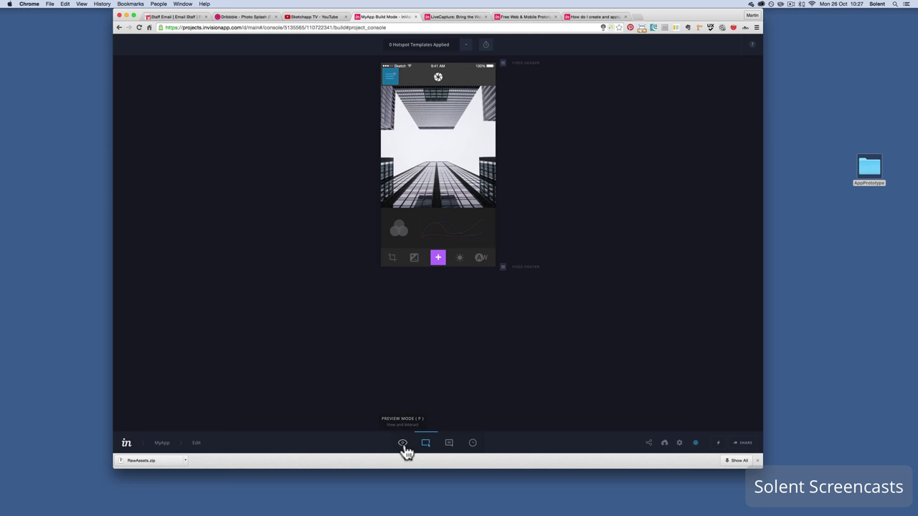
left_click(404, 444)
left_click(389, 148)
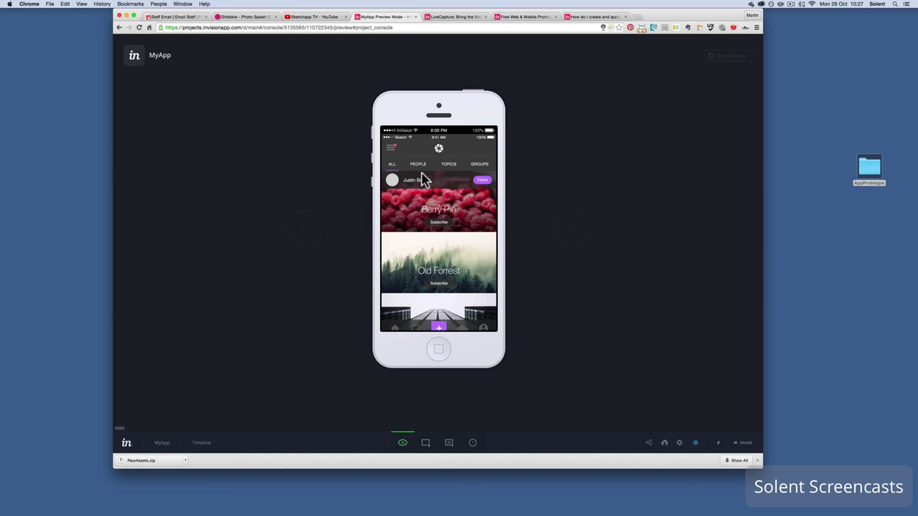
left_click(420, 166)
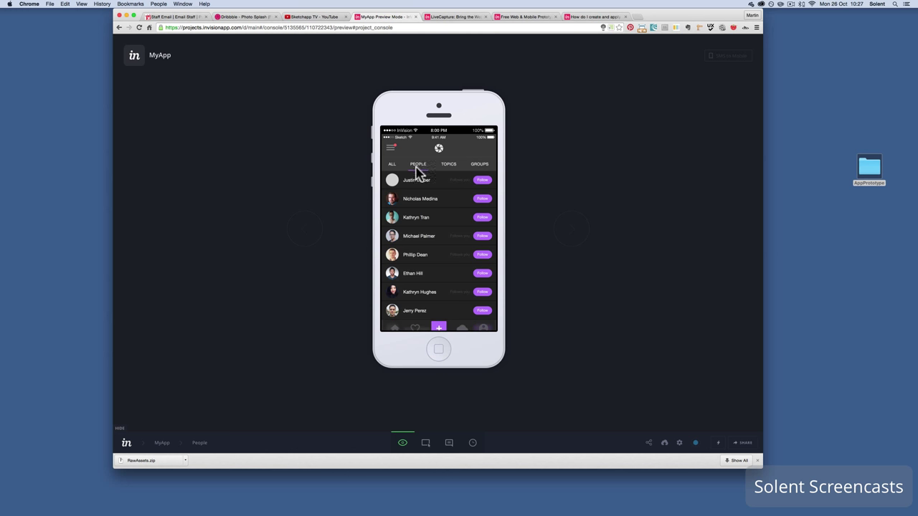
left_click(390, 236)
left_click(423, 188)
left_click(420, 203)
left_click(432, 252)
left_click(395, 198)
left_click(392, 166)
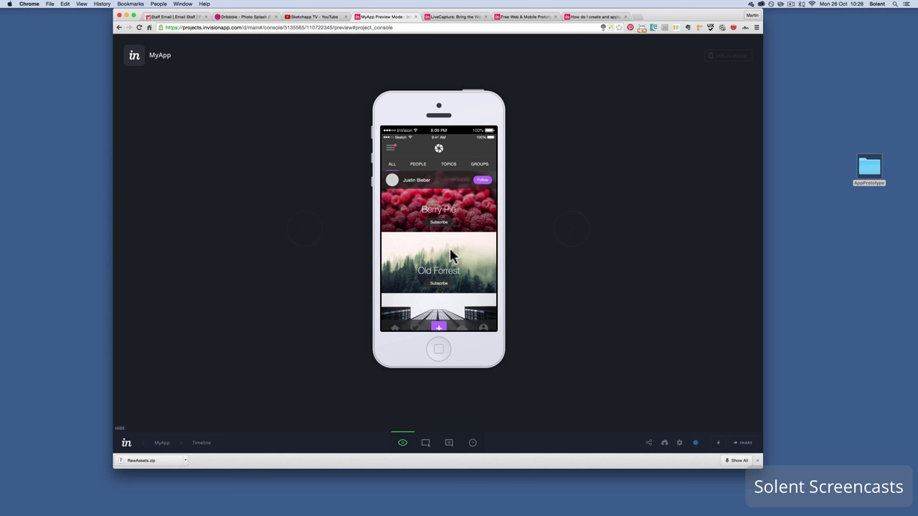
left_click(450, 255)
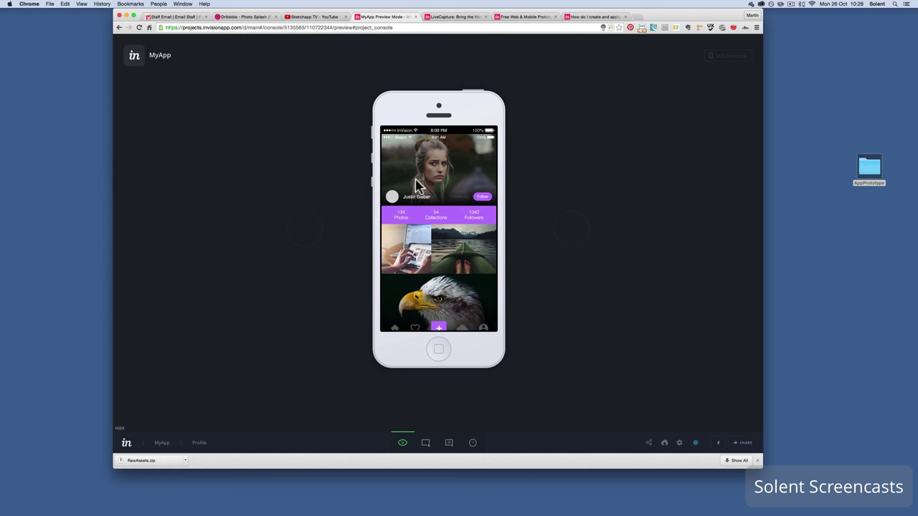
left_click(438, 329)
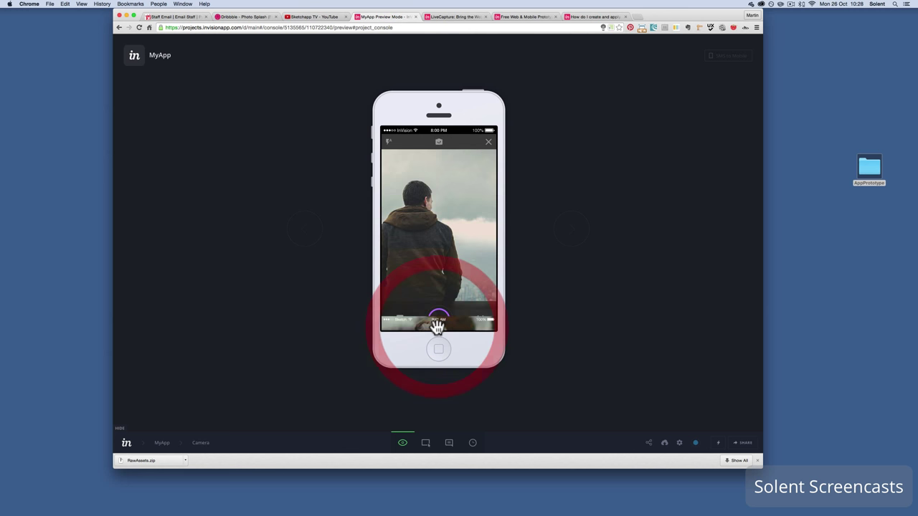
left_click(444, 317)
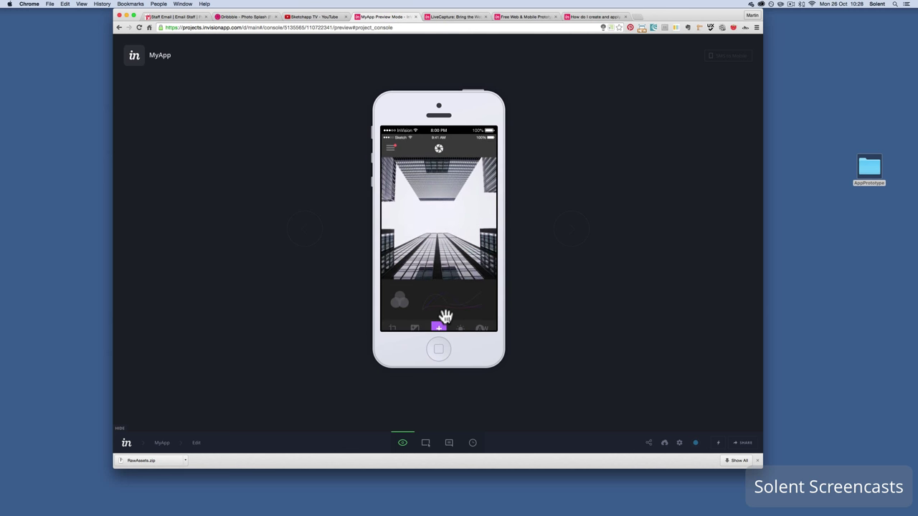
left_click(391, 149)
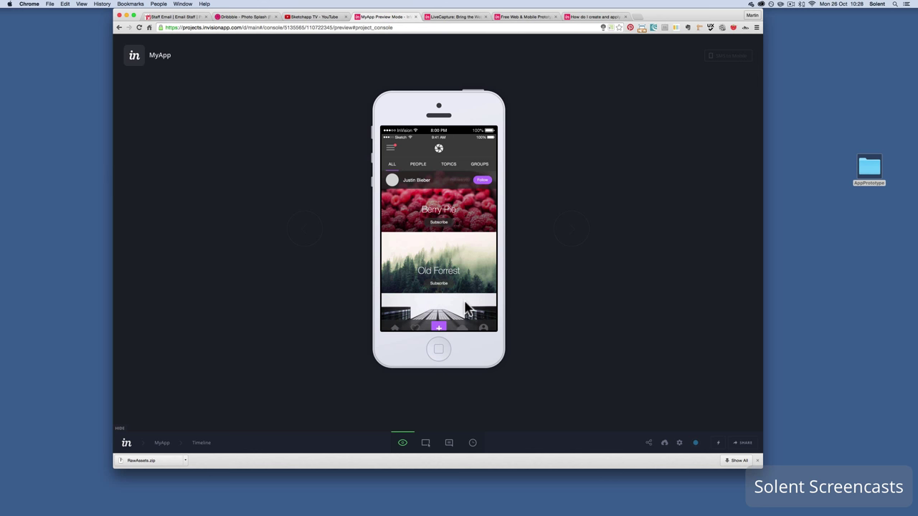
- From the MyApp screens overview, open the Timeline screen and switch to Build mode
left_click(162, 444)
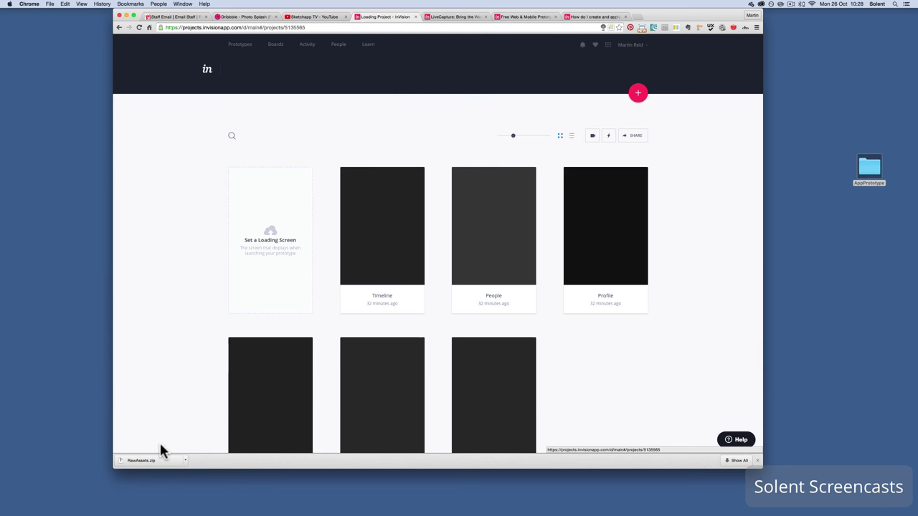
scroll(539, 313, "down", 3)
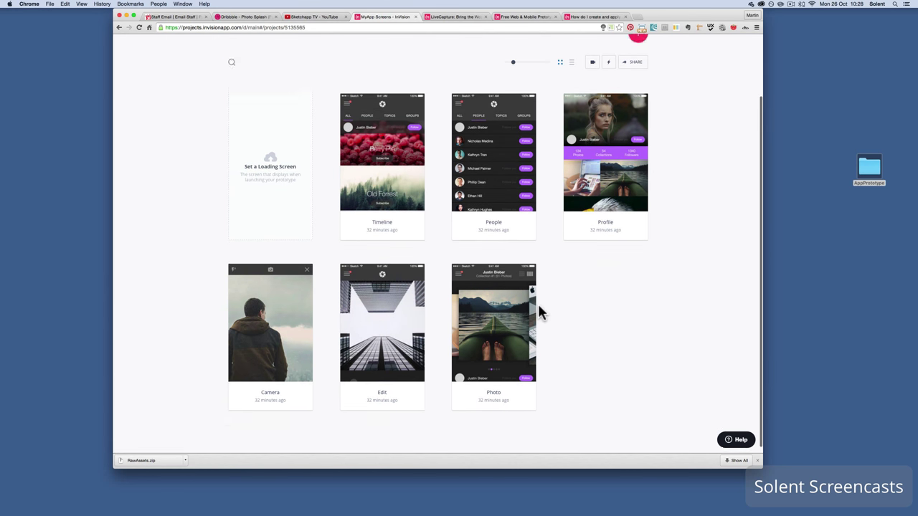
scroll(538, 313, "up", 3)
mouse_move(403, 256)
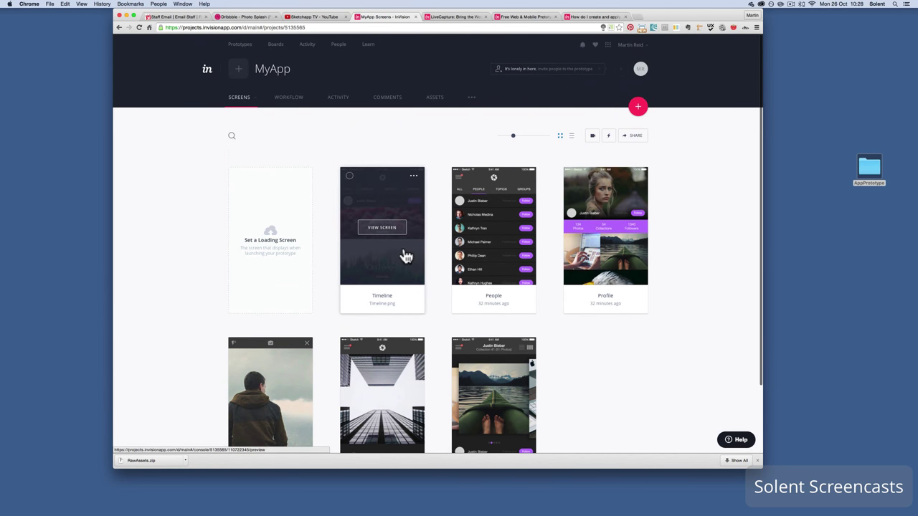
left_click(386, 231)
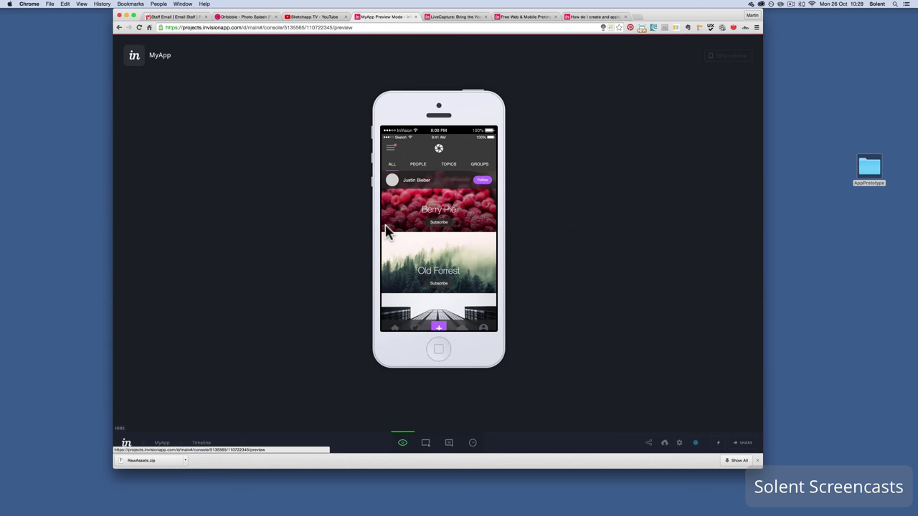
left_click(426, 443)
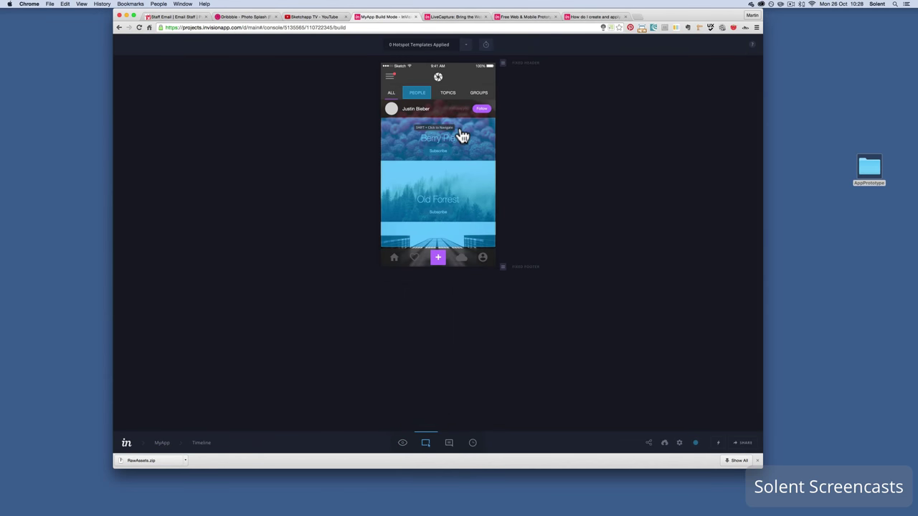
- Include the PEOPLE tab hotspot in a new 'temp' template, save both, and preview Timeline
left_click(422, 97)
mouse_move(423, 100)
left_mouse_down()
mouse_move(413, 106)
mouse_move(427, 102)
left_mouse_up()
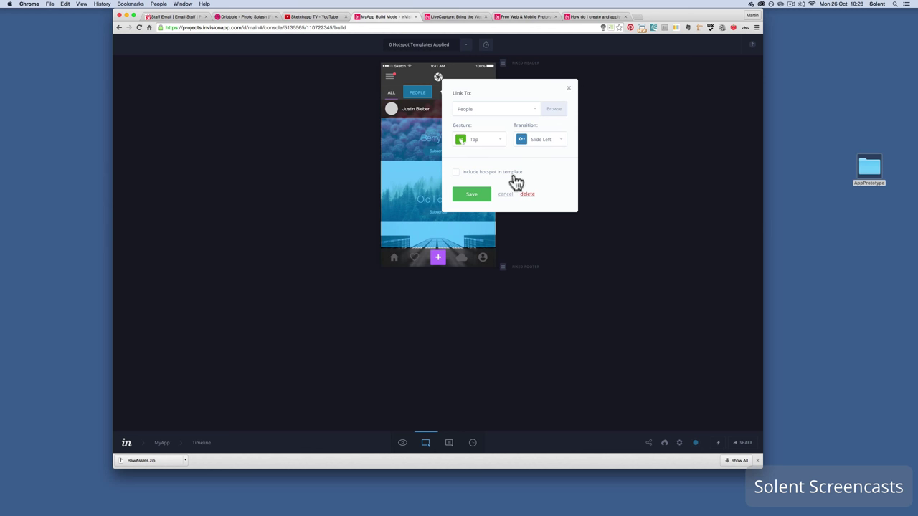
left_click(455, 173)
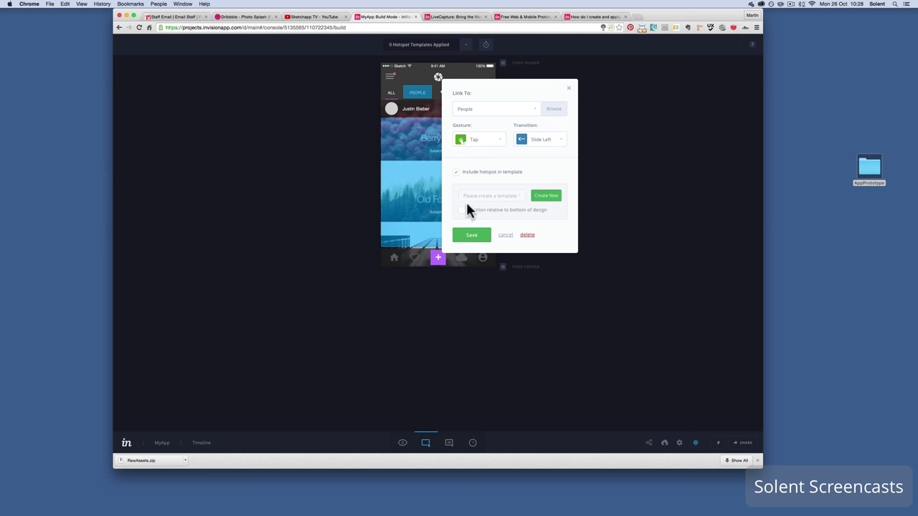
left_click(498, 195)
left_click(547, 202)
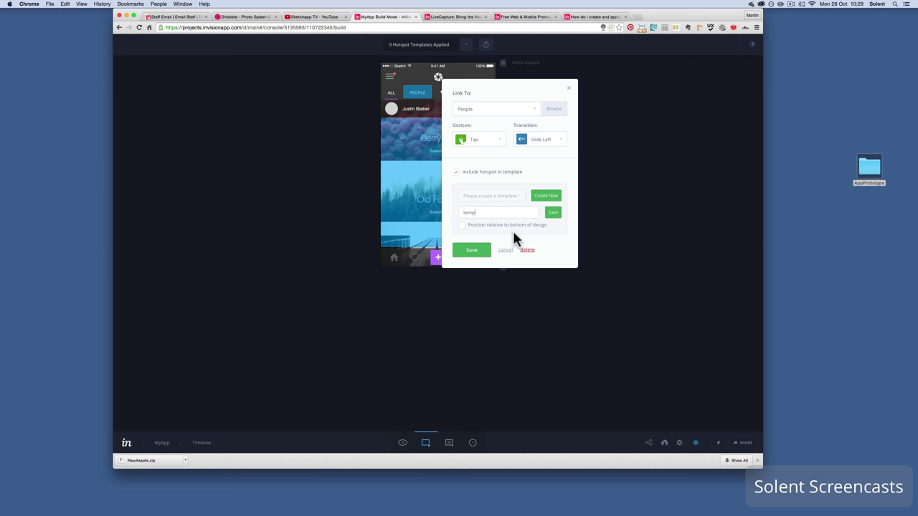
left_click(553, 214)
left_click(467, 244)
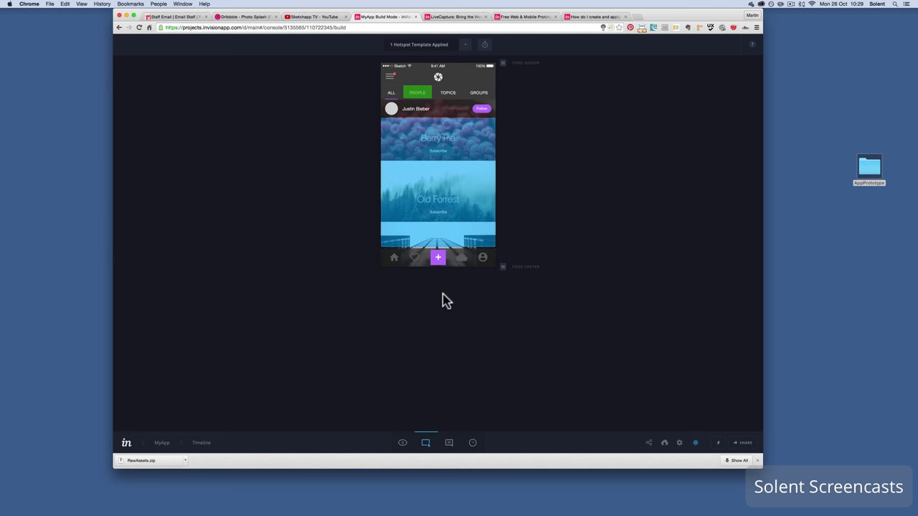
left_click(403, 444)
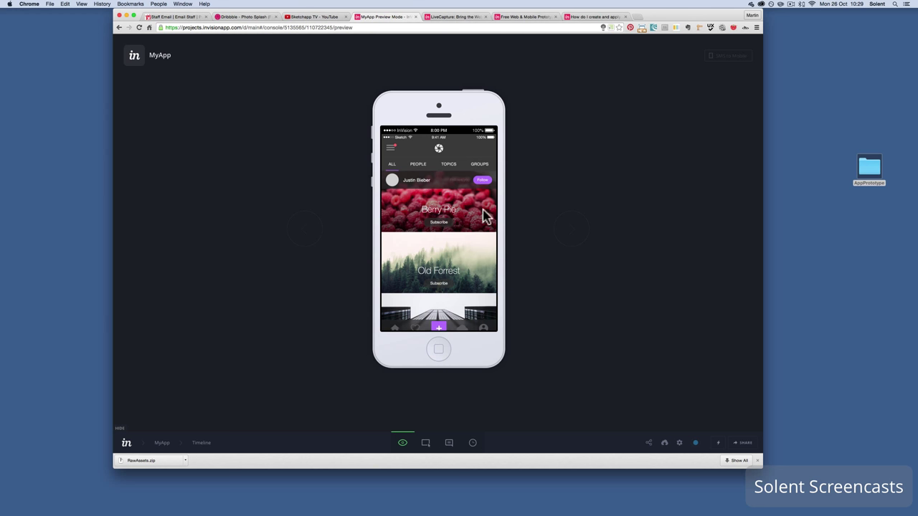
- Step back through the preview screens, advance to Profile, and open it in Build mode
left_click(300, 231)
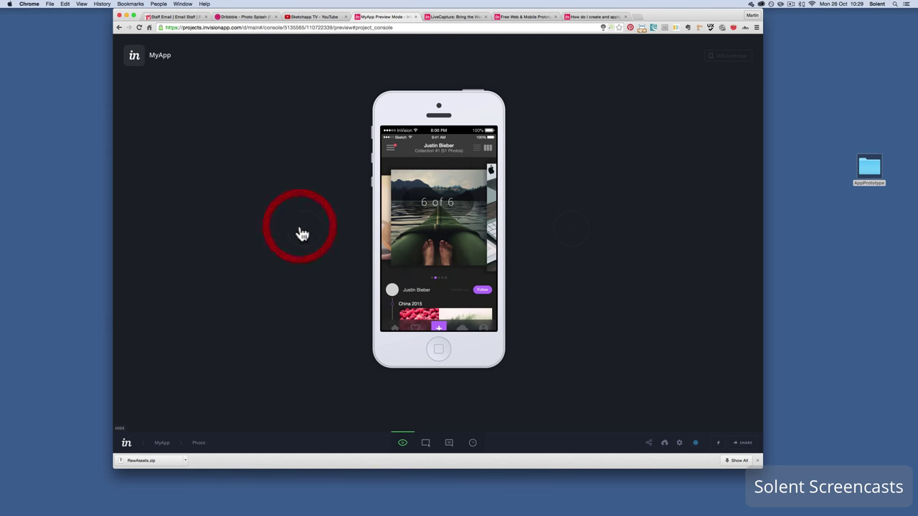
left_click(300, 233)
left_click(301, 232)
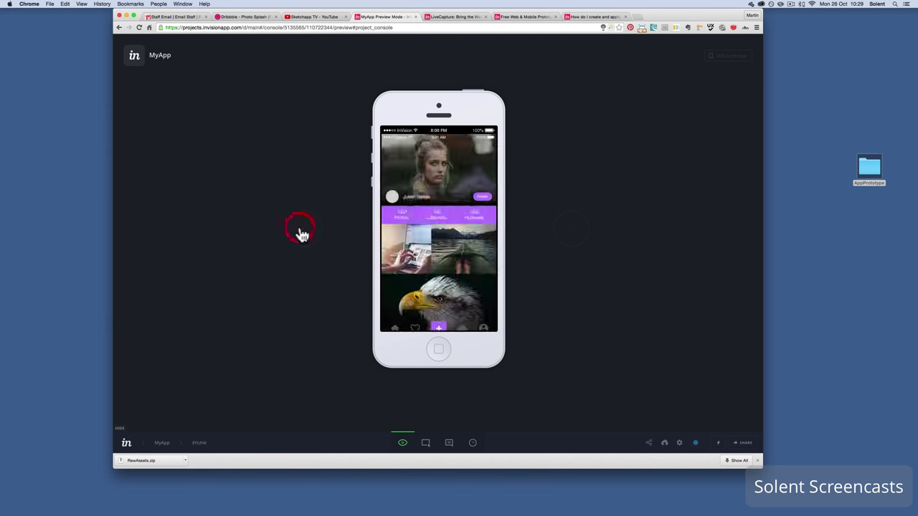
left_click(300, 233)
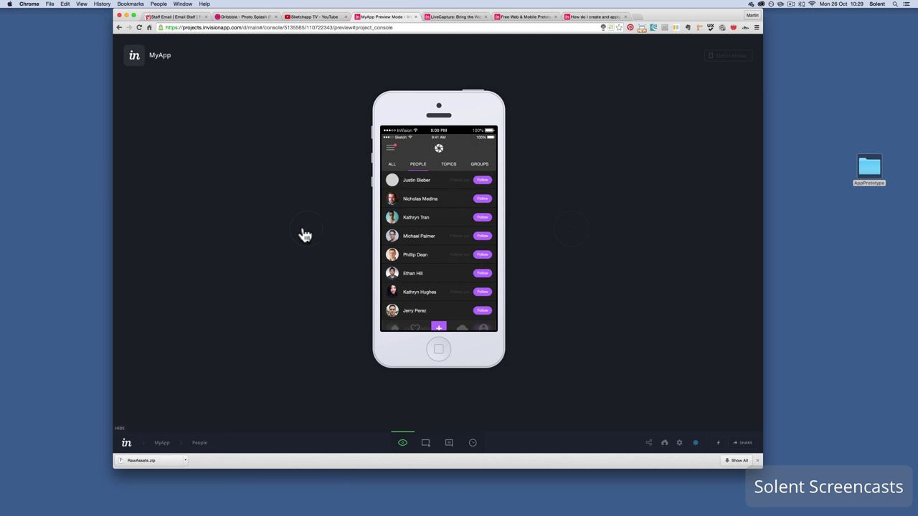
left_click(579, 237)
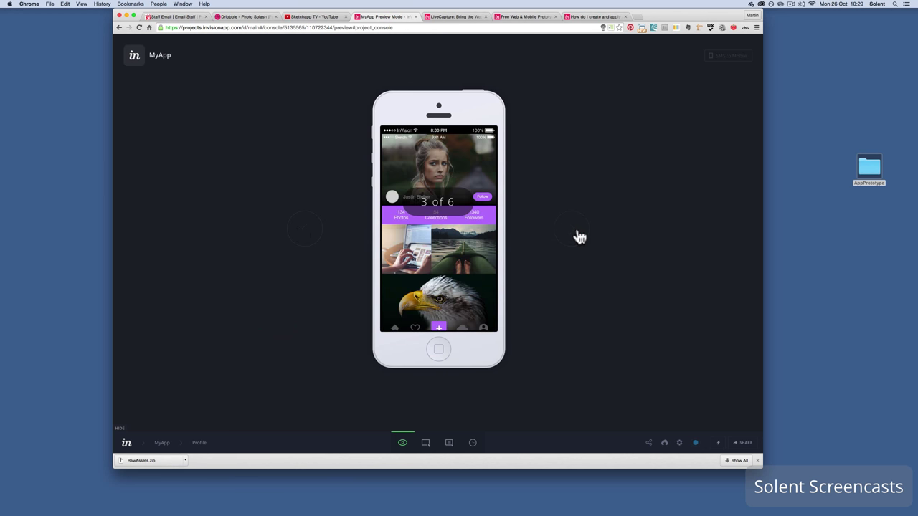
left_click(426, 444)
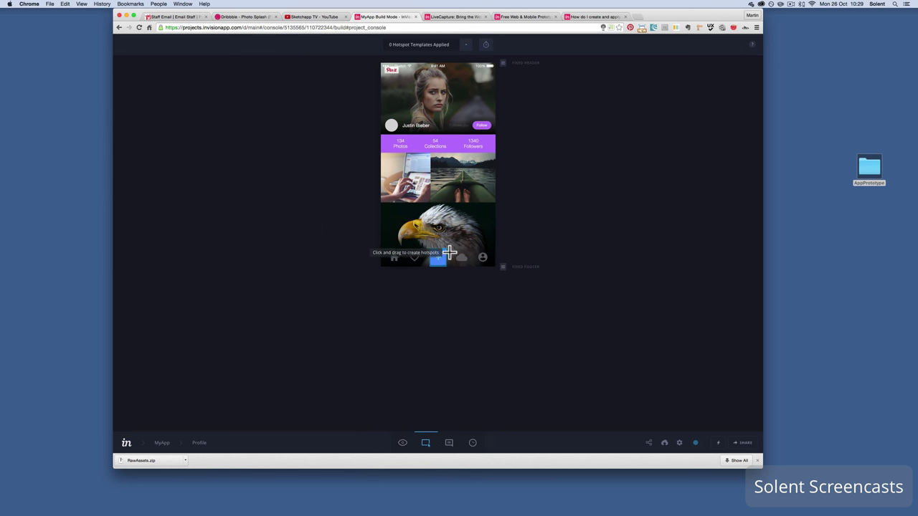
left_click(465, 45)
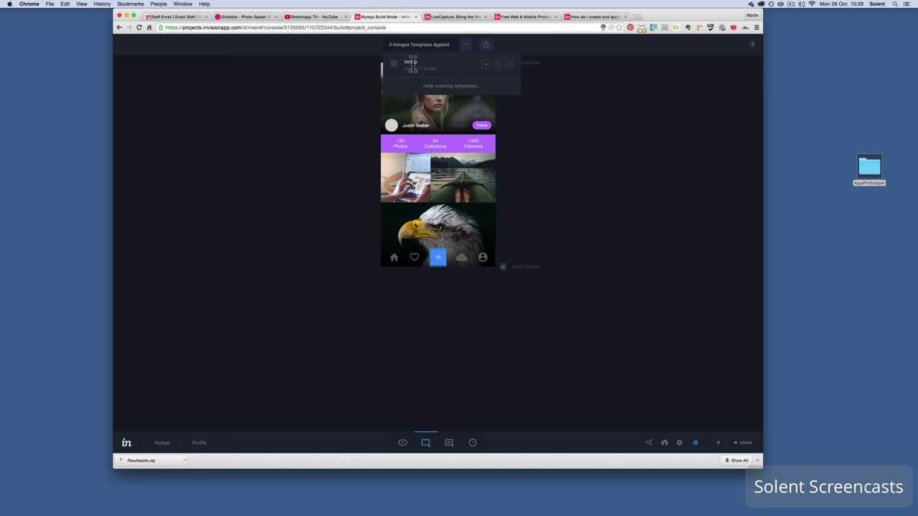
left_click(486, 66)
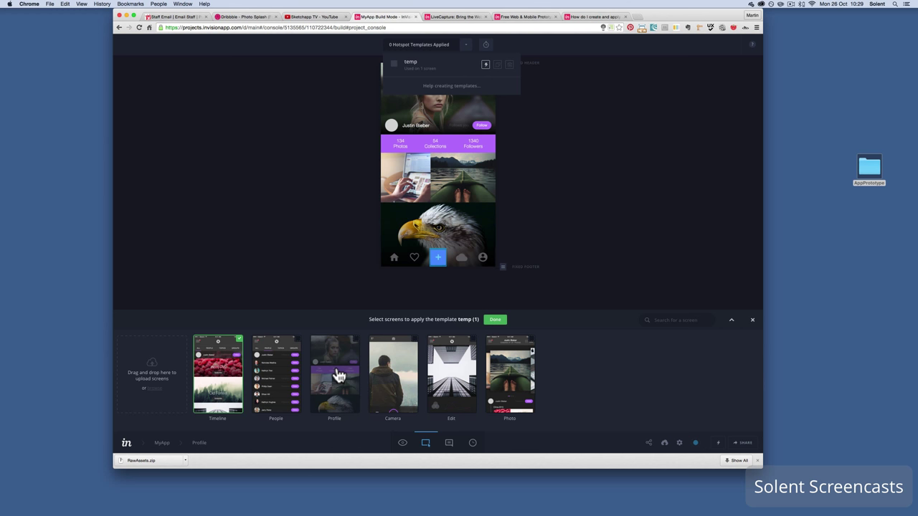
left_click(215, 363)
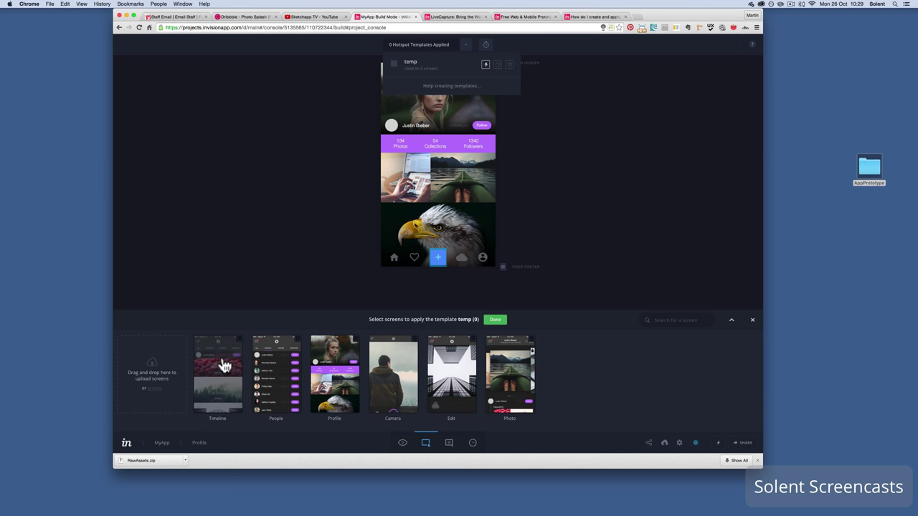
left_click(222, 364)
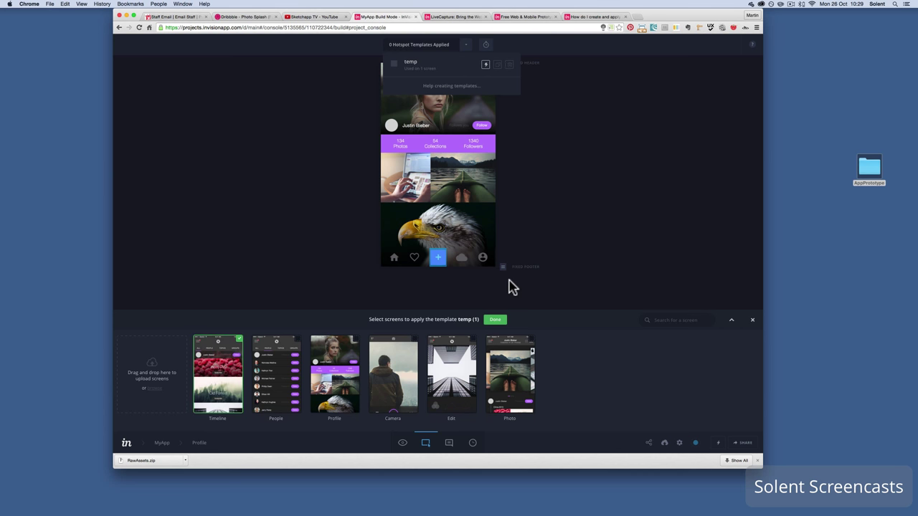
left_click(752, 320)
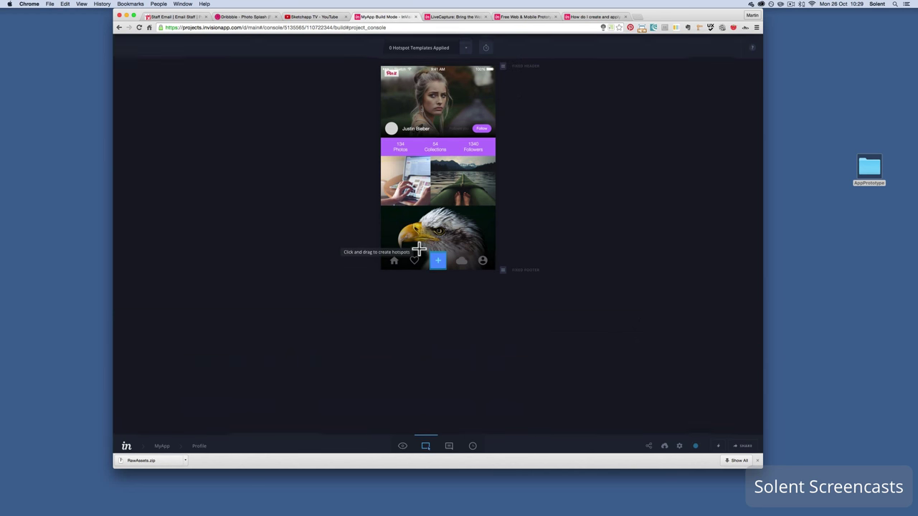
- Step back in preview, then open and close the PEOPLE hotspot settings on Timeline
left_click(403, 443)
left_click(304, 236)
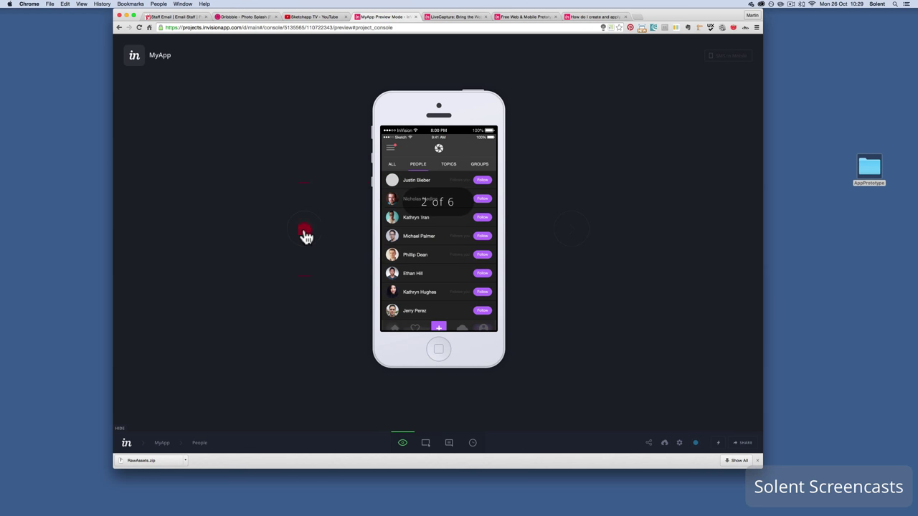
left_click(305, 238)
left_click(425, 443)
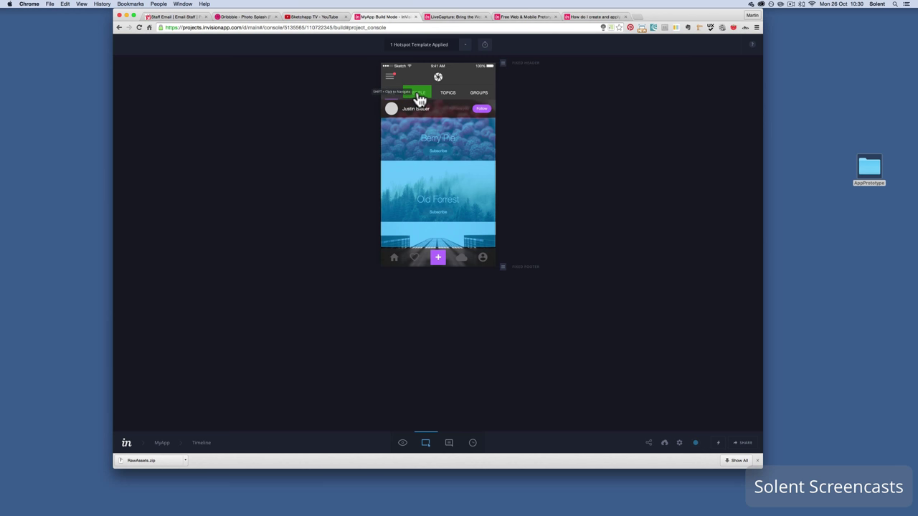
left_click(419, 99)
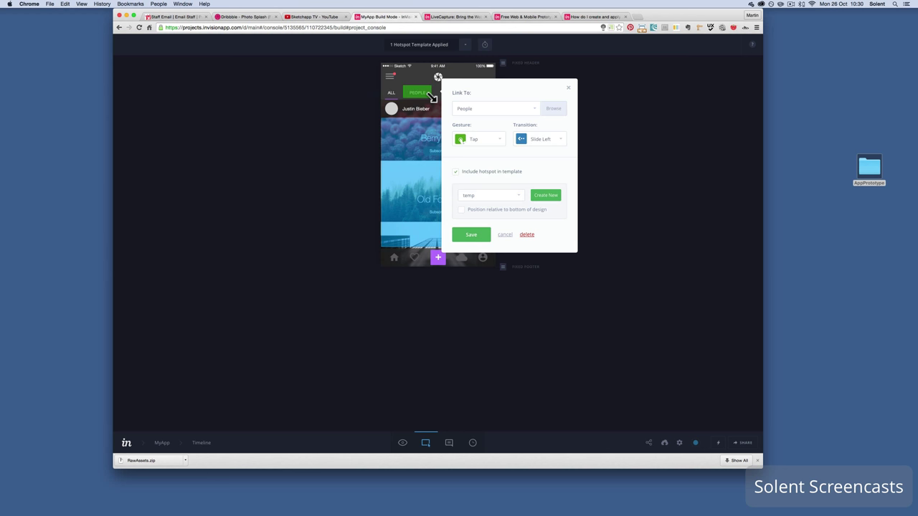
left_click(432, 97)
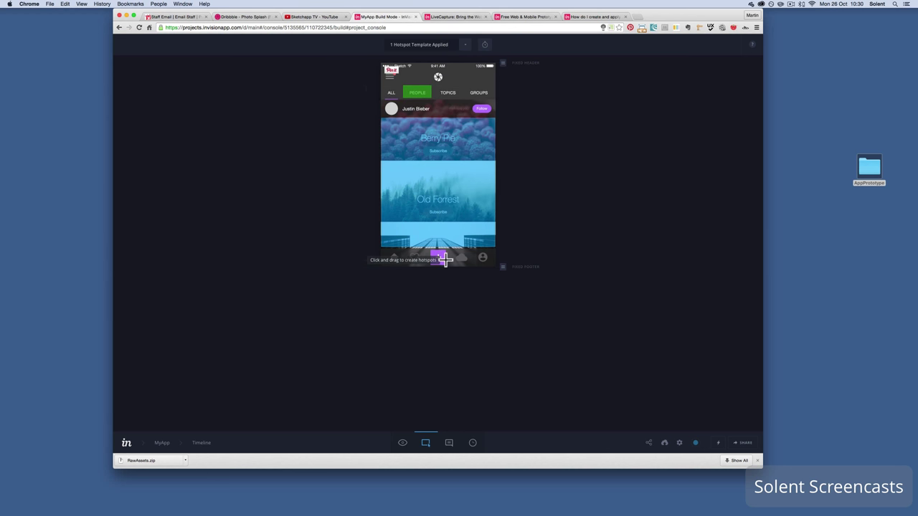
- Return to preview and advance three screens with the next arrow
left_click(403, 445)
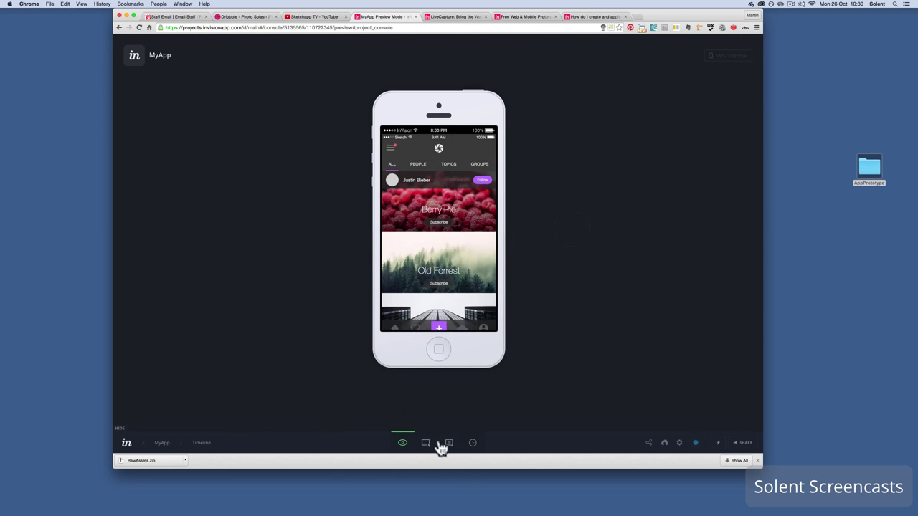
left_click(577, 238)
left_click(578, 237)
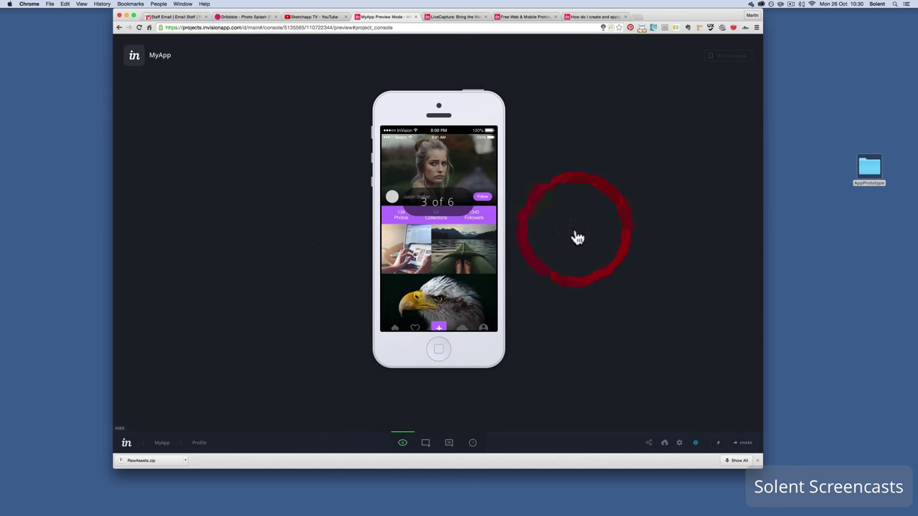
left_click(577, 237)
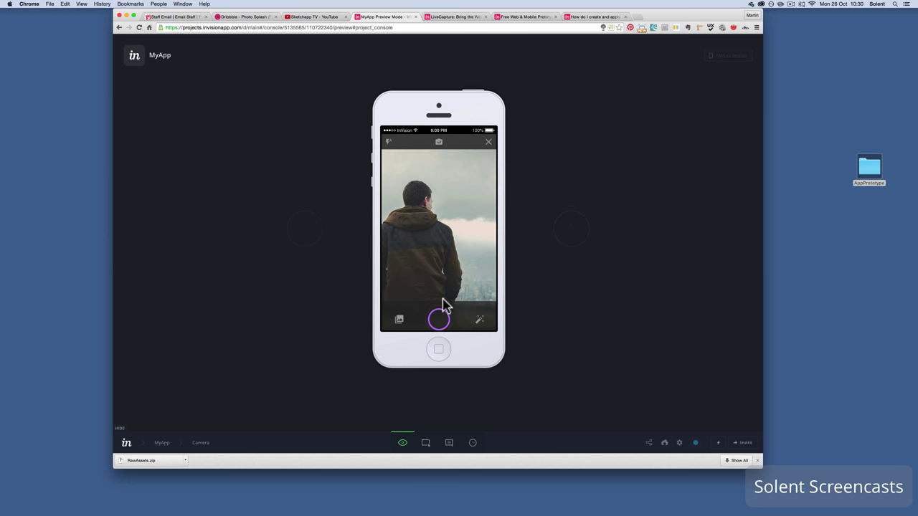
- In Build mode, apply the temp hotspot template to the Camera screen
left_click(425, 445)
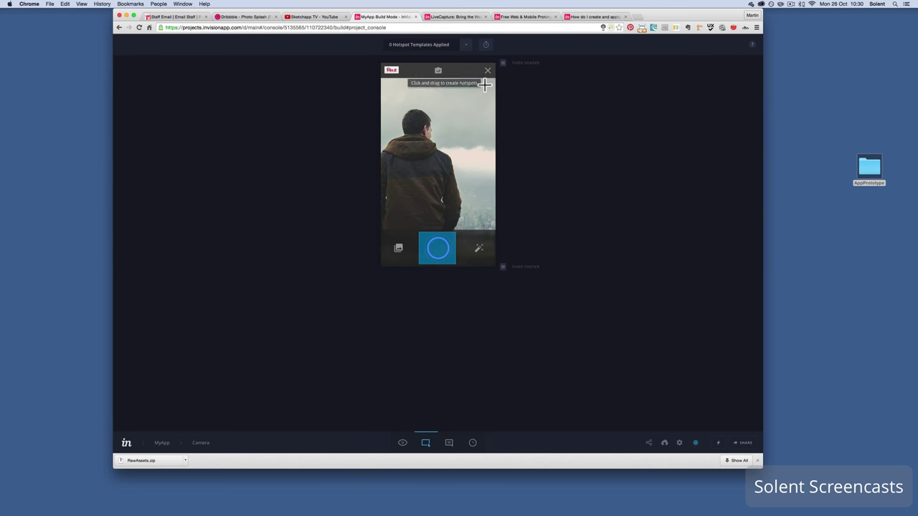
left_click(467, 46)
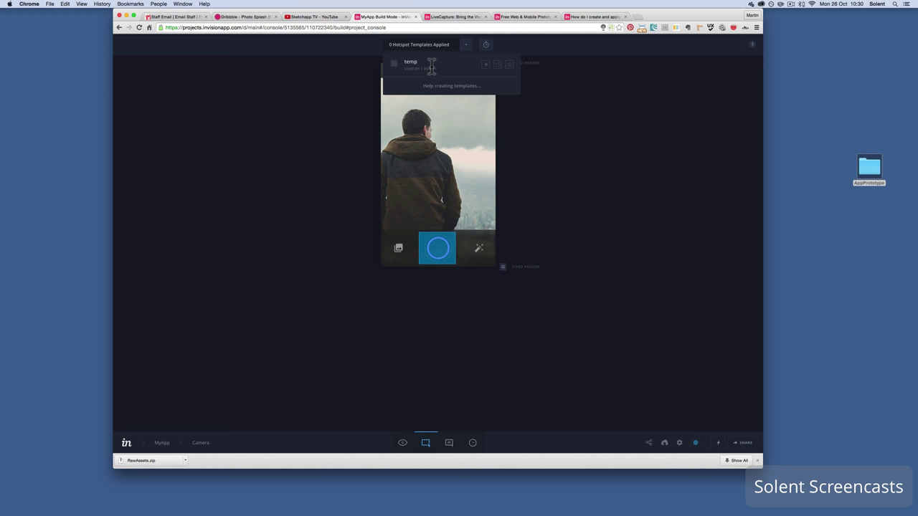
left_click(486, 67)
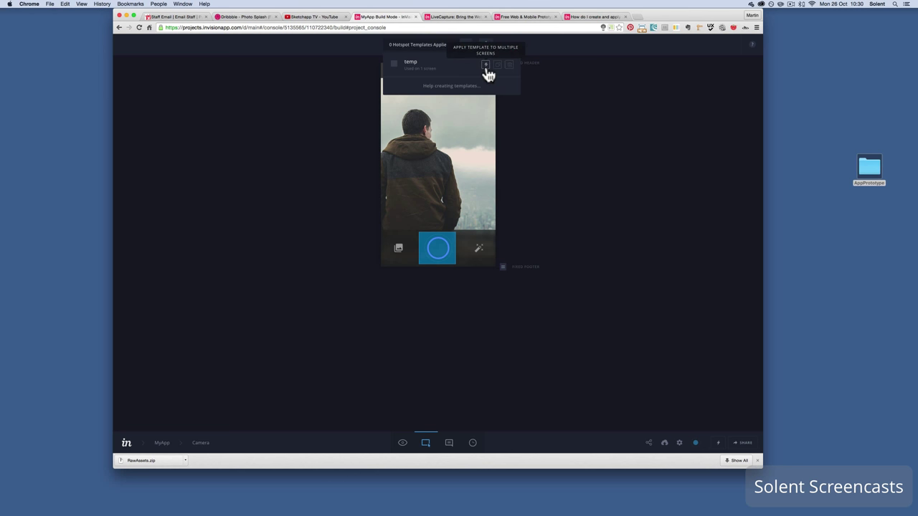
left_click(390, 352)
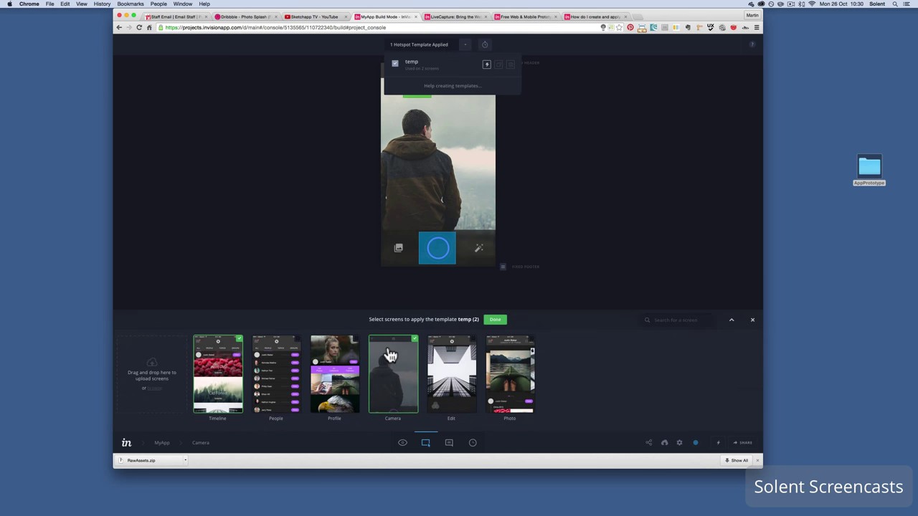
left_click(493, 323)
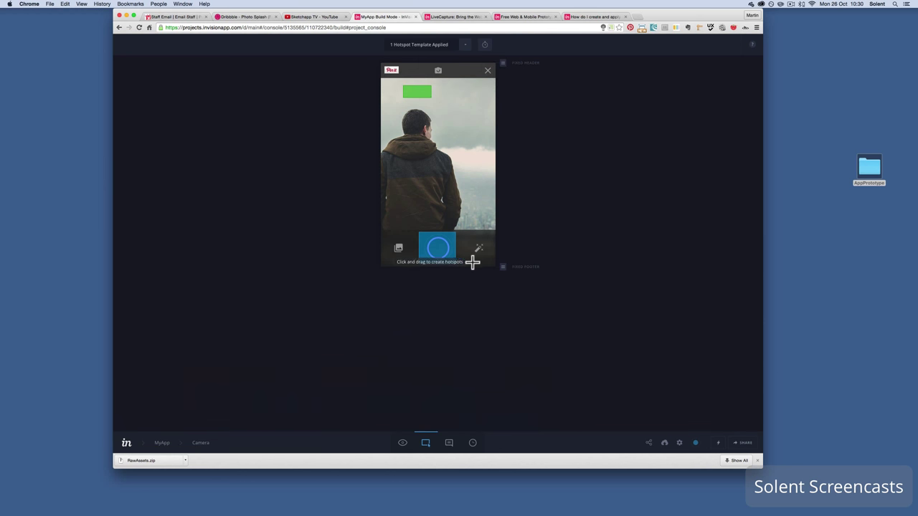
- Delete the template hotspot from Camera, preview it, and go back to the MyApp screens overview
left_click(429, 97)
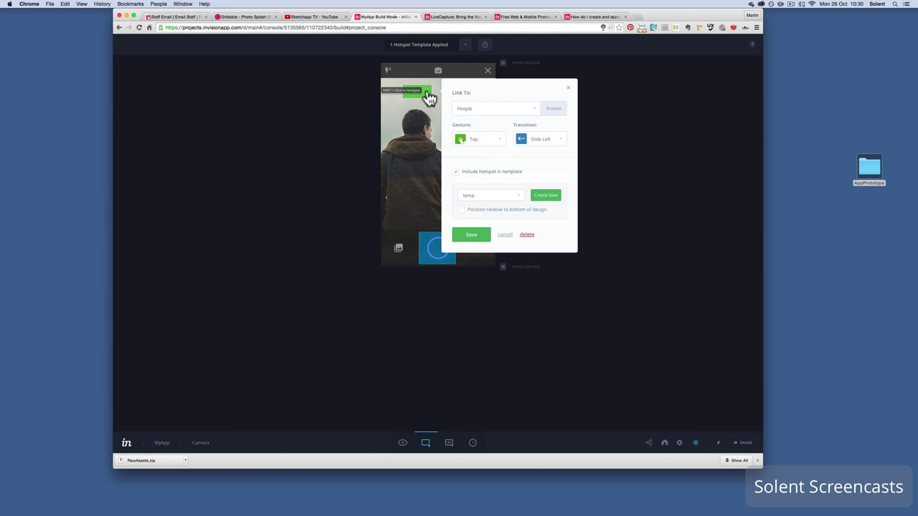
left_click(527, 235)
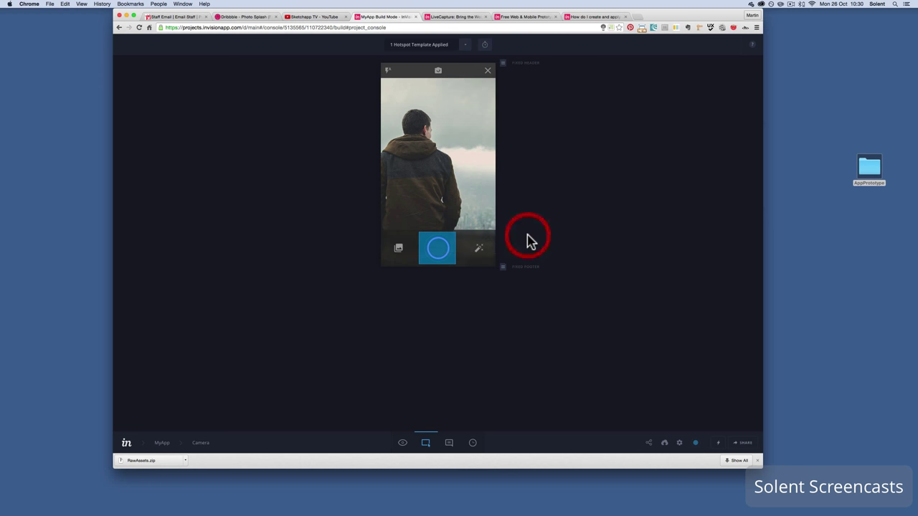
left_click(403, 444)
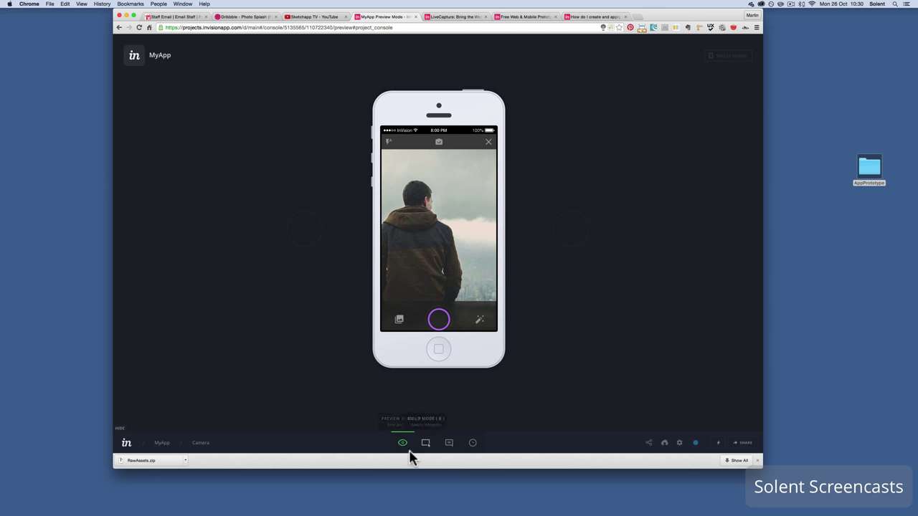
left_click(162, 443)
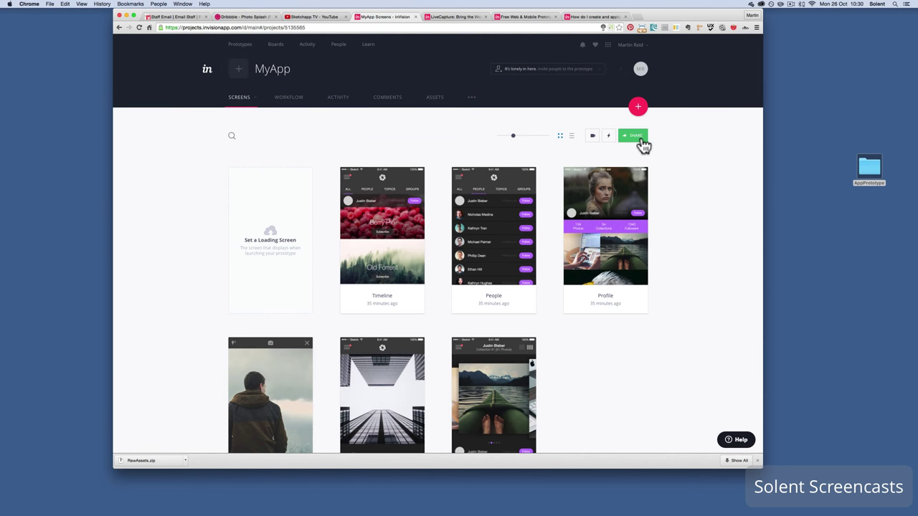
- Open SHARE and review the EMBED iframe code and the EMAIL option
left_click(634, 137)
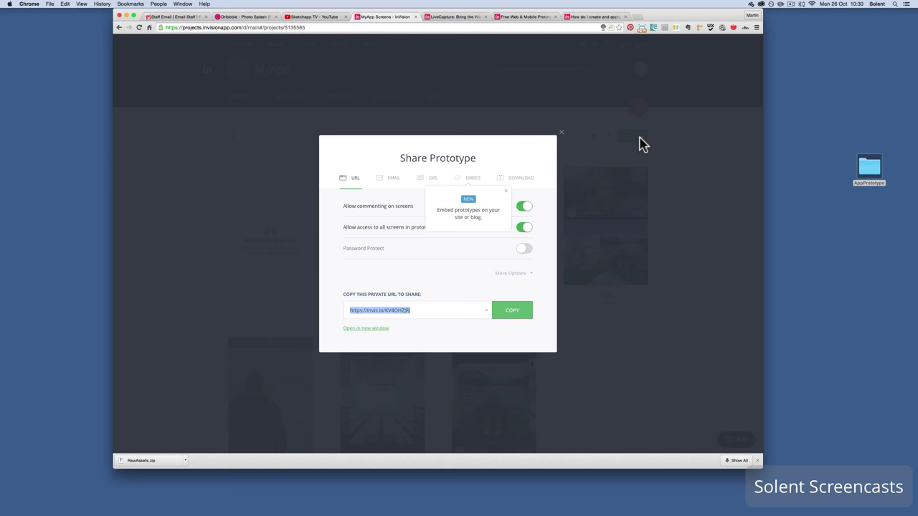
left_click(474, 183)
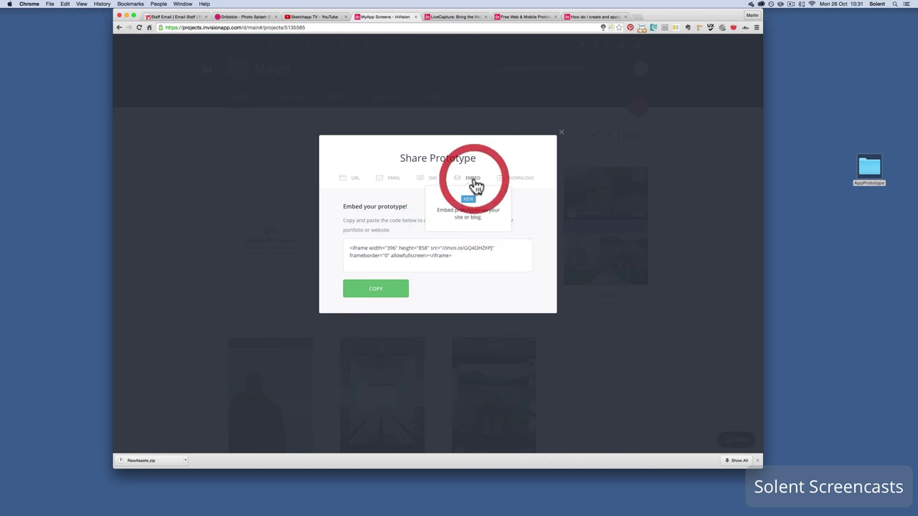
left_click(455, 251)
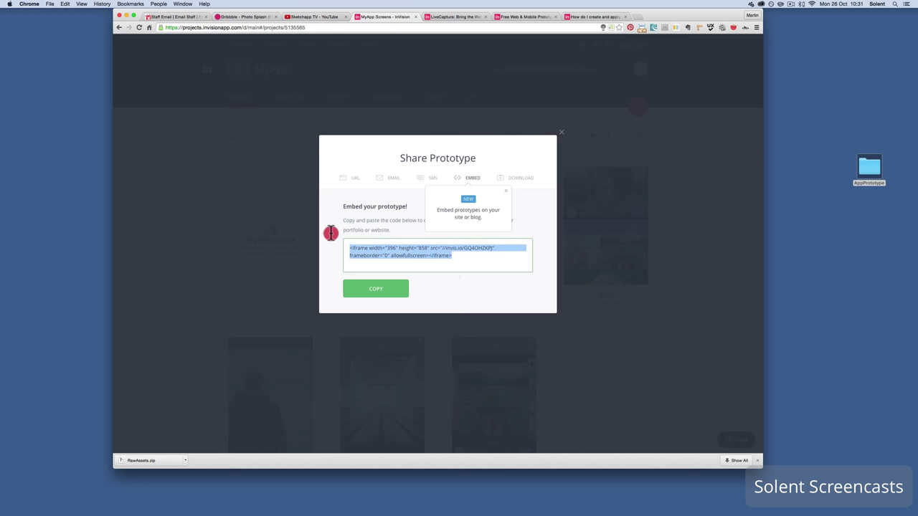
left_click(505, 192)
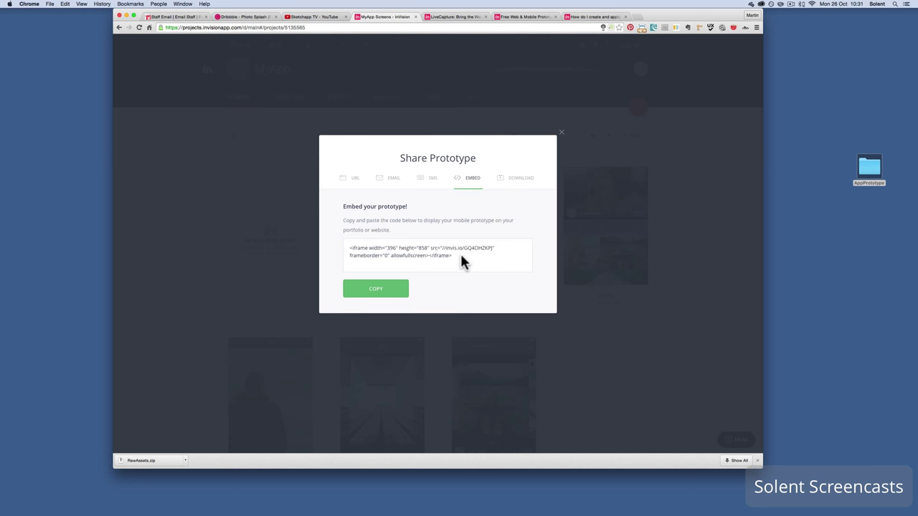
left_click(352, 245)
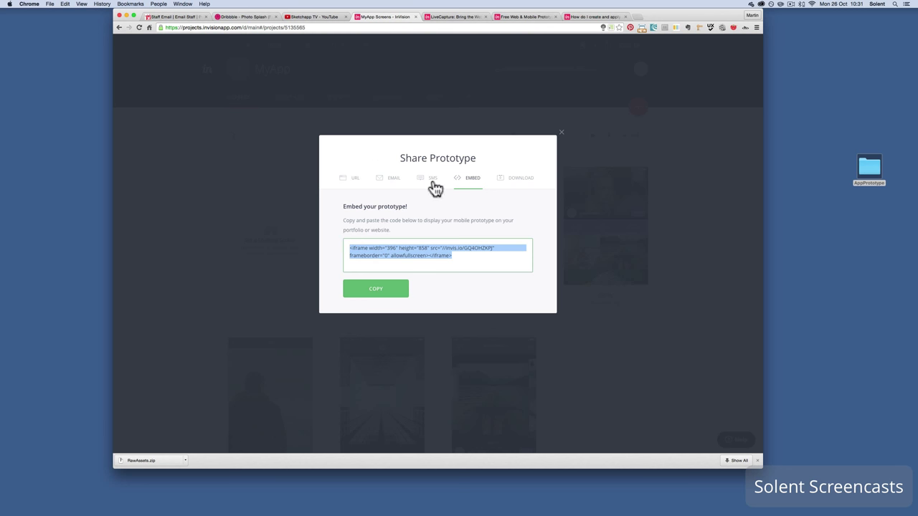
left_click(388, 181)
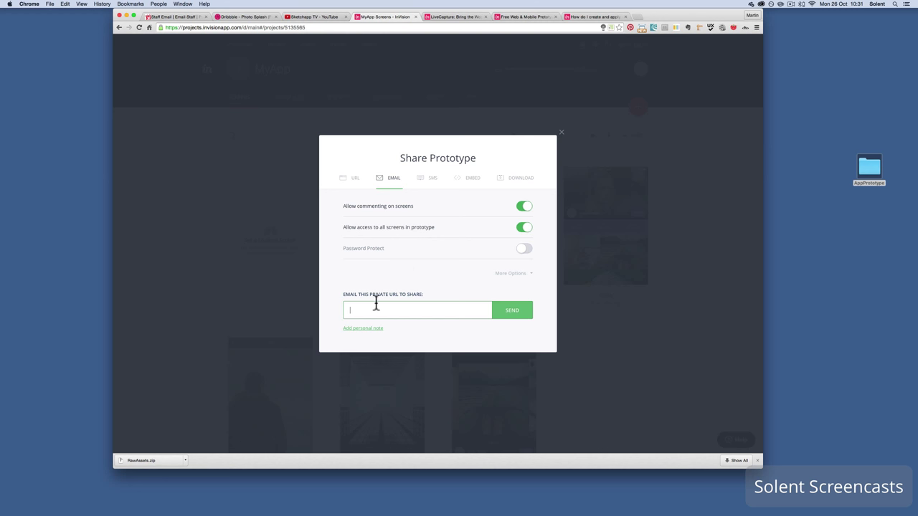
- Copy the private share URL to the clipboard and open a new browser tab
left_click(353, 182)
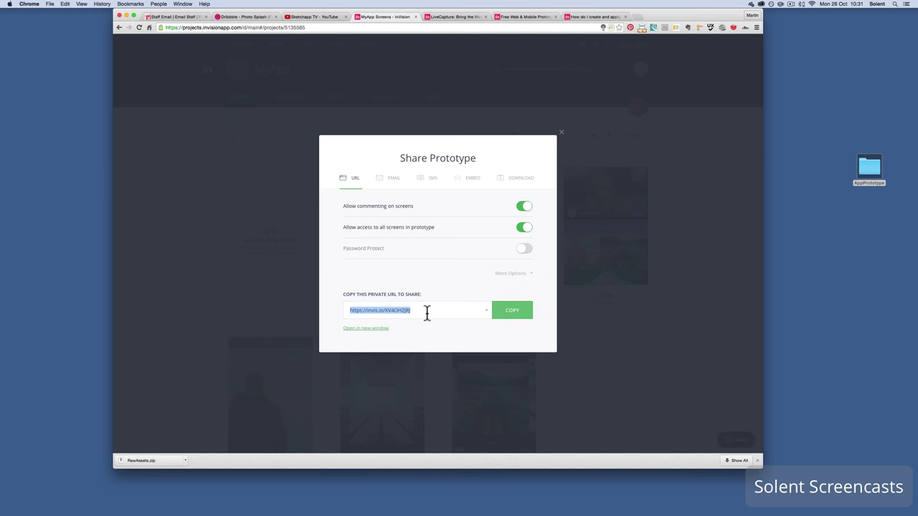
left_click(521, 316)
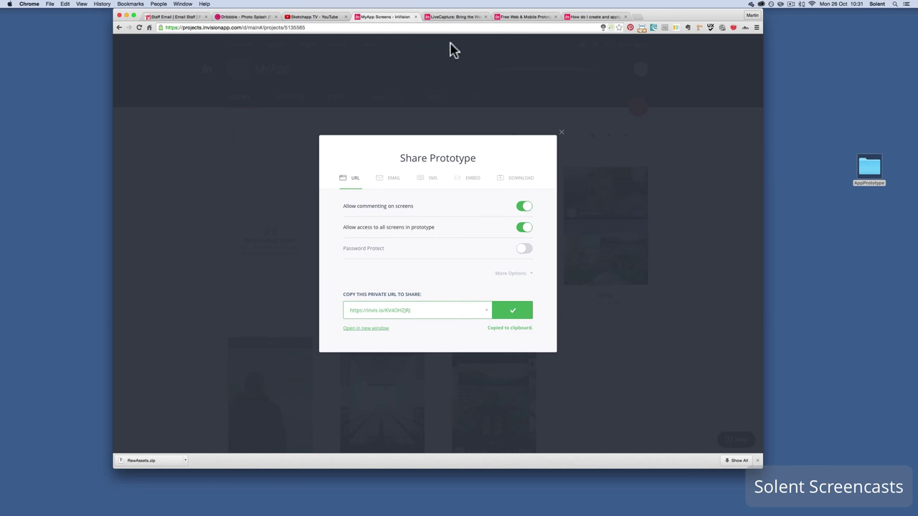
left_click(636, 16)
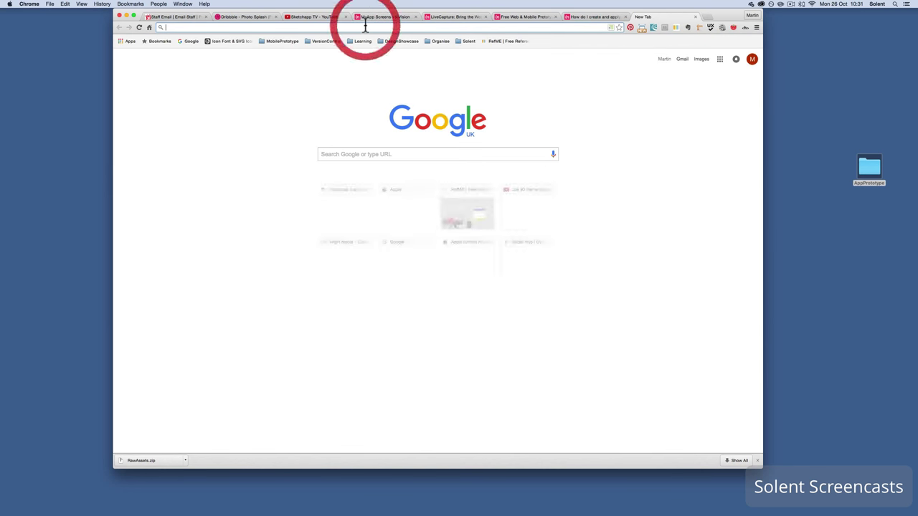
- Load the copied invis.io share link and go to the Profile screen in the viewer
key("super+v")
key("Return")
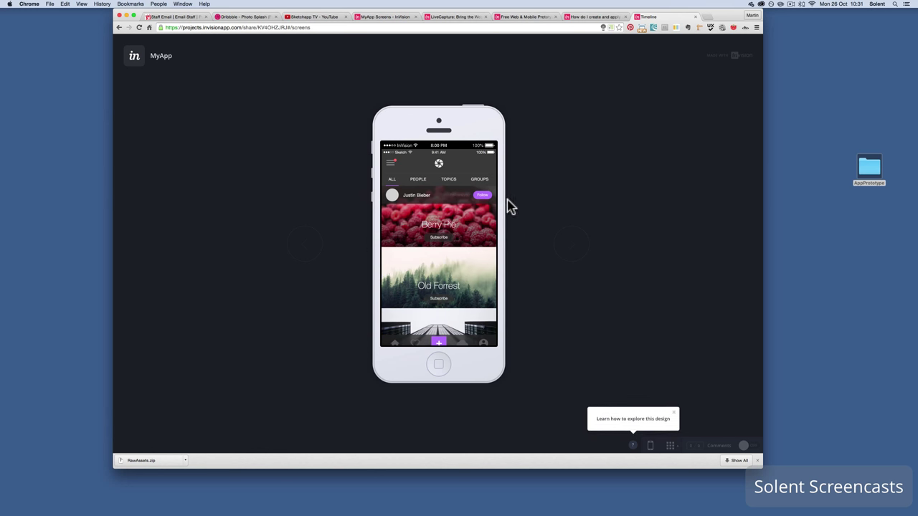
left_click(418, 184)
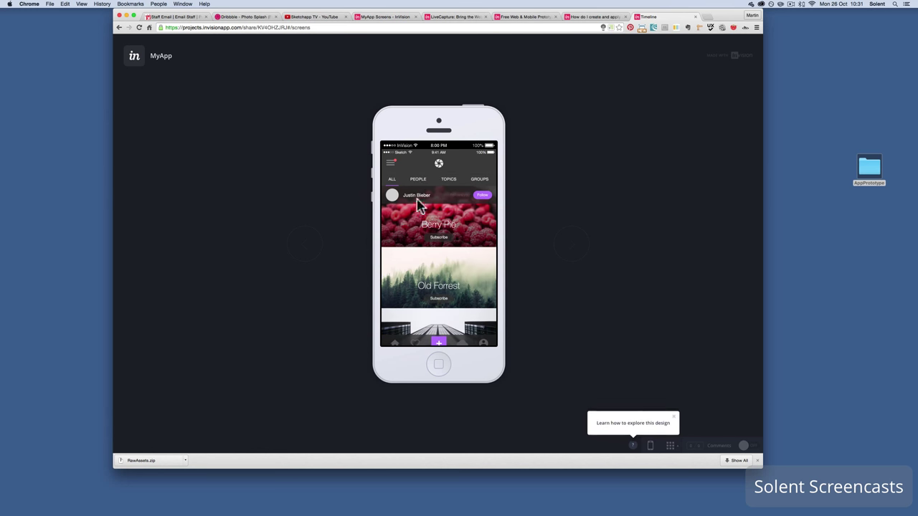
left_click(422, 248)
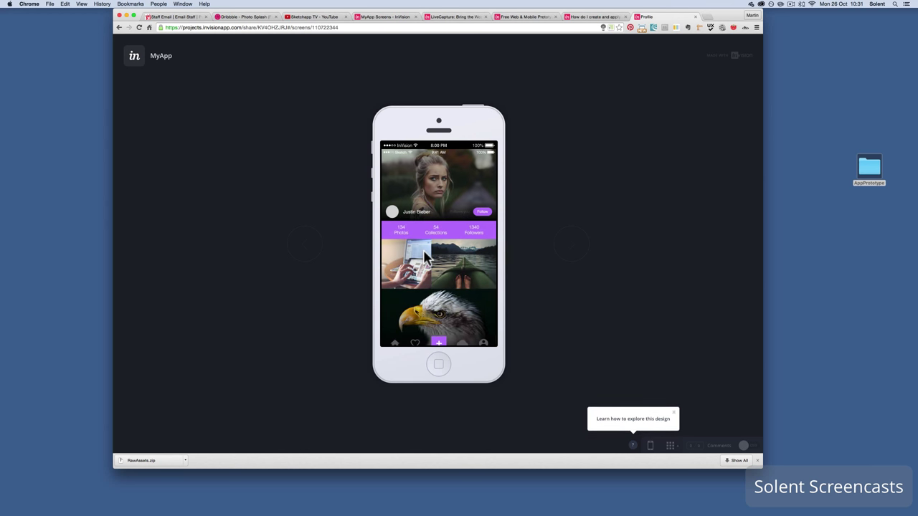
- Tap through the Camera and Edit screens, back to Timeline, and on to Profile
left_click(441, 342)
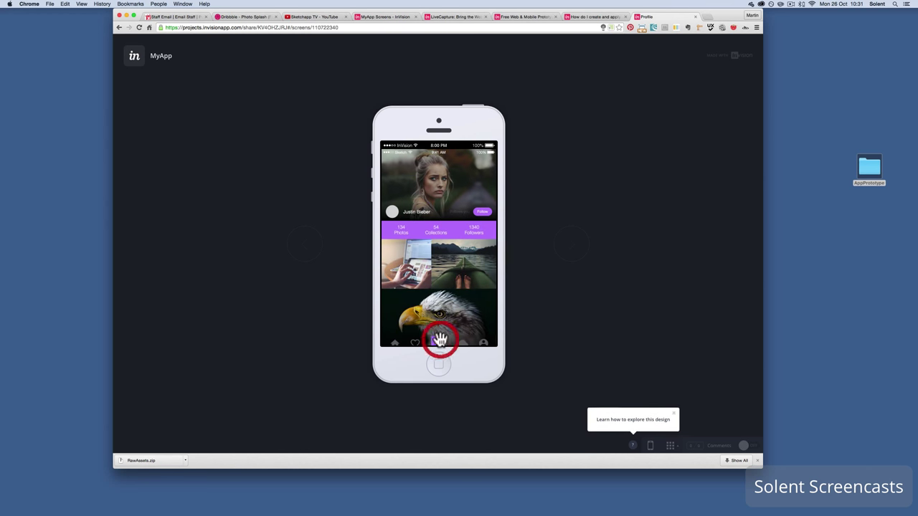
left_click(441, 335)
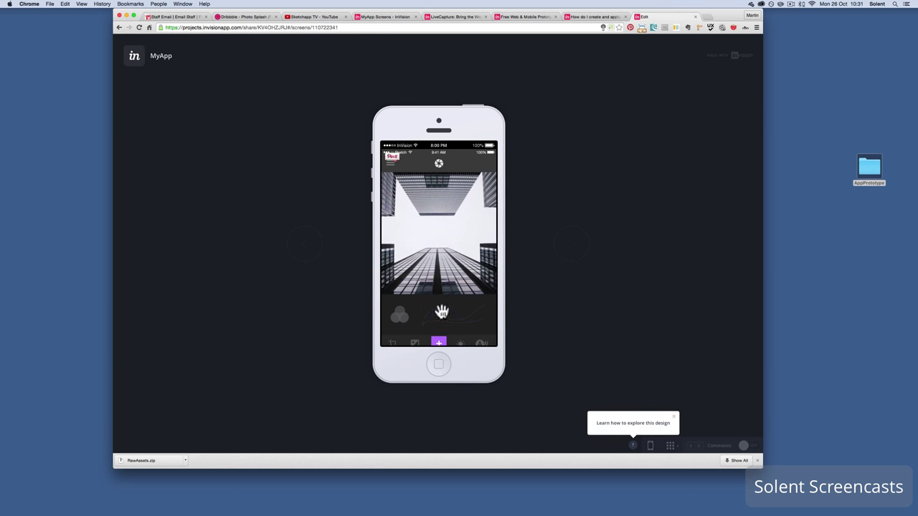
left_click(391, 164)
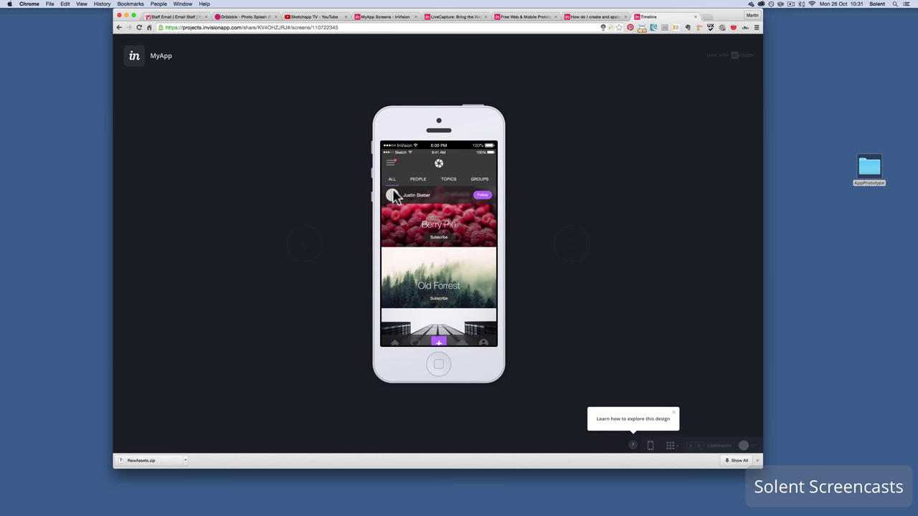
left_click(402, 188)
left_click(420, 184)
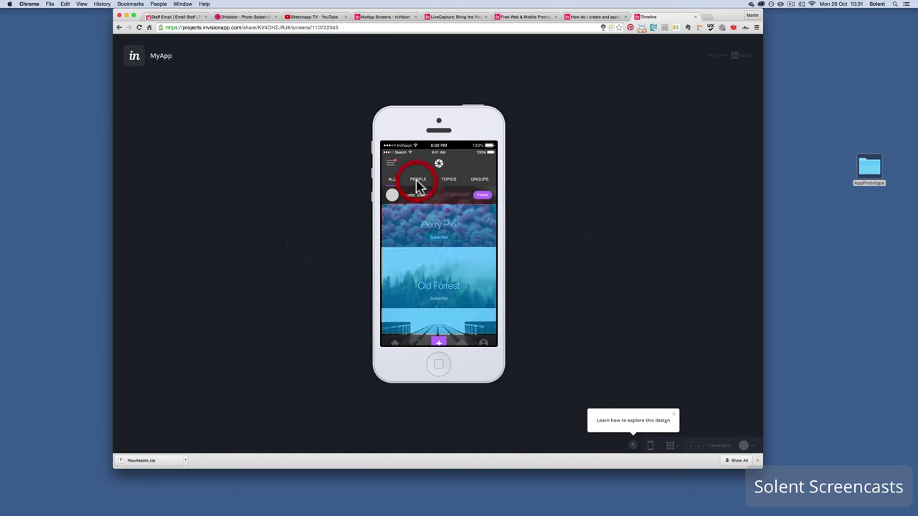
left_click(421, 279)
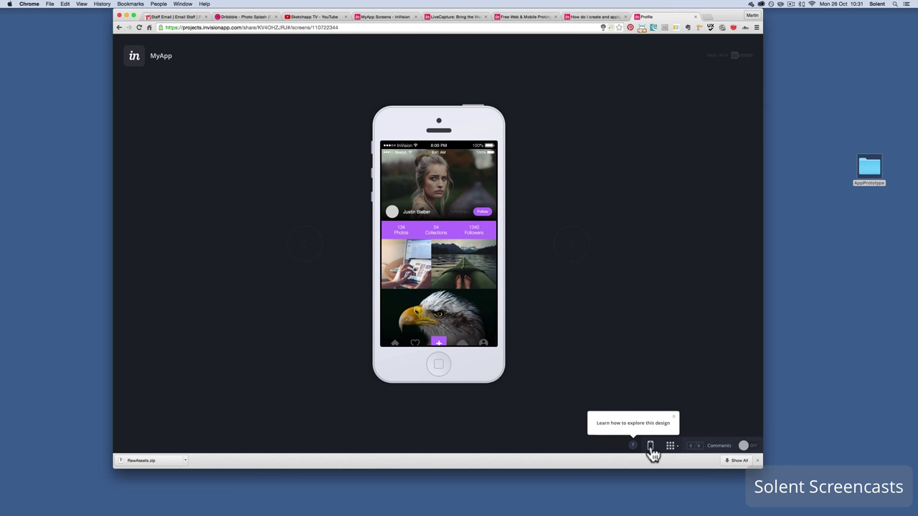
- Check the install-on-phone popup and the screen overview, then toggle Profile's comment mode on and off
left_click(651, 448)
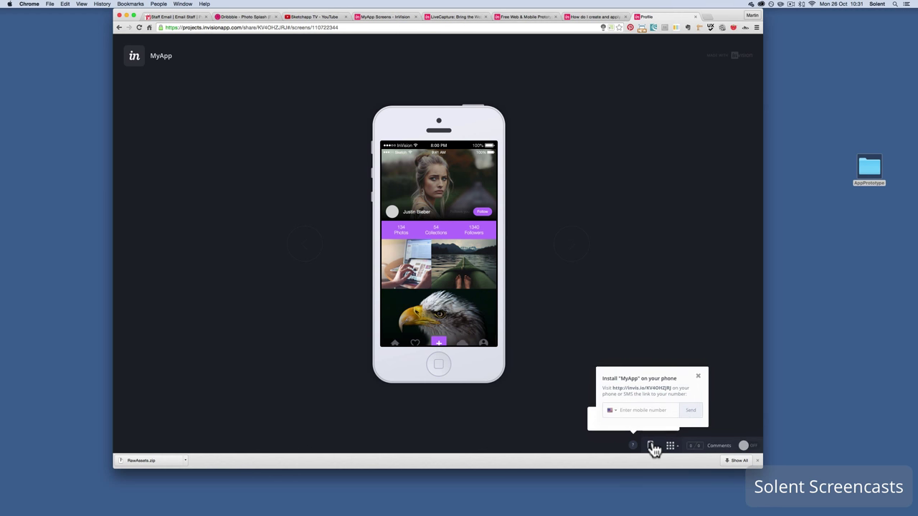
left_click(701, 378)
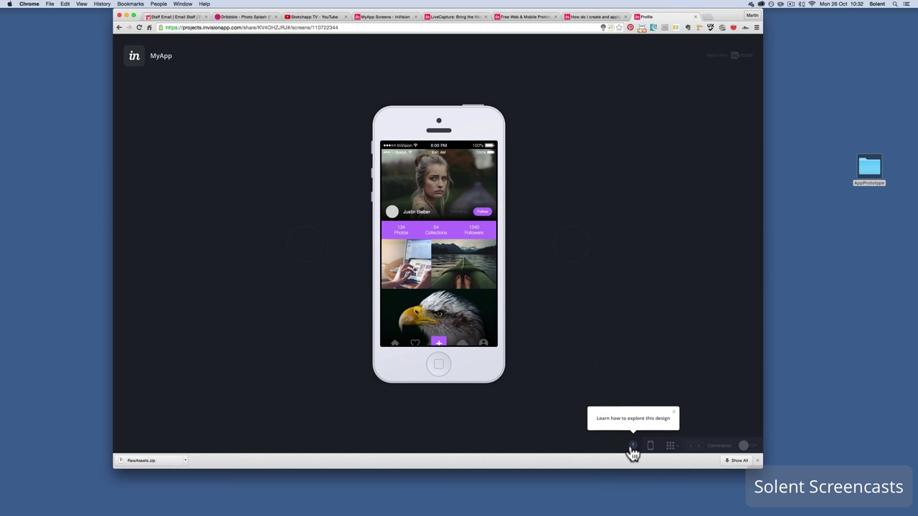
left_click(675, 448)
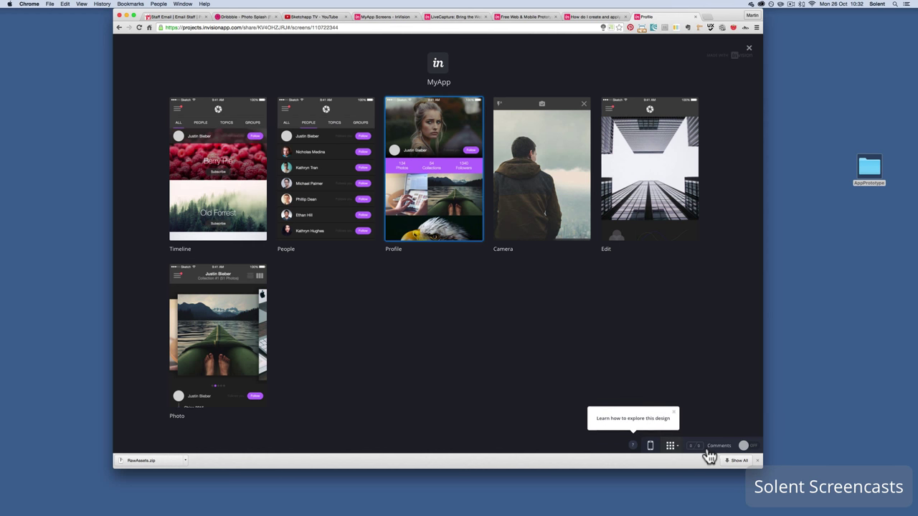
left_click(753, 449)
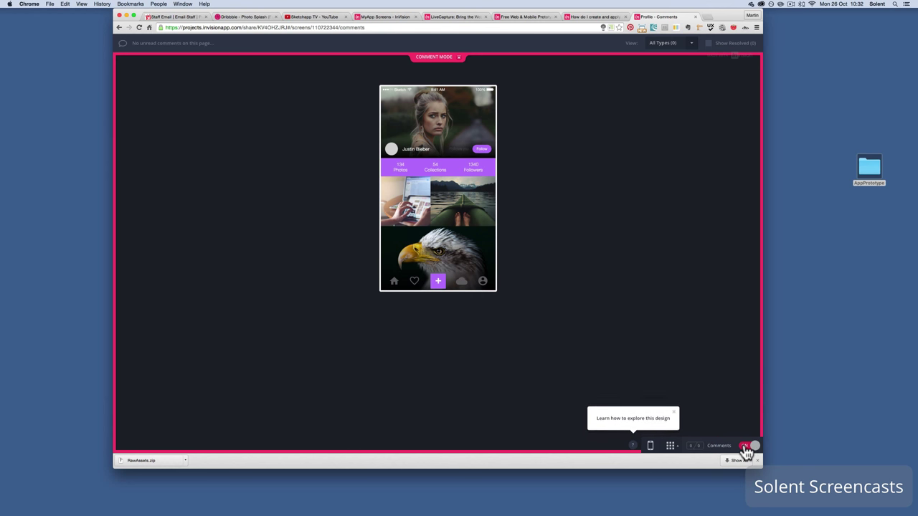
left_click(746, 449)
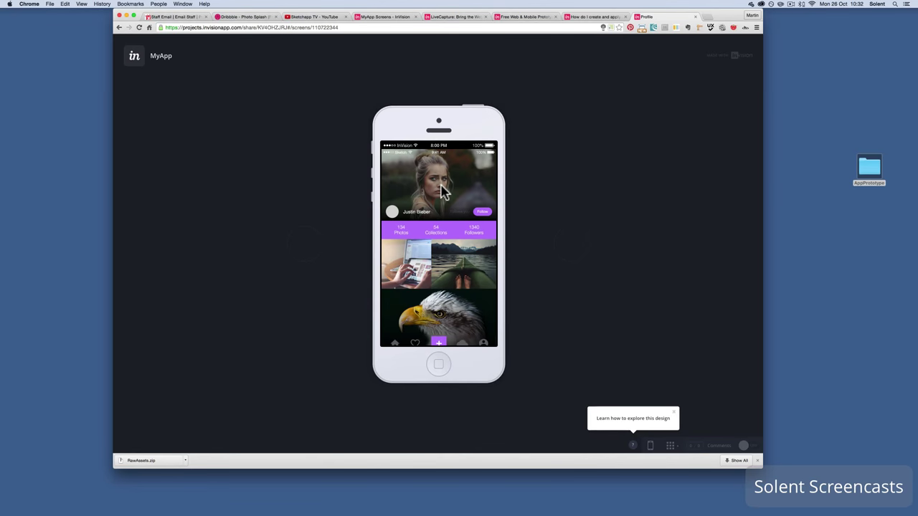
- Stop the ScreenFlow recording and reopen MyApp's Share Prototype dialog
left_click(791, 4)
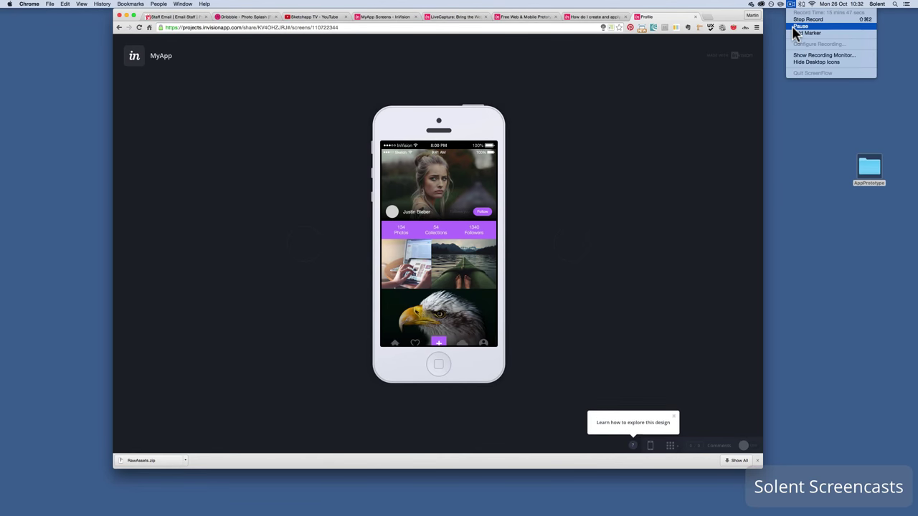
left_click(798, 21)
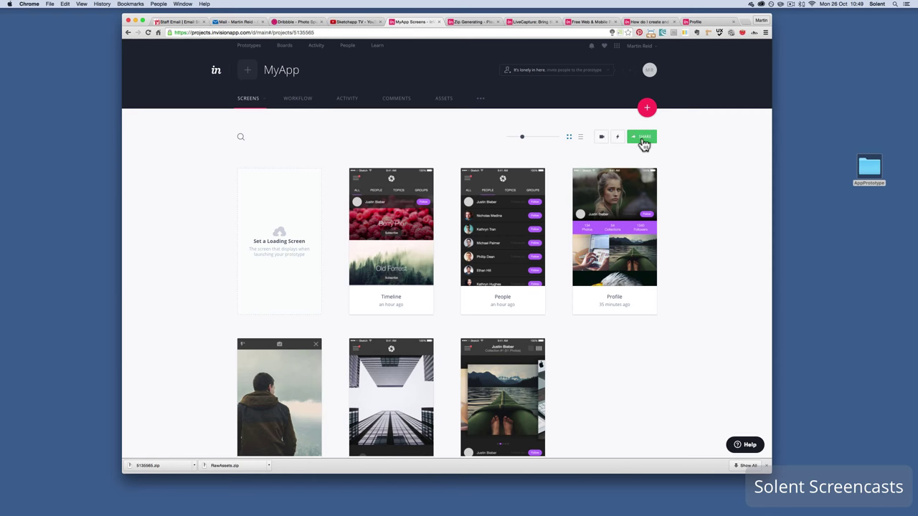
left_click(645, 140)
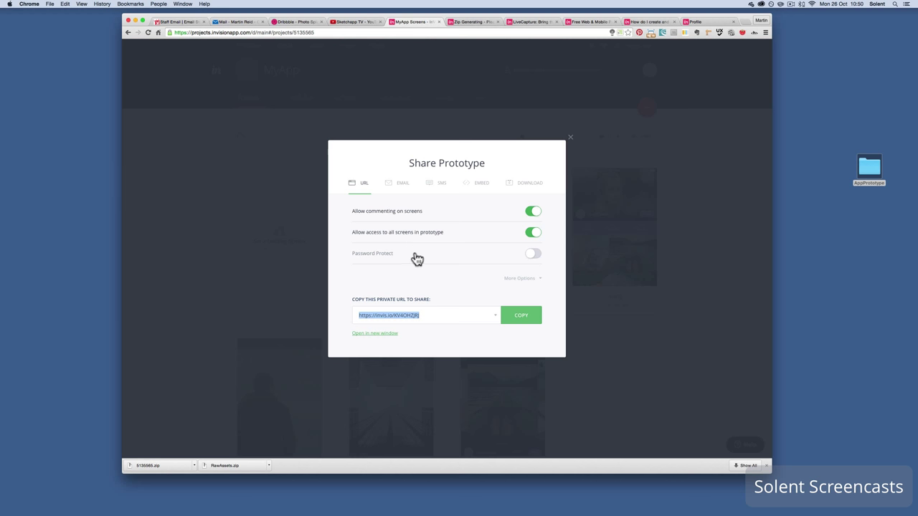
- Expand More Options and browse the Email, SMS, Embed and Download sharing tabs
left_click(539, 279)
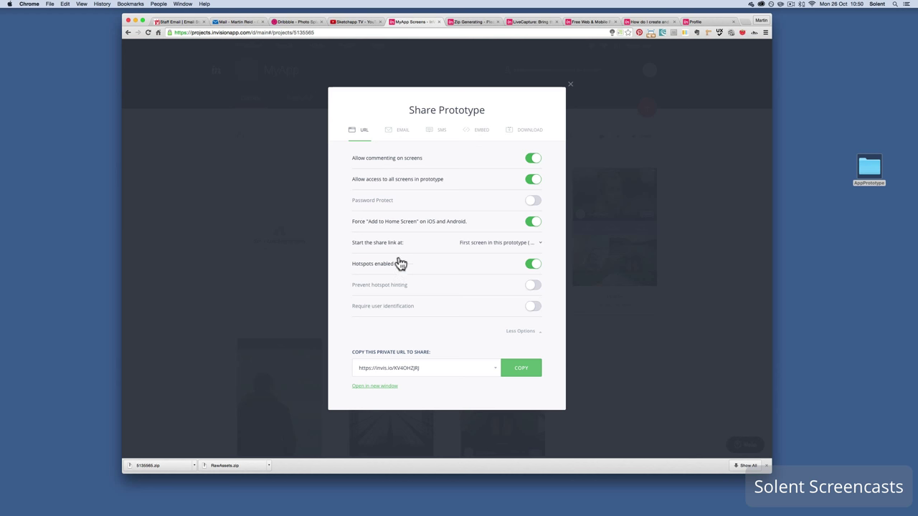
left_click(400, 132)
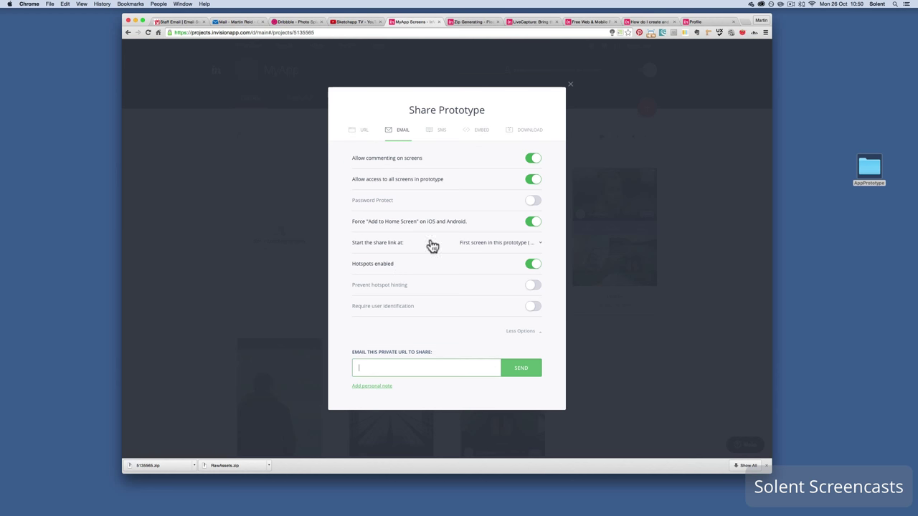
left_click(437, 133)
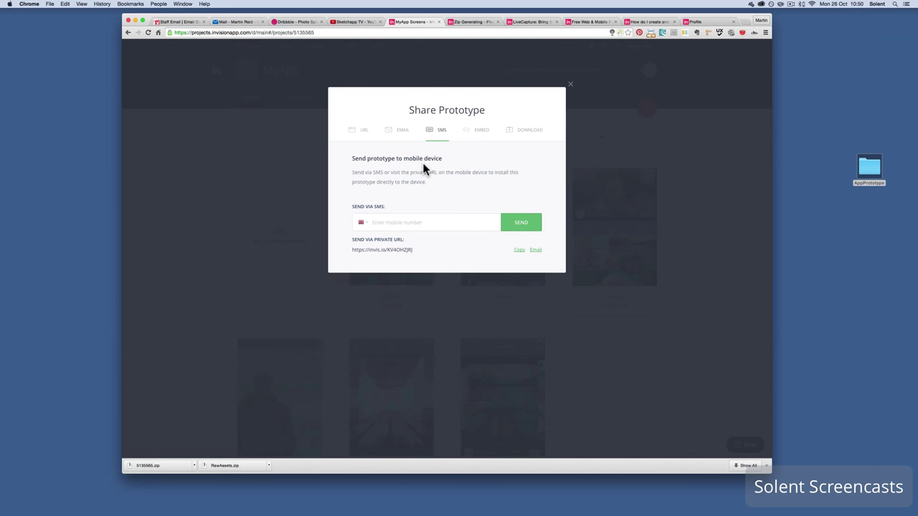
left_click(480, 132)
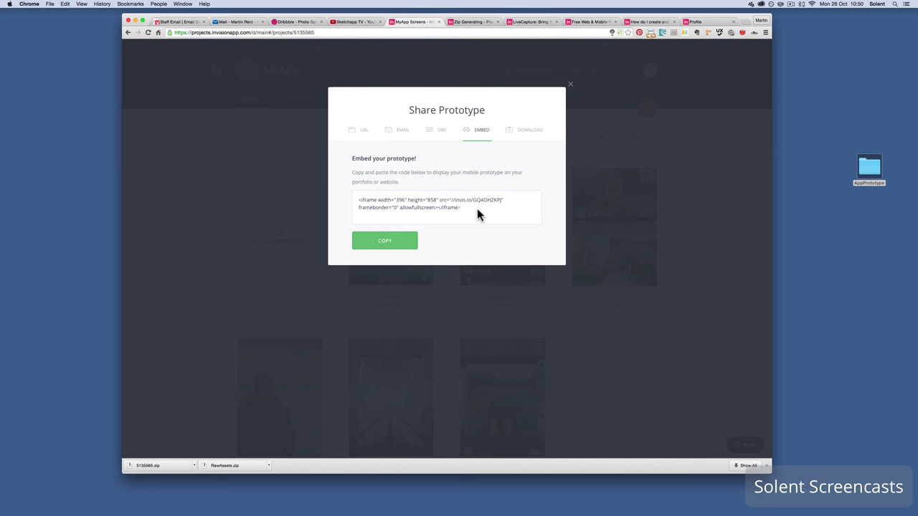
left_click(525, 136)
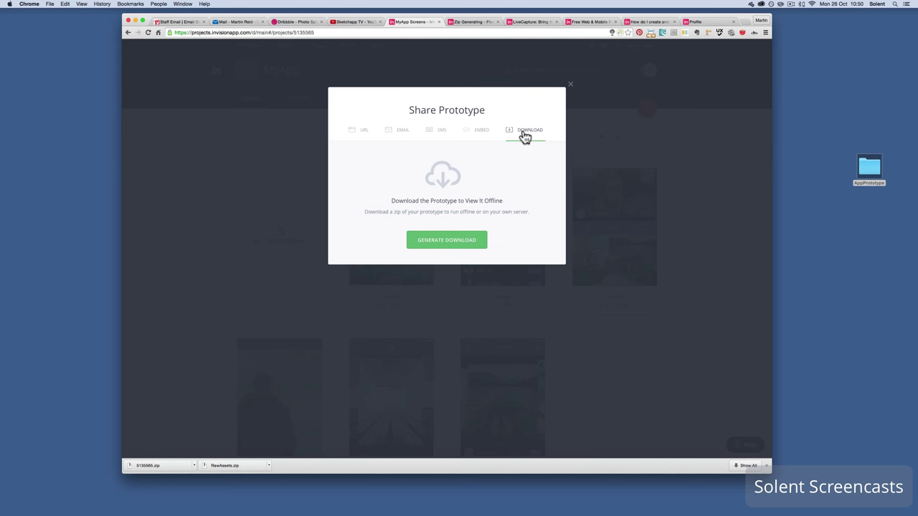
- Generate and download MyApp's offline zip, then unpack 5135565.zip from Chrome's downloads bar
left_click(466, 243)
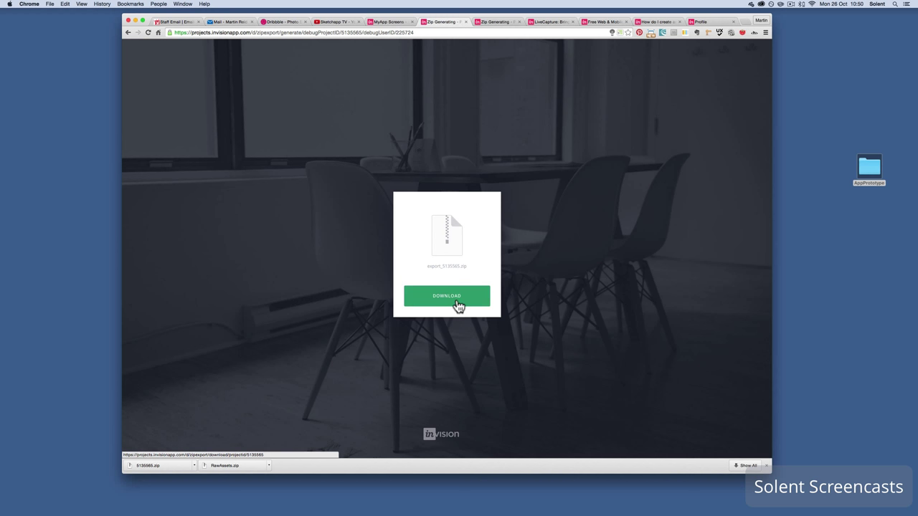
left_click(457, 303)
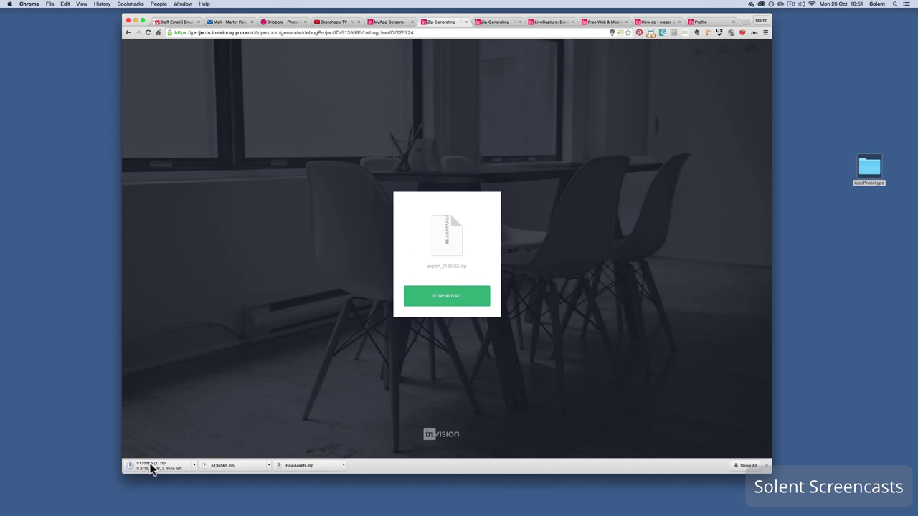
left_click(150, 467)
left_click(213, 466)
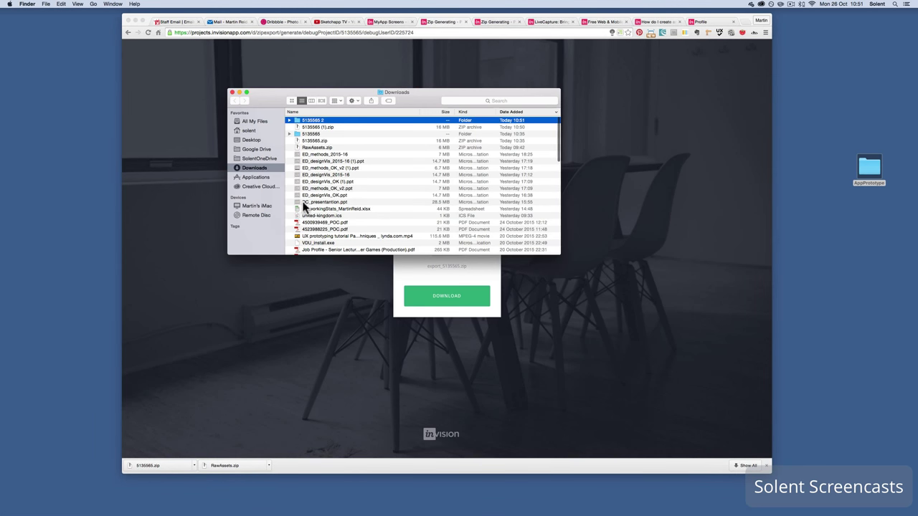
- Open the 5135565 2 folder, inspect the assets folder, and launch index.html in Chrome
double_click(300, 121)
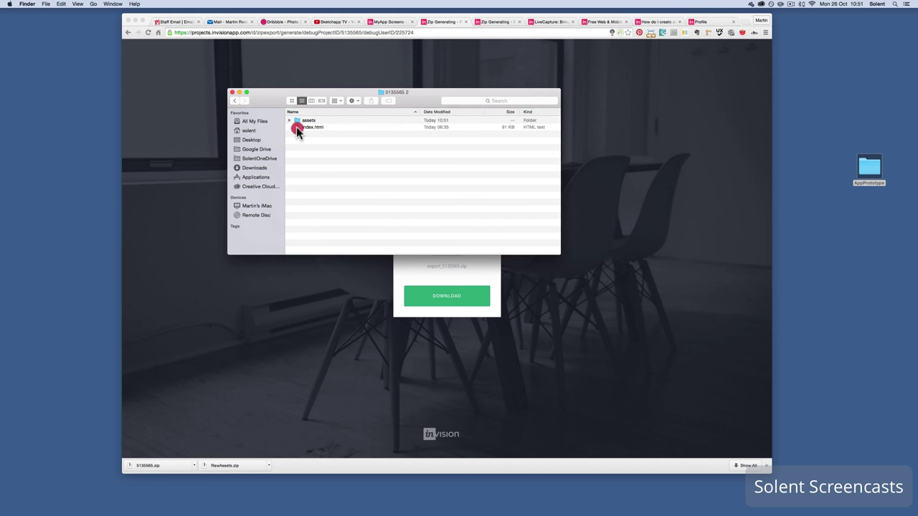
left_click(296, 127)
left_click(290, 120)
scroll(317, 173, "up", 1)
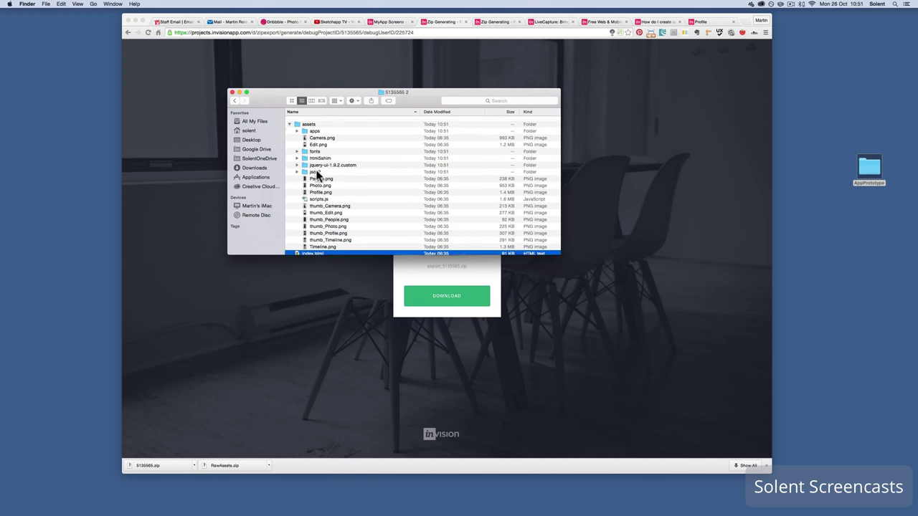
left_click(289, 120)
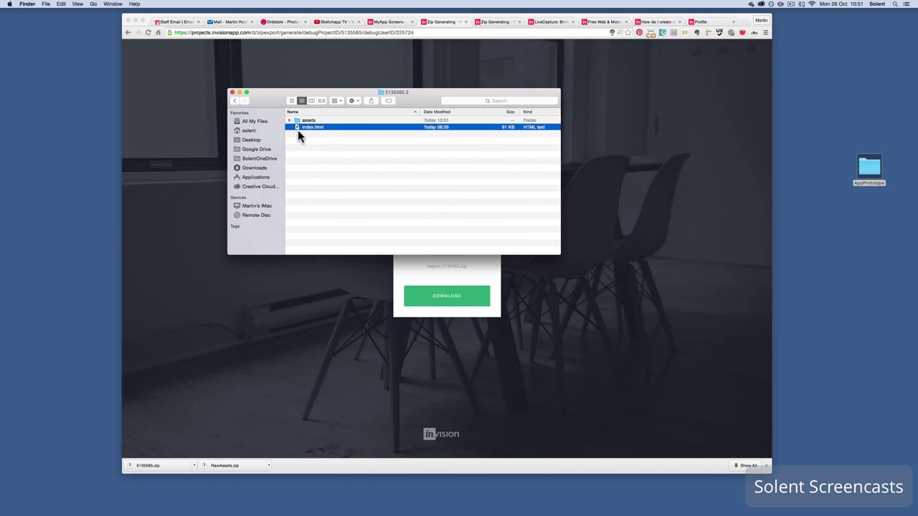
double_click(297, 127)
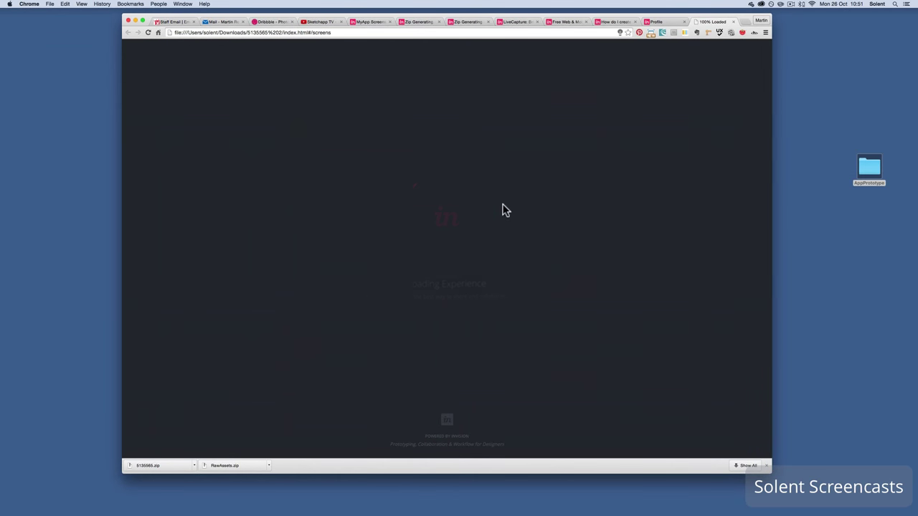
- Test the offline prototype's links through People, Timeline, Profile, Camera and Edit, returning to Timeline
left_click(580, 255)
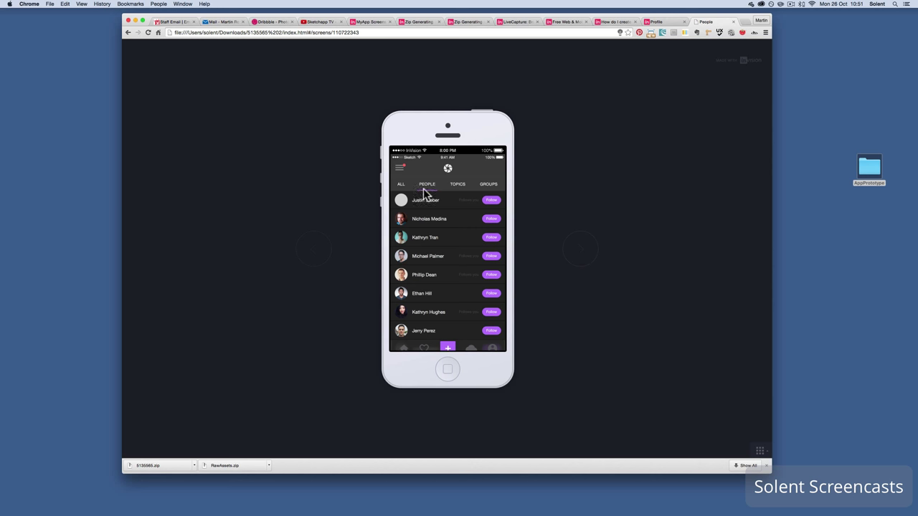
left_click(397, 187)
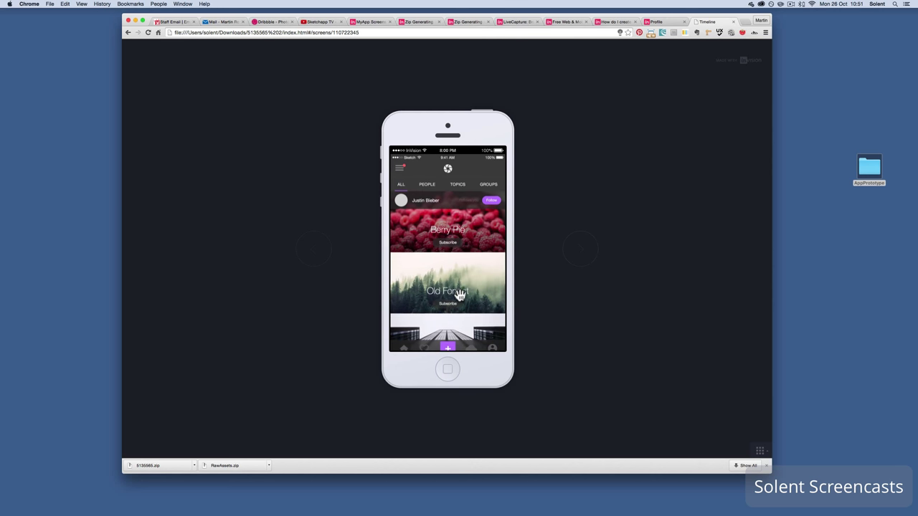
left_click(447, 347)
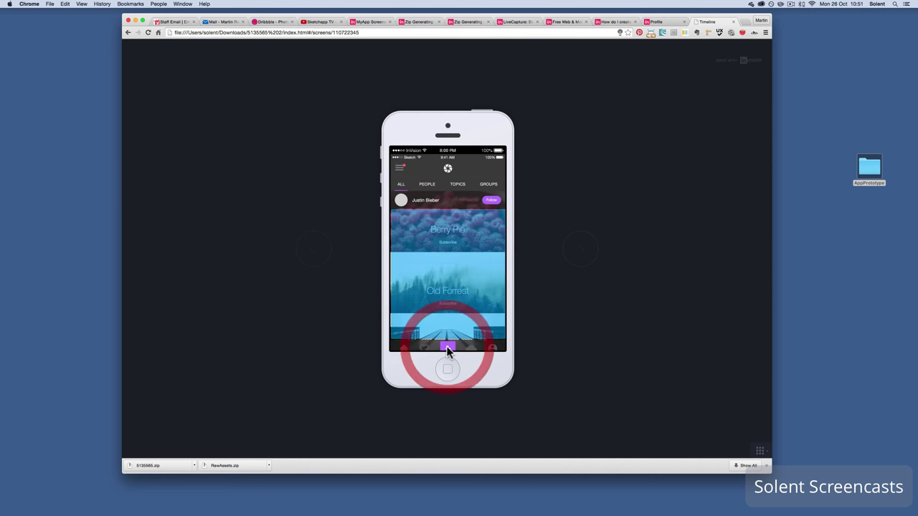
left_click(455, 254)
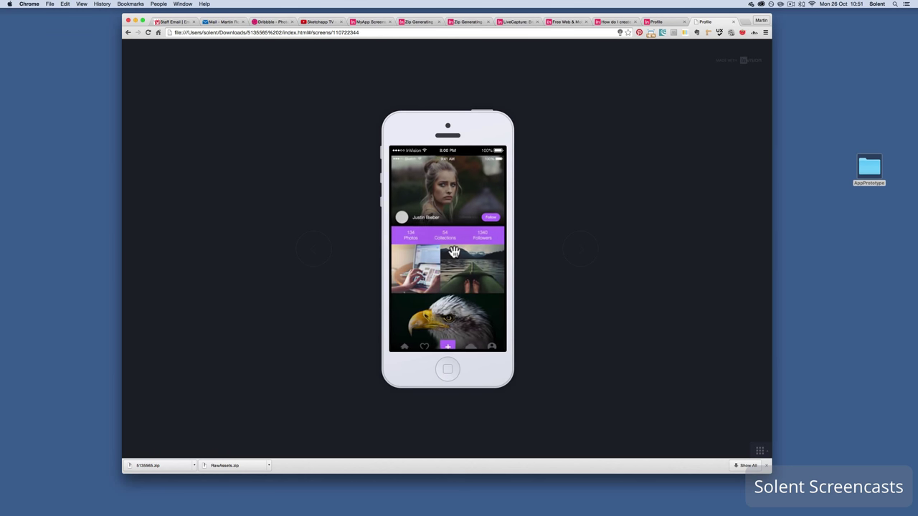
left_click(447, 348)
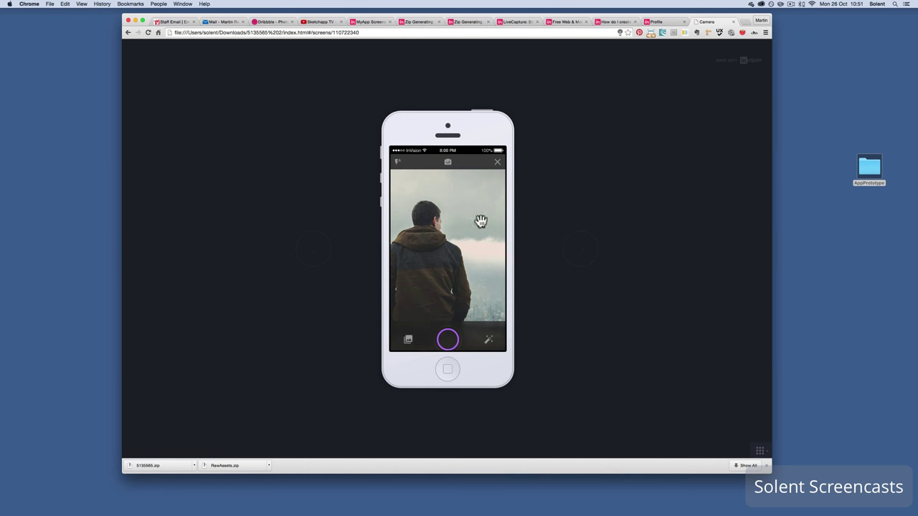
left_click(449, 344)
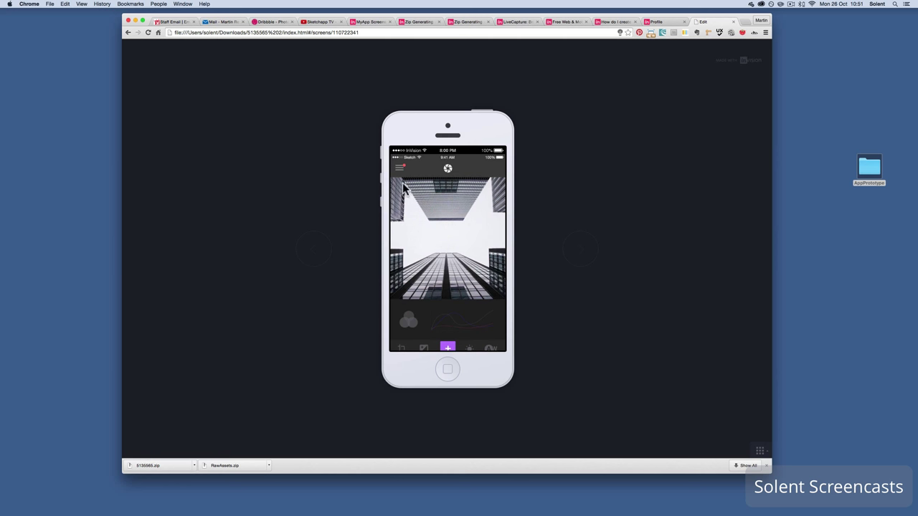
left_click(401, 169)
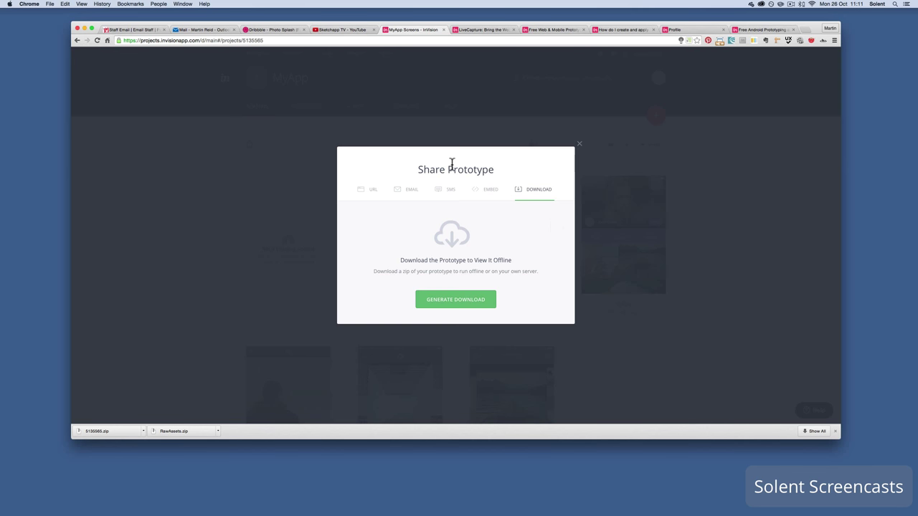
- Reopen Share Prototype on its URL option with the extended More Options settings expanded
left_click(372, 194)
left_click(374, 198)
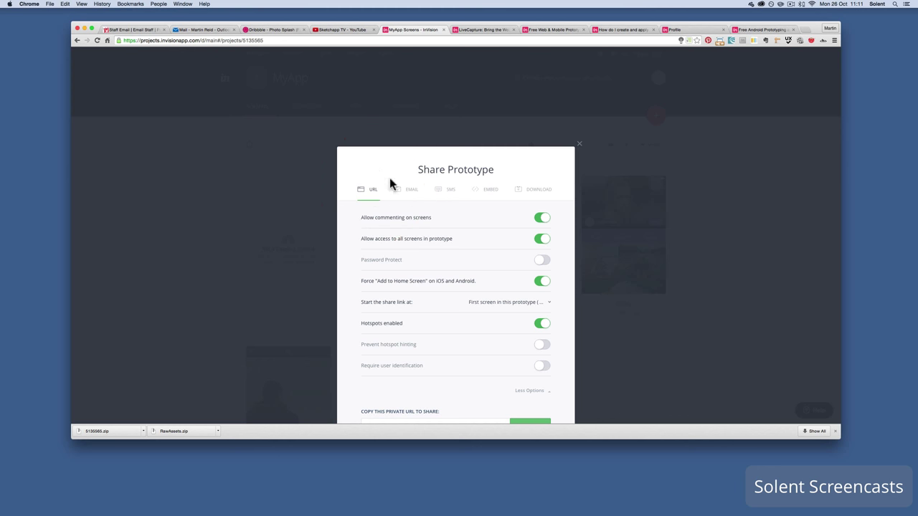
left_click(581, 147)
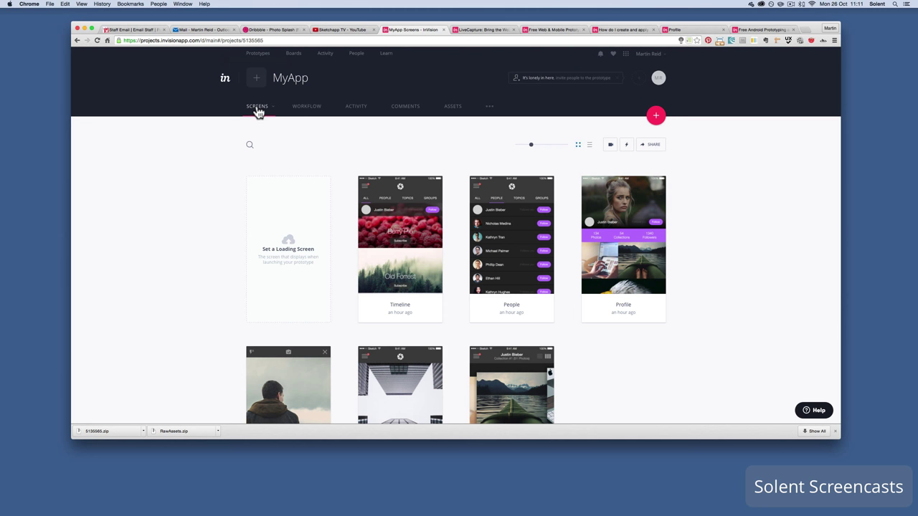
left_click(260, 72)
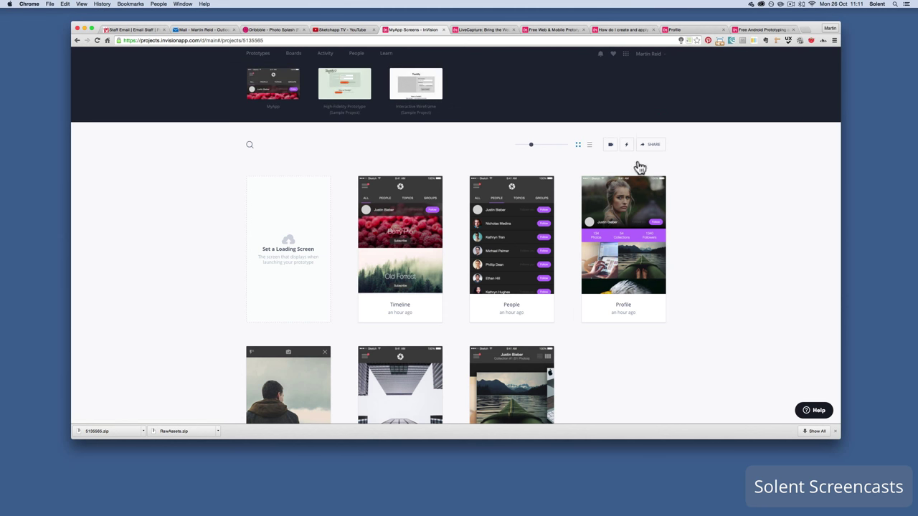
left_click(657, 145)
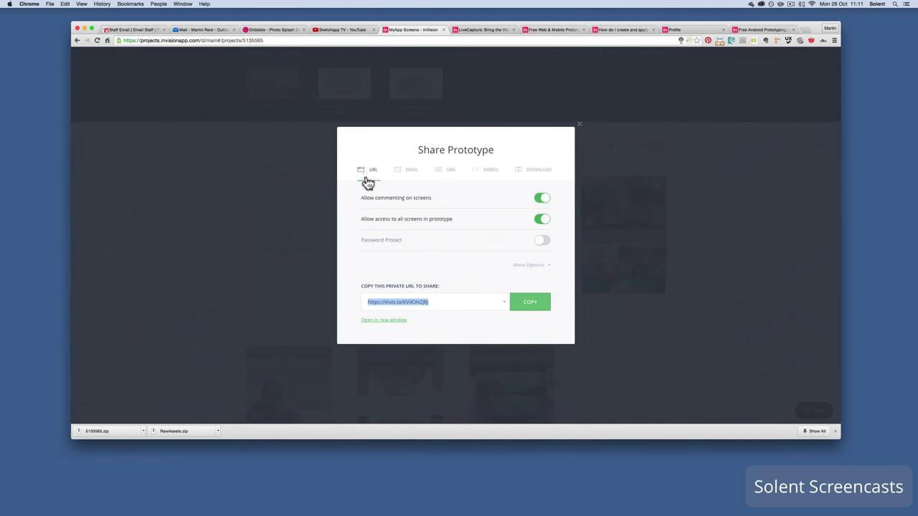
left_click(540, 273)
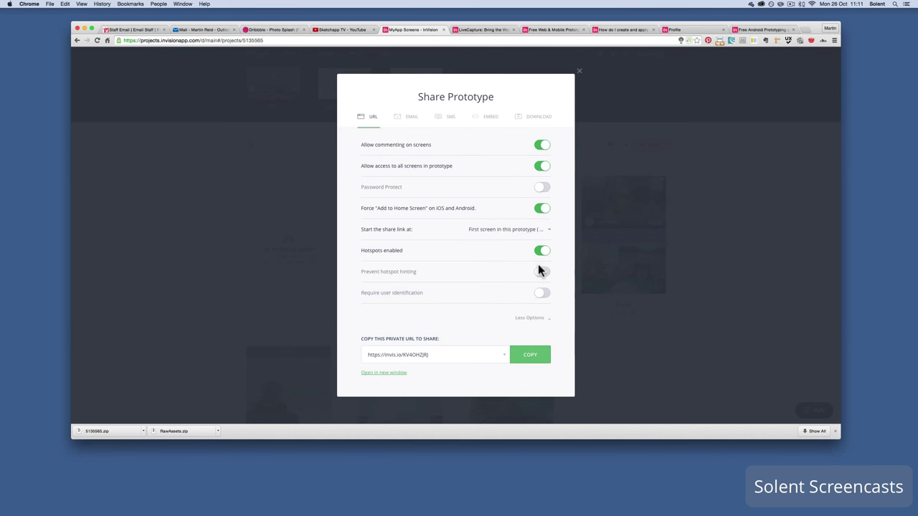